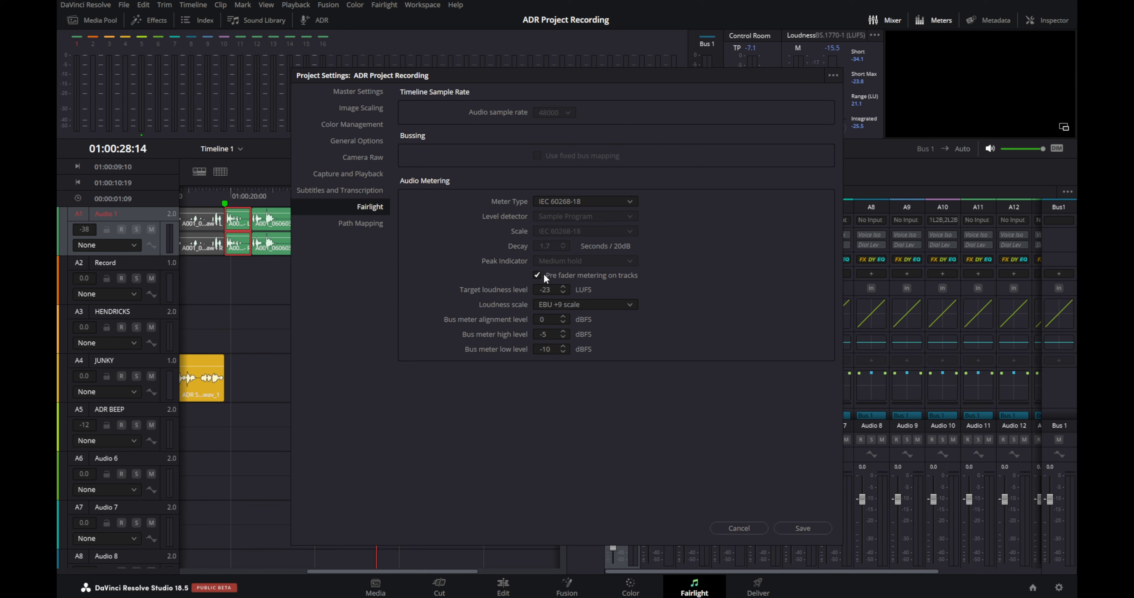
Save the Fairlight project settings with pre-fader metering on tracks enabled, and pull the Audio 1 fader down during playback
{"action": "left_click", "coordinate": [803, 529]}
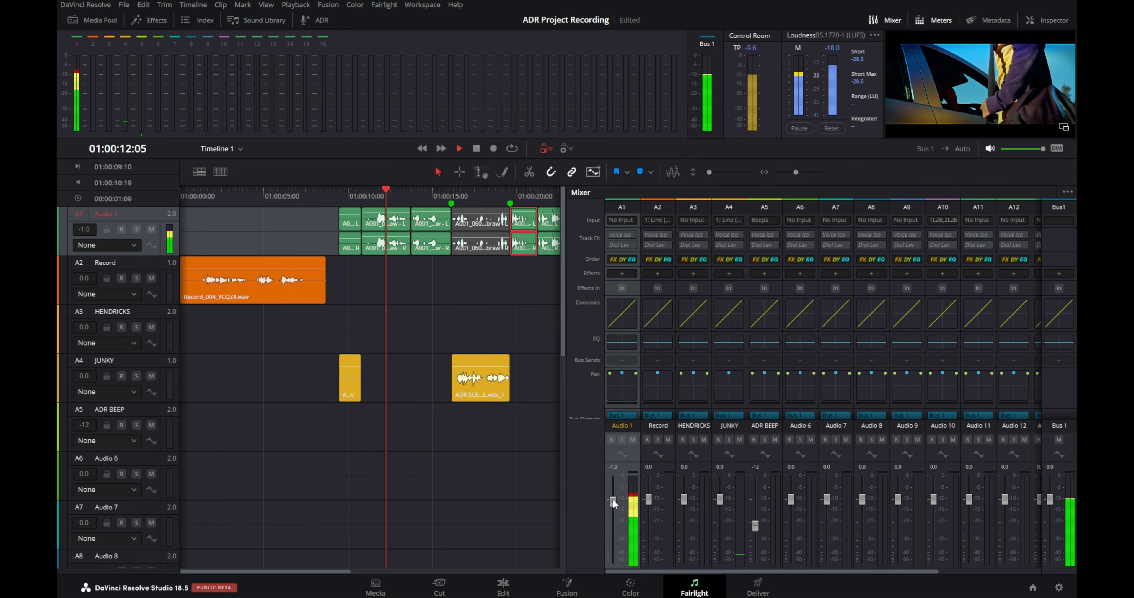
{"action": "left_click_drag", "start_coordinate": [613, 498], "coordinate": [622, 559]}
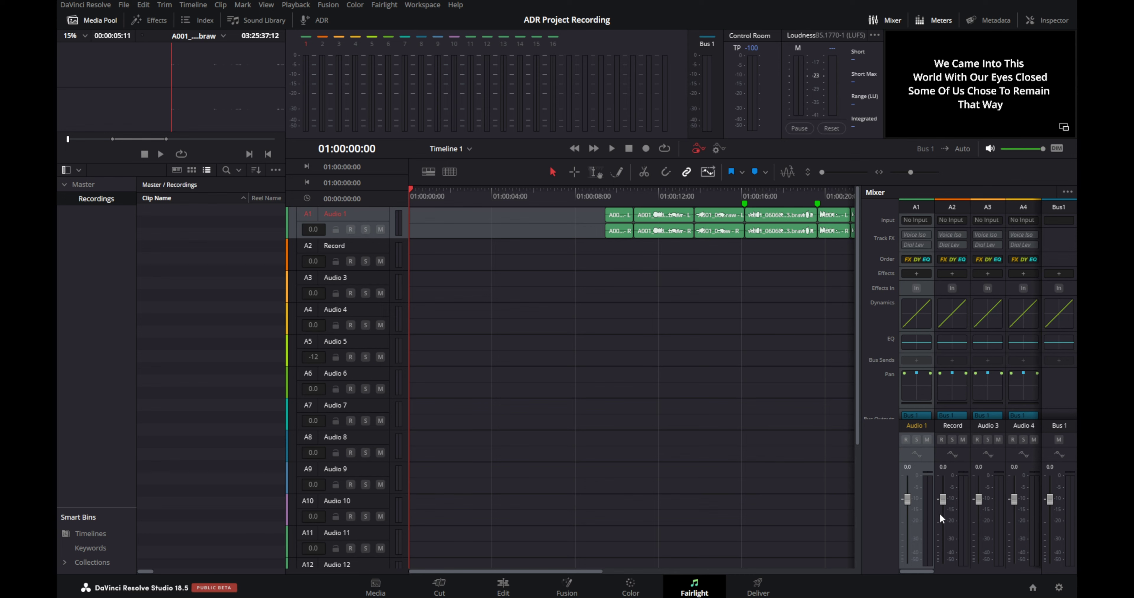
Save the Fairlight user preferences with auto patching off and mixer events included in the undo history
{"action": "key", "text": "ctrl+comma"}
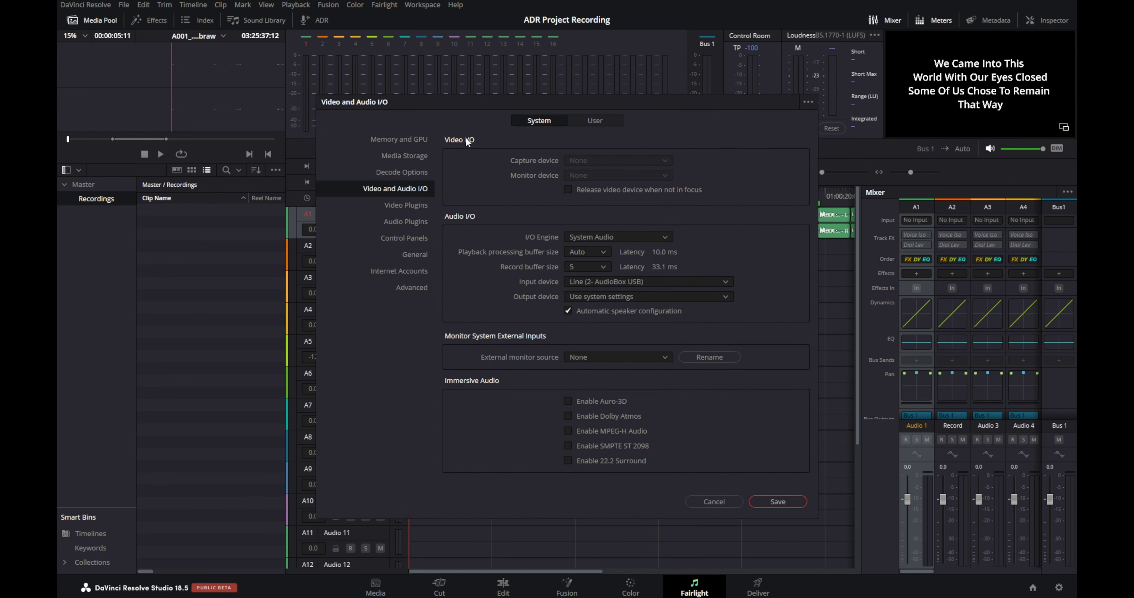
{"action": "left_click", "coordinate": [581, 122]}
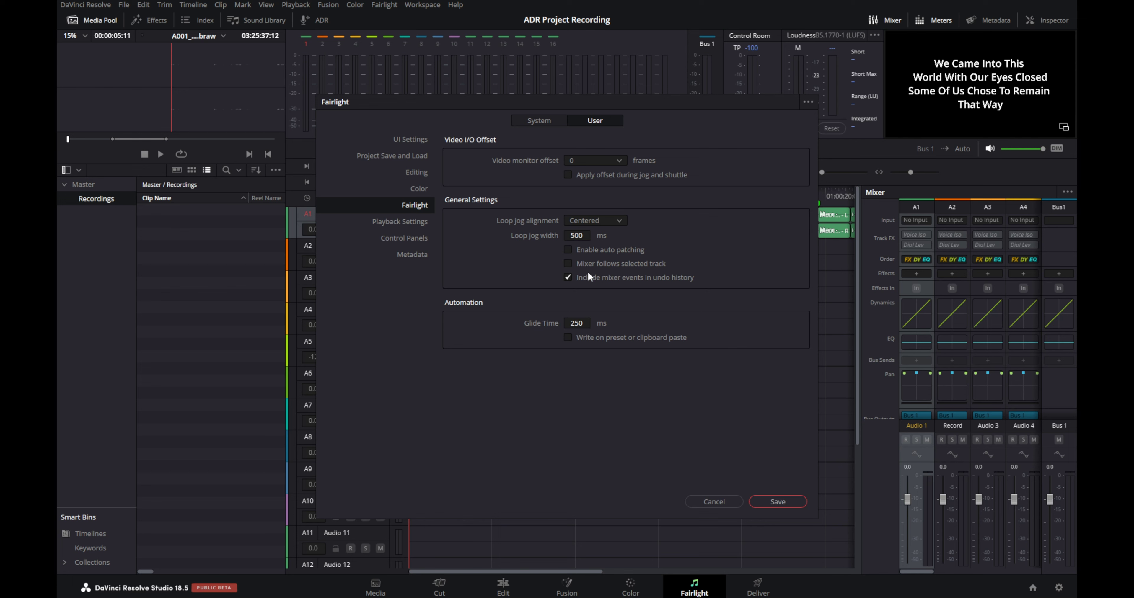
{"action": "left_click", "coordinate": [784, 499]}
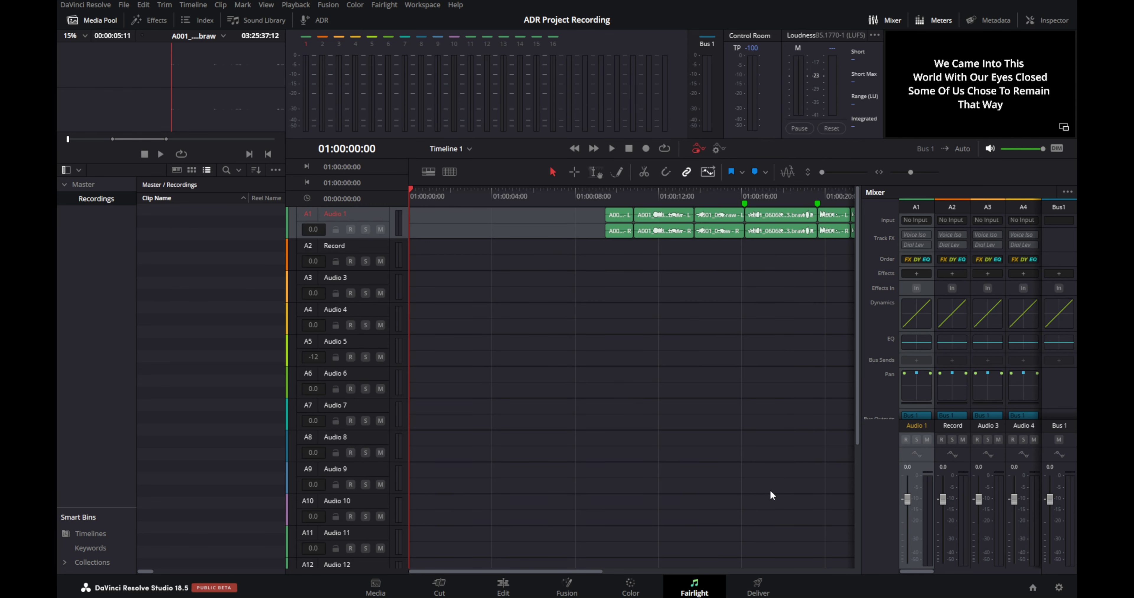
Patch the first USB line input to the mono Record track as its track input
{"action": "left_click", "coordinate": [919, 218]}
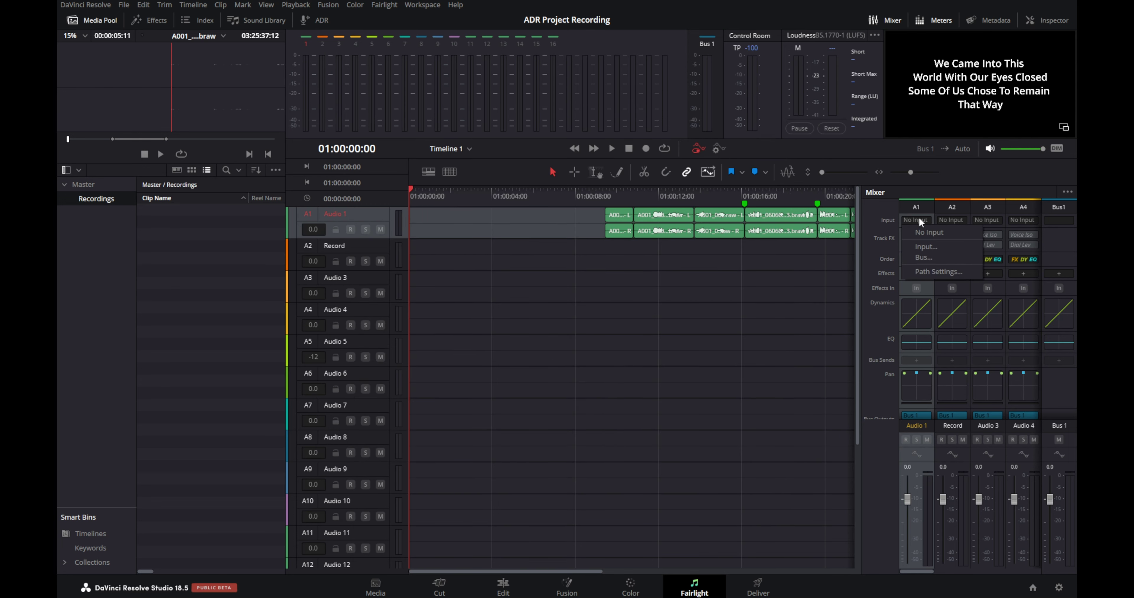
{"action": "left_click", "coordinate": [937, 246]}
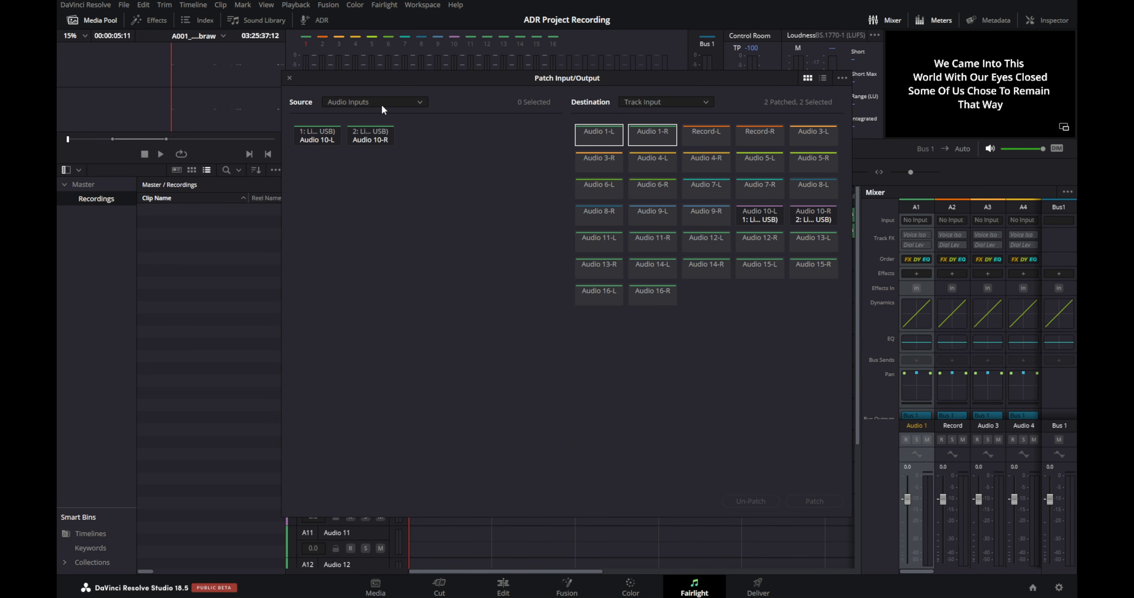
{"action": "left_click", "coordinate": [316, 136]}
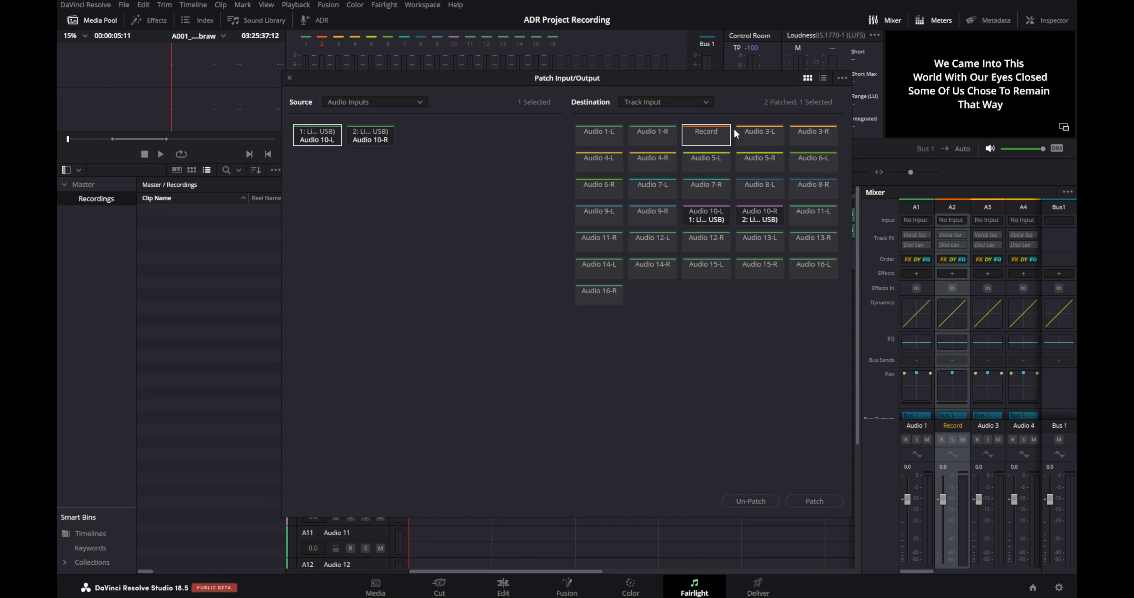
{"action": "left_click", "coordinate": [811, 501]}
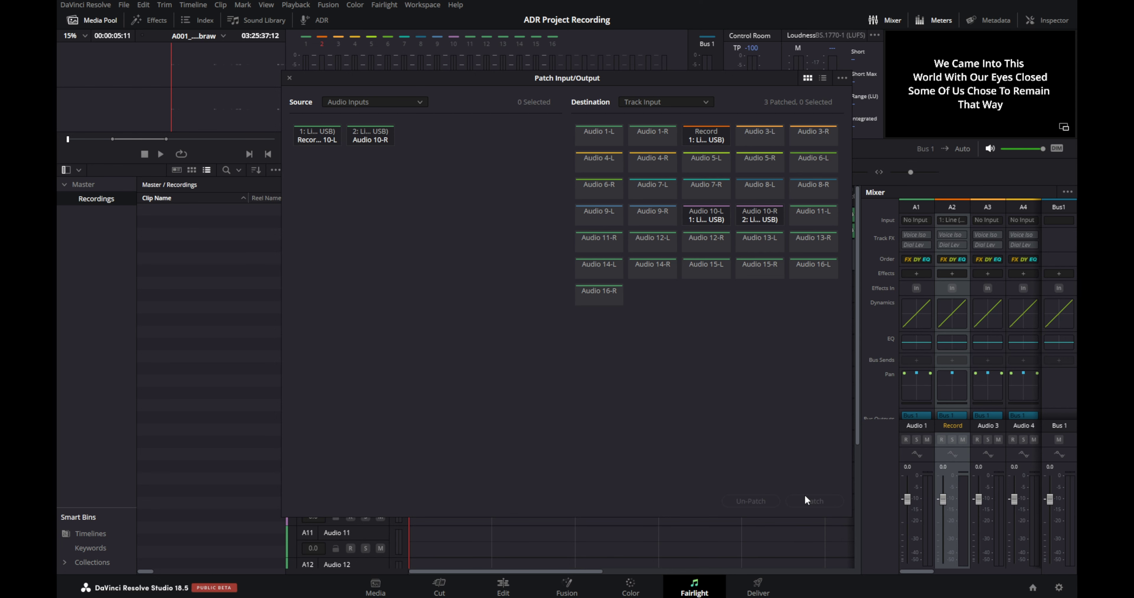
{"action": "left_click", "coordinate": [289, 78]}
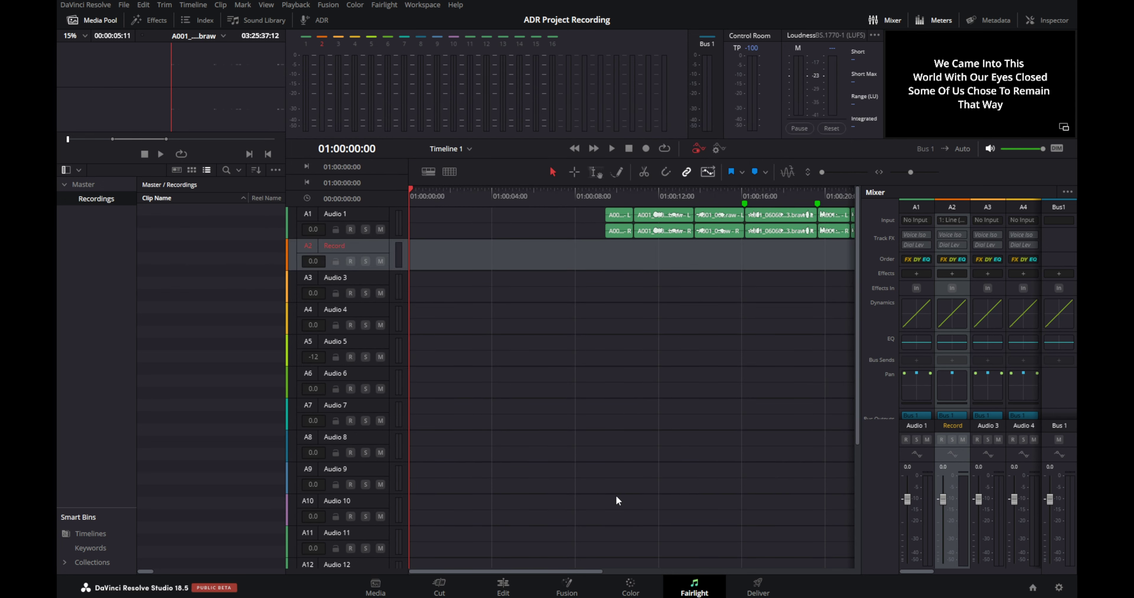
Arm the Record track on A2 for recording
{"action": "left_click", "coordinate": [350, 262]}
{"action": "left_click", "coordinate": [351, 262]}
{"action": "left_click", "coordinate": [350, 262]}
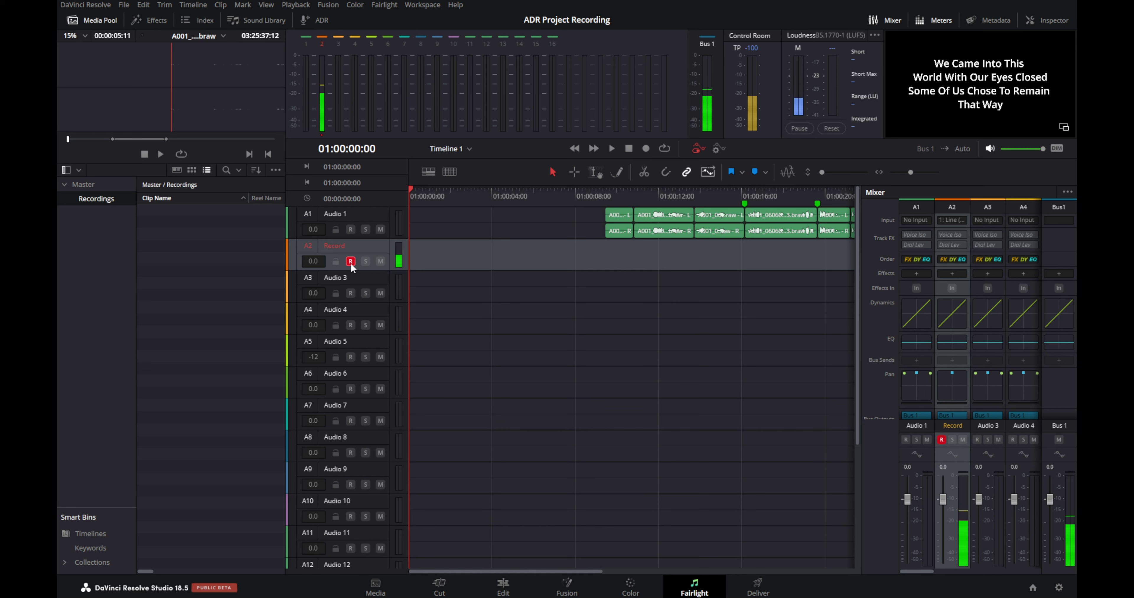
Try the Input monitoring style for the armed track and switch it back to Auto
{"action": "left_click", "coordinate": [385, 5]}
{"action": "mouse_move", "coordinate": [444, 111]}
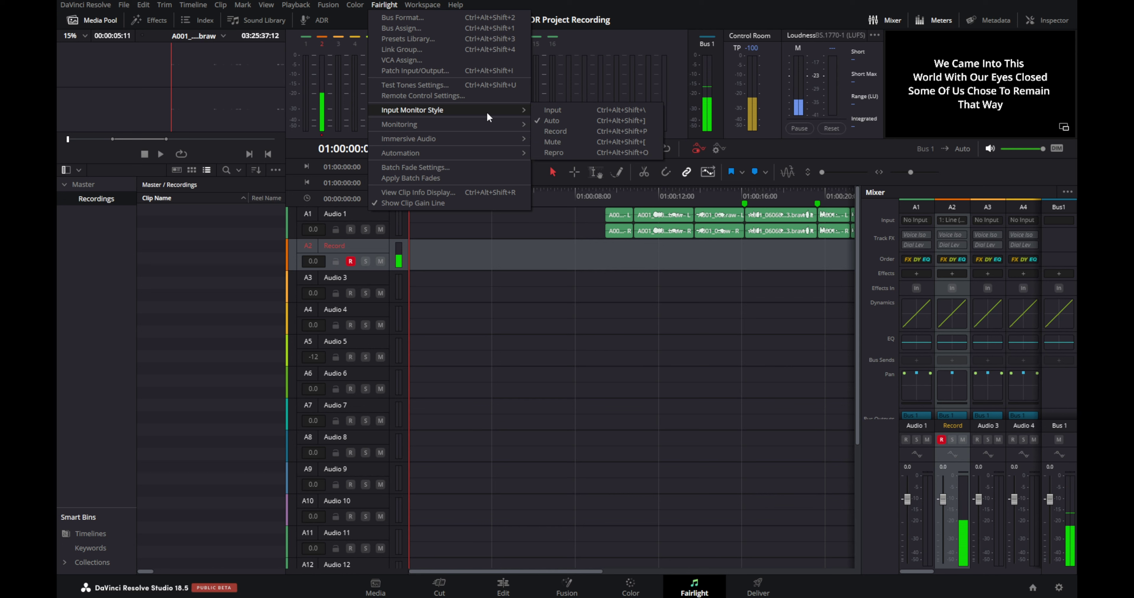
{"action": "left_click", "coordinate": [442, 25]}
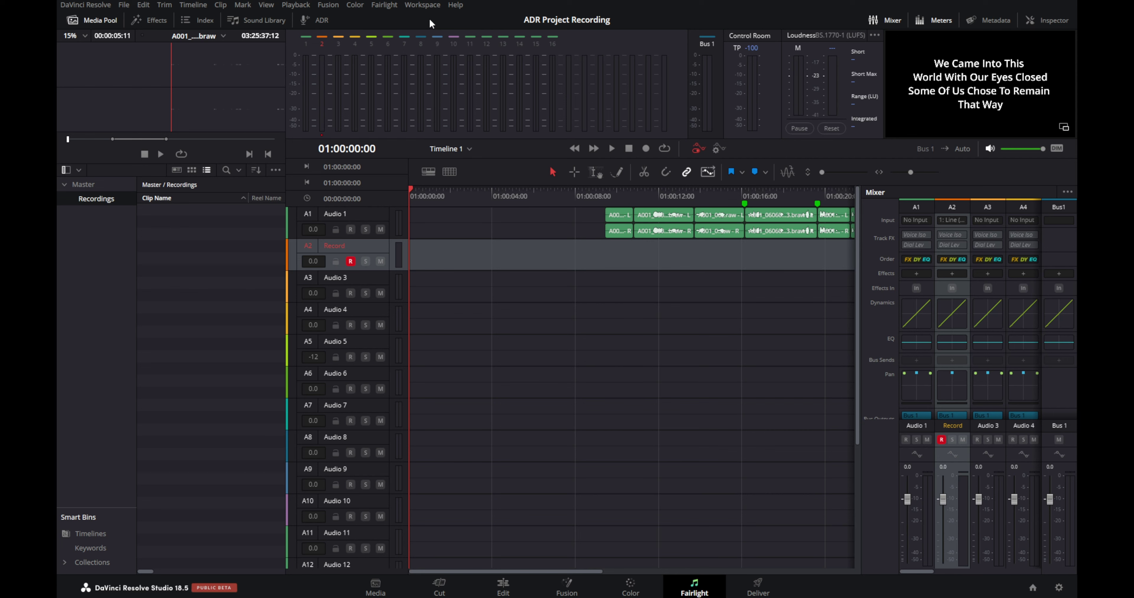
{"action": "left_click", "coordinate": [384, 4]}
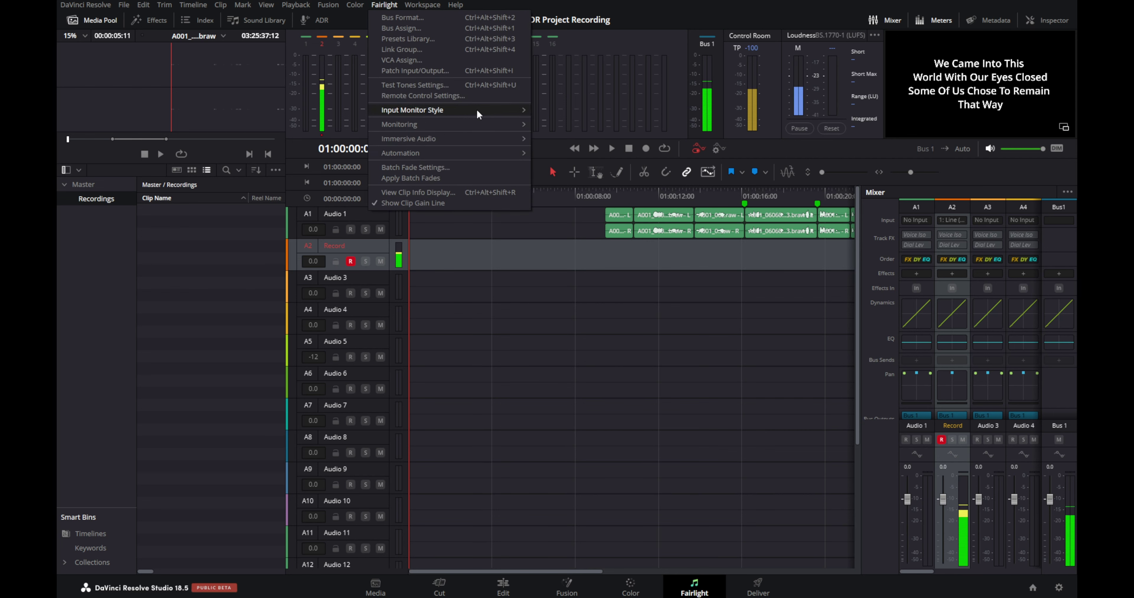
{"action": "mouse_move", "coordinate": [524, 108]}
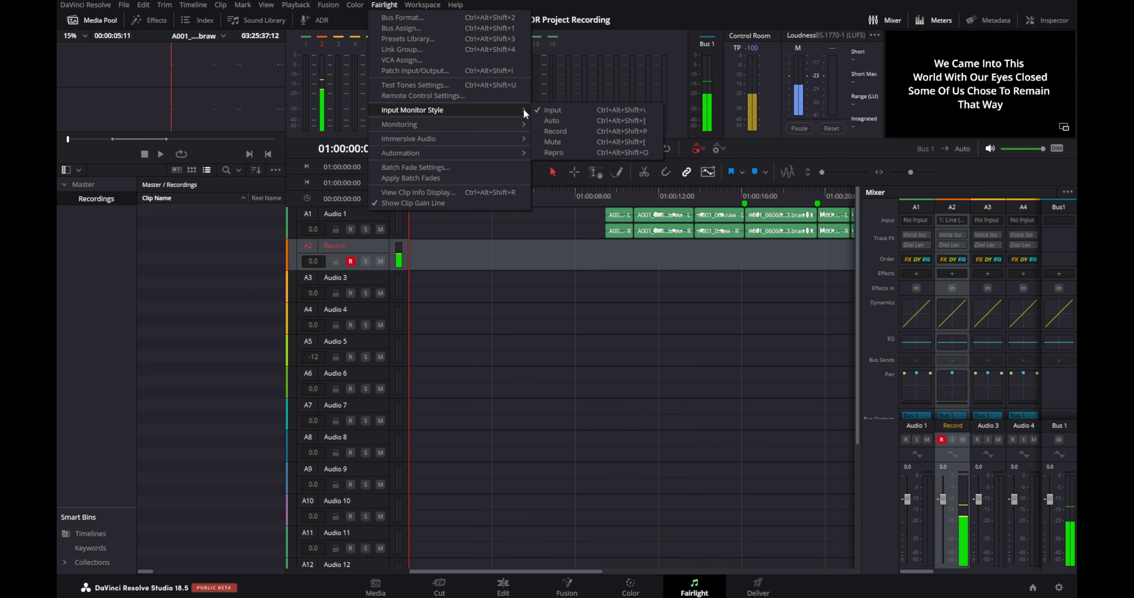
{"action": "left_click", "coordinate": [556, 119]}
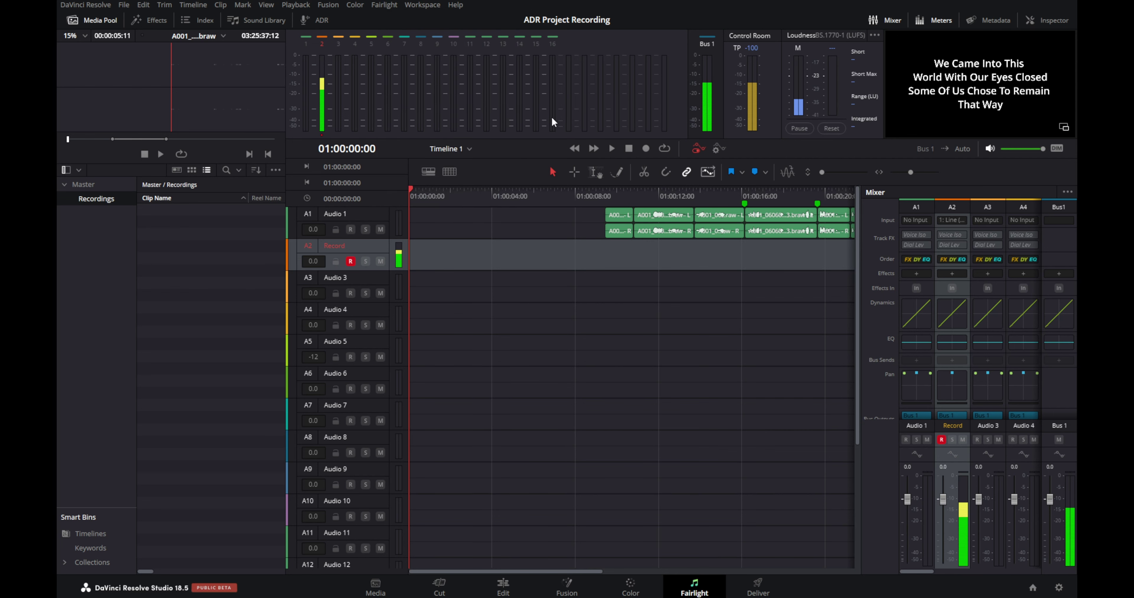
Try the Record input monitor style followed by the Mute style
{"action": "left_click", "coordinate": [388, 5]}
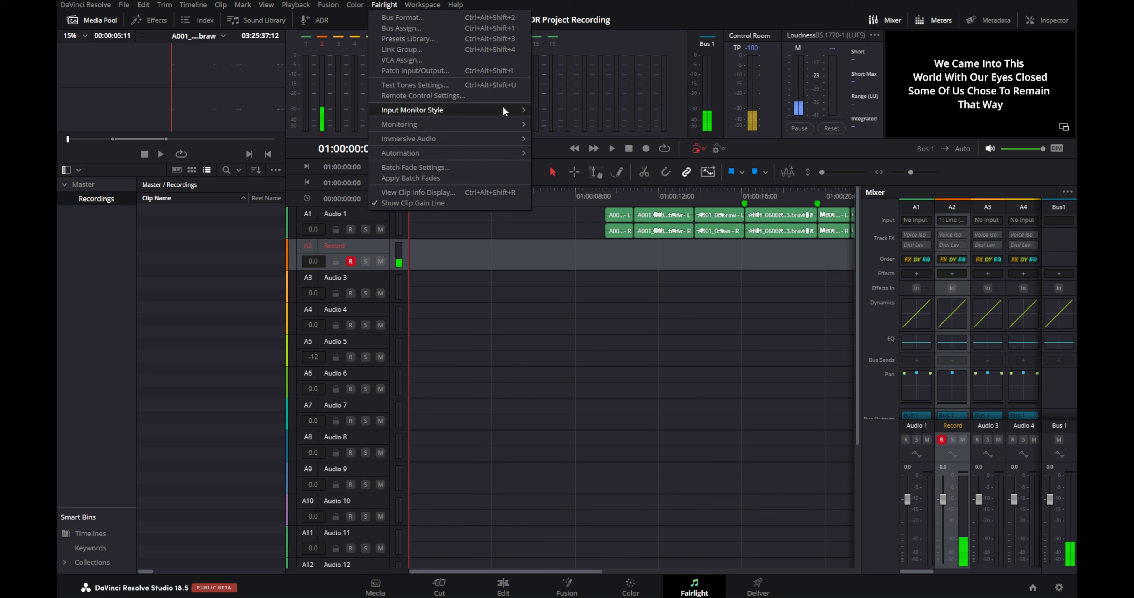
{"action": "mouse_move", "coordinate": [505, 111]}
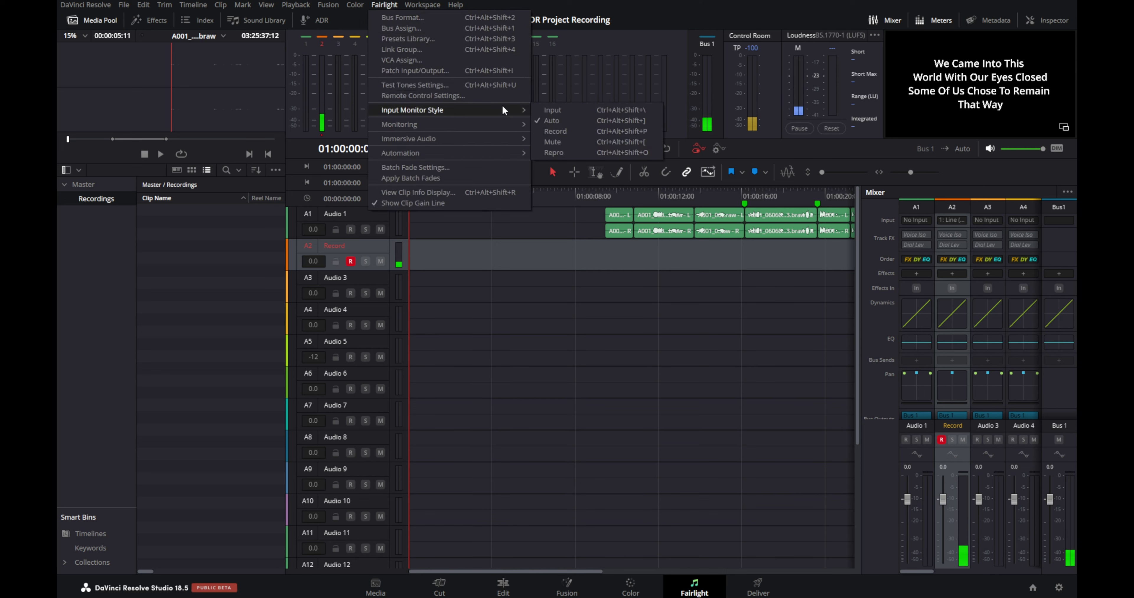
{"action": "left_click", "coordinate": [556, 143]}
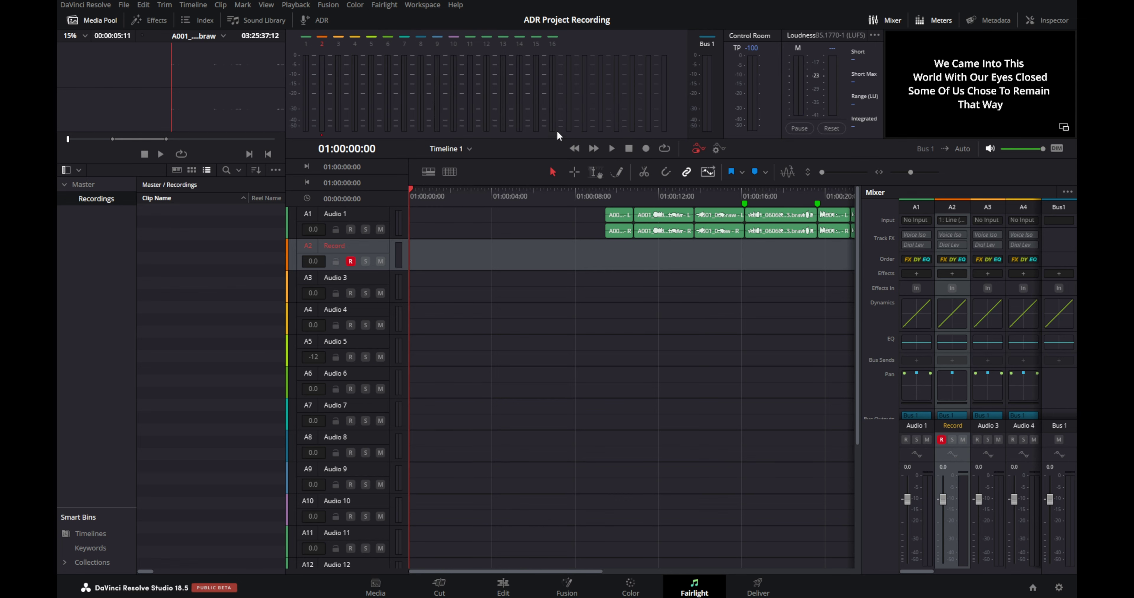
{"action": "left_click", "coordinate": [384, 4]}
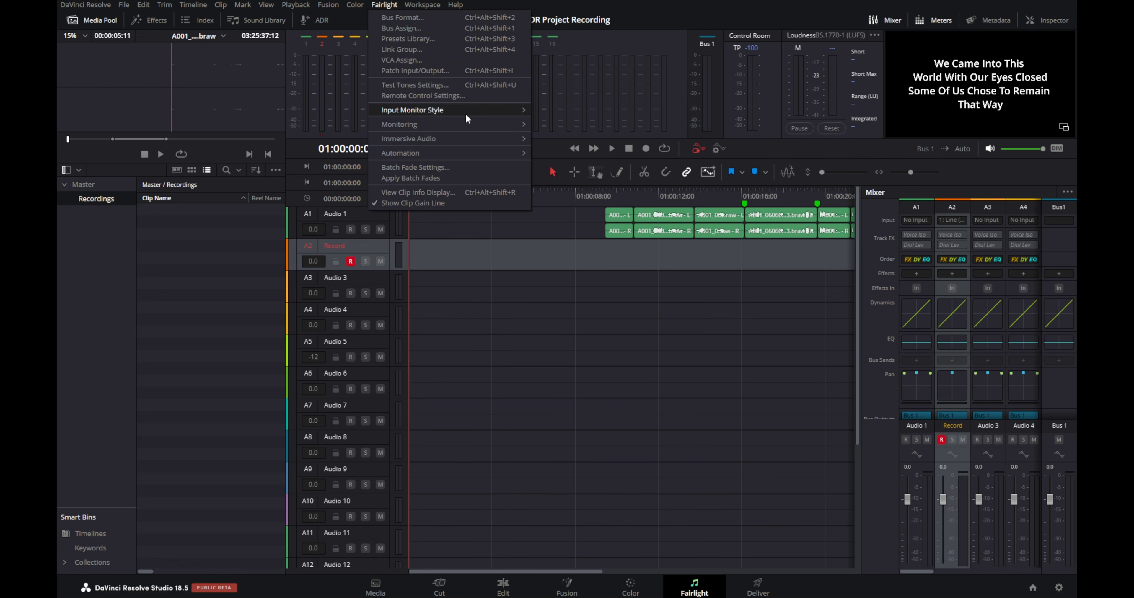
{"action": "mouse_move", "coordinate": [472, 110]}
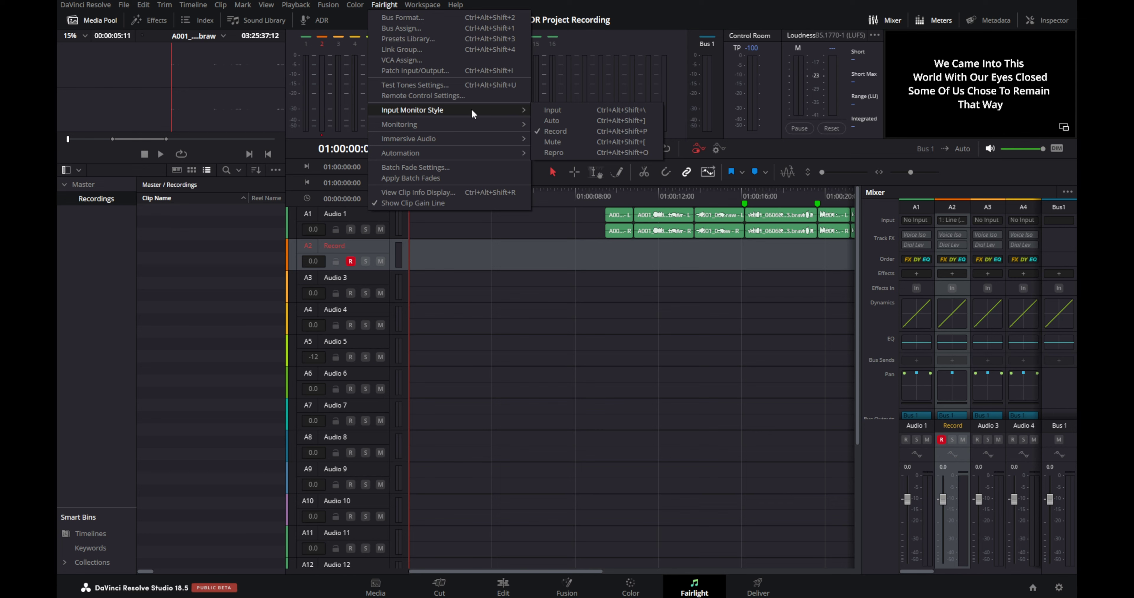
{"action": "left_click", "coordinate": [565, 143]}
Set the input monitor style to Repro
{"action": "left_click", "coordinate": [384, 4]}
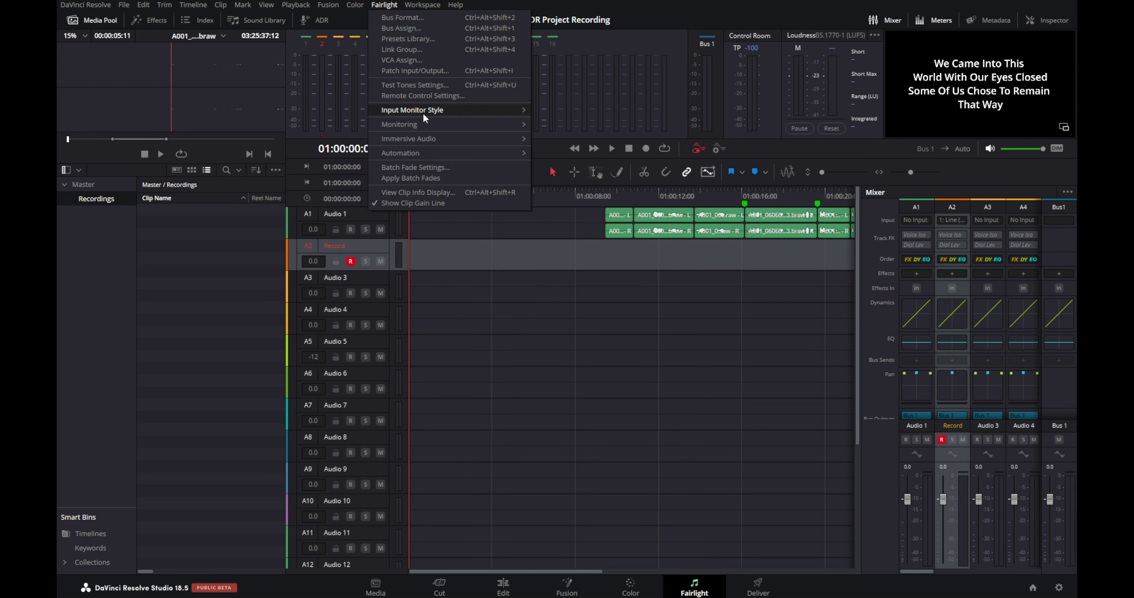
{"action": "mouse_move", "coordinate": [445, 111]}
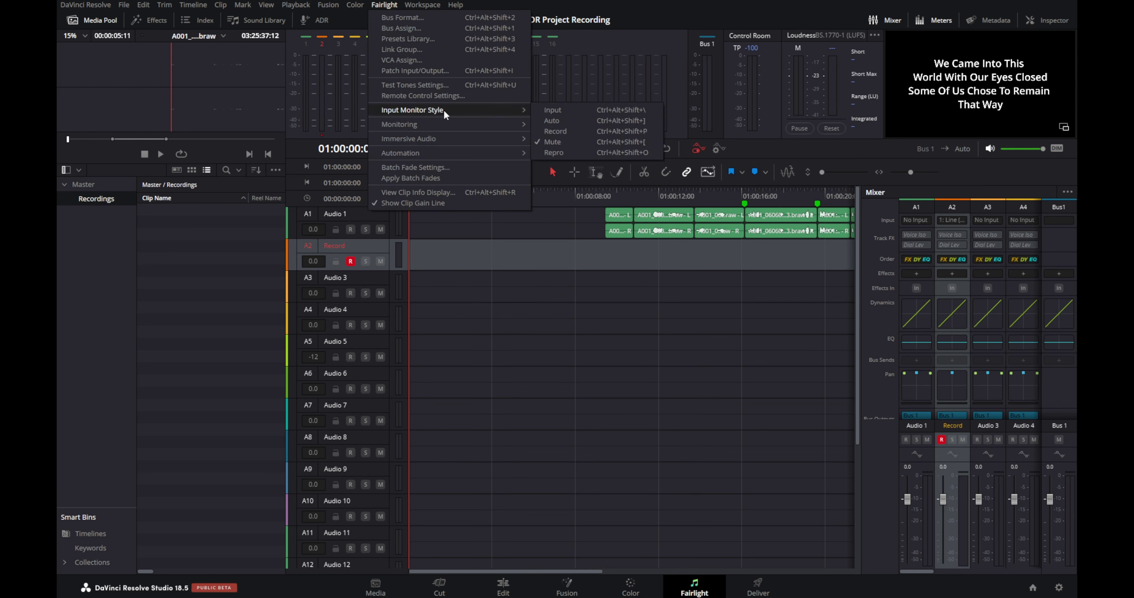
{"action": "left_click", "coordinate": [576, 153]}
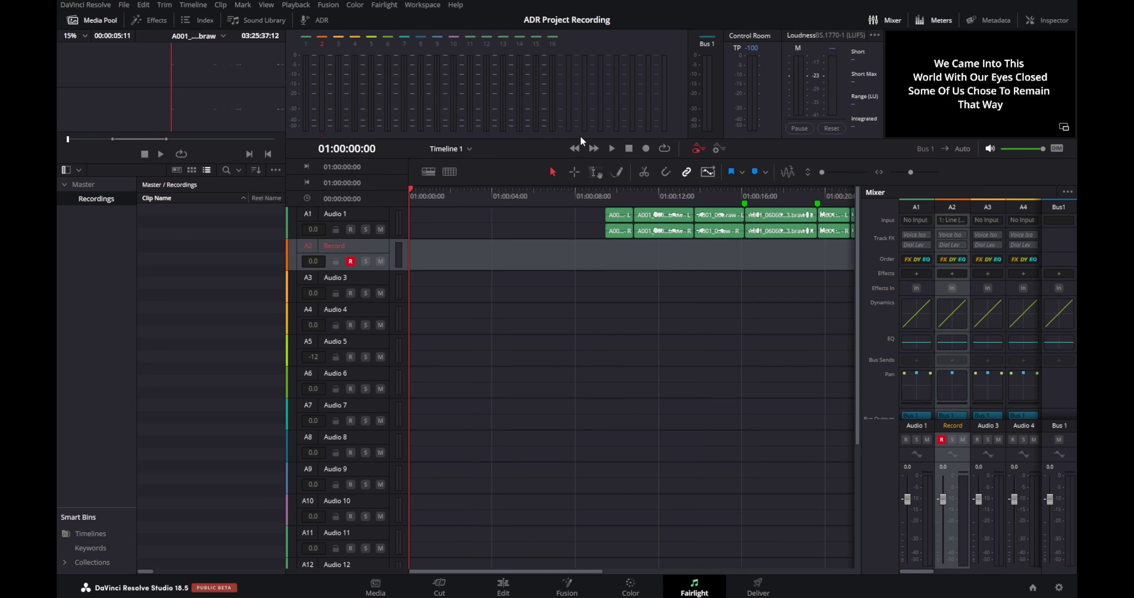
Float the viewer over the timeline and record a first take of about 8 seconds on the Record track
{"action": "left_click", "coordinate": [1065, 127]}
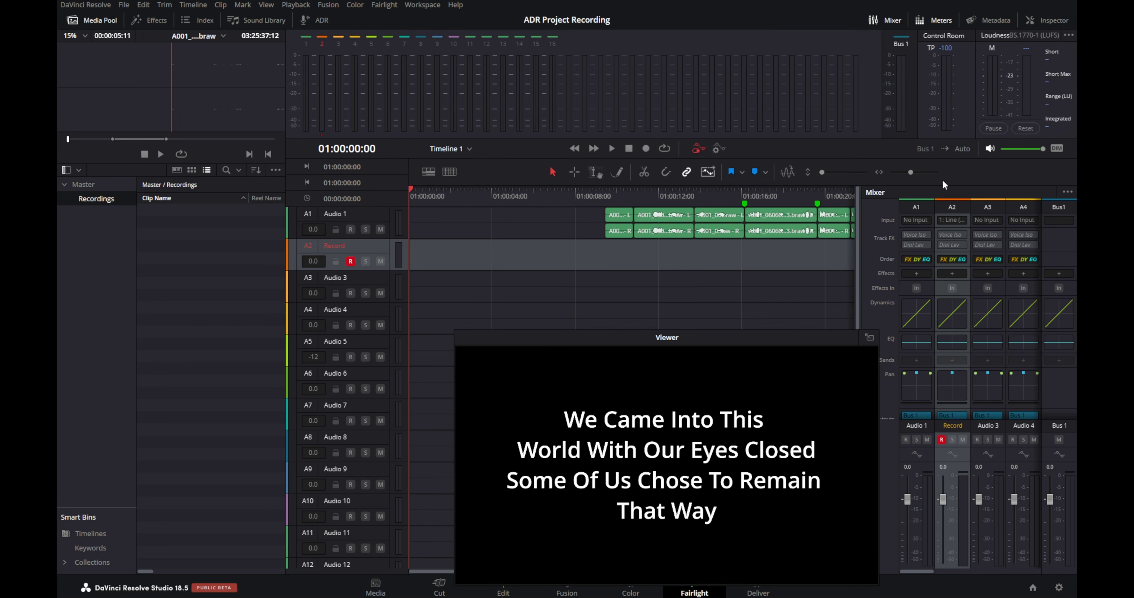
{"action": "left_click_drag", "start_coordinate": [667, 339], "coordinate": [617, 298]}
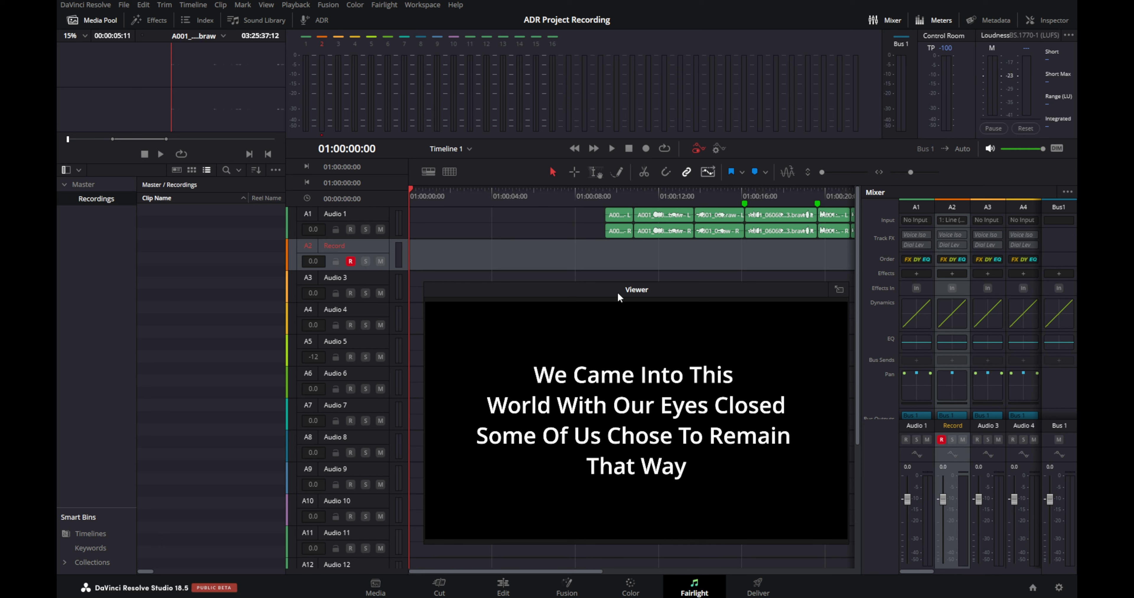
{"action": "left_click", "coordinate": [646, 147]}
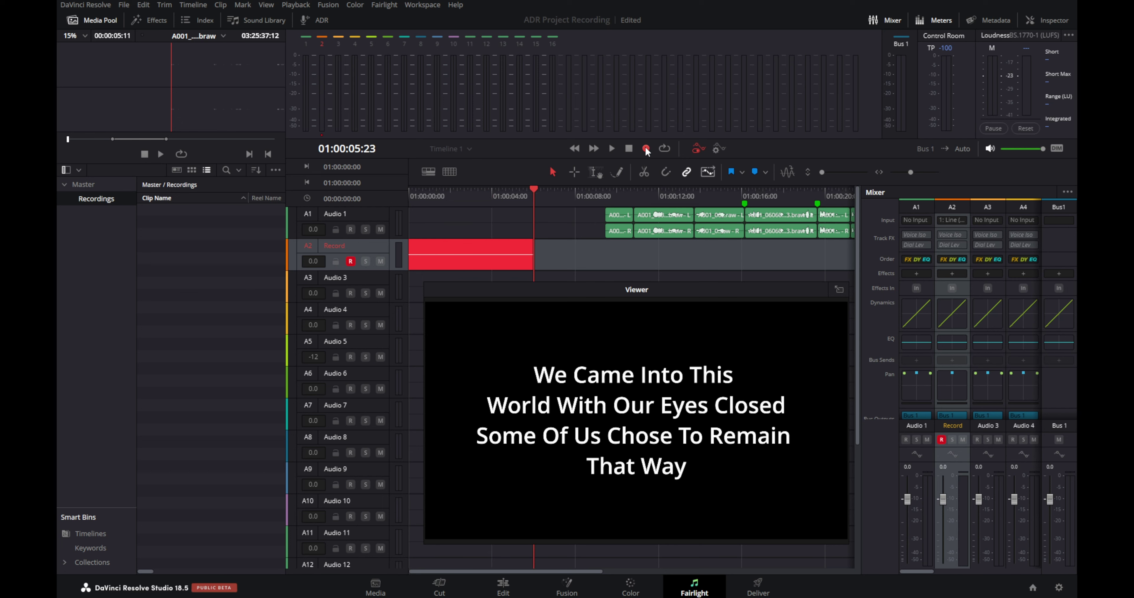
{"action": "left_click", "coordinate": [630, 149]}
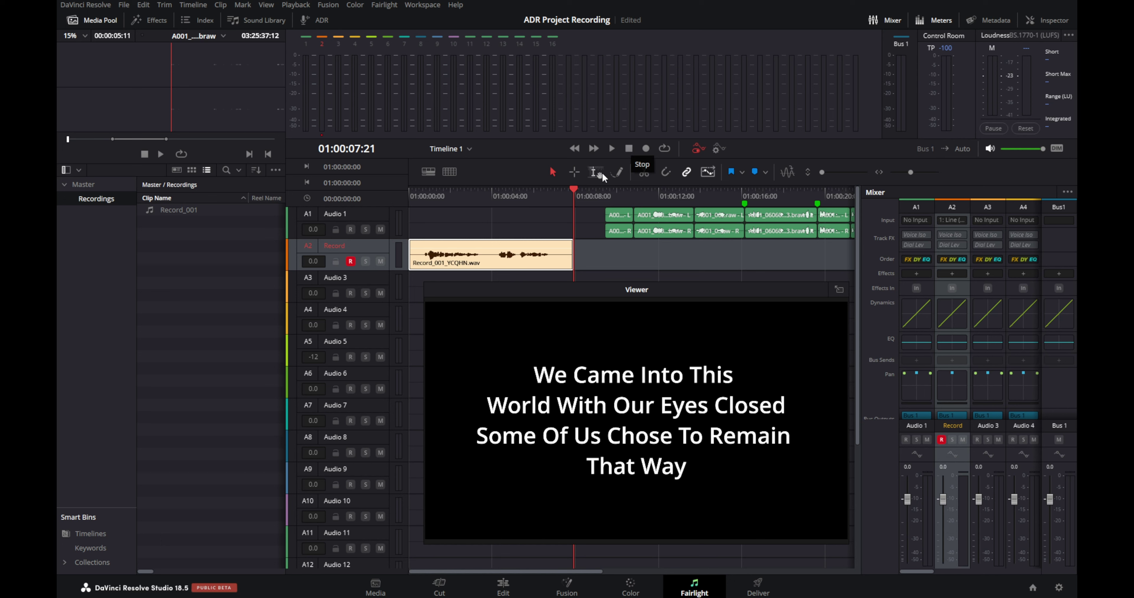
Record a second take of about 8 seconds over the first one, starting from the beginning of the timeline
{"action": "key", "text": "Home"}
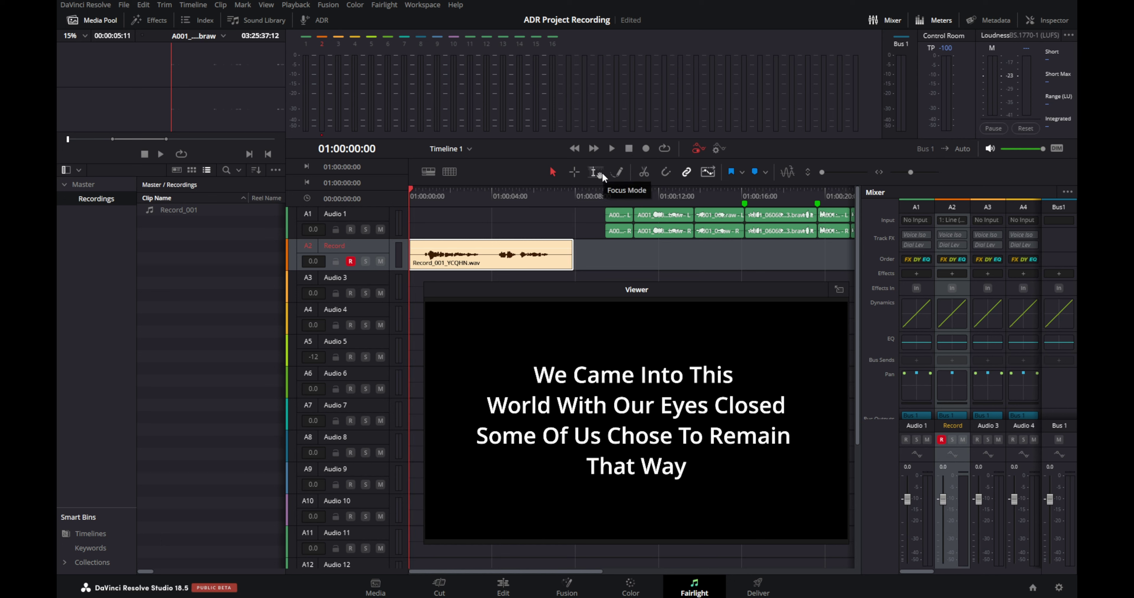
{"action": "left_click", "coordinate": [645, 148]}
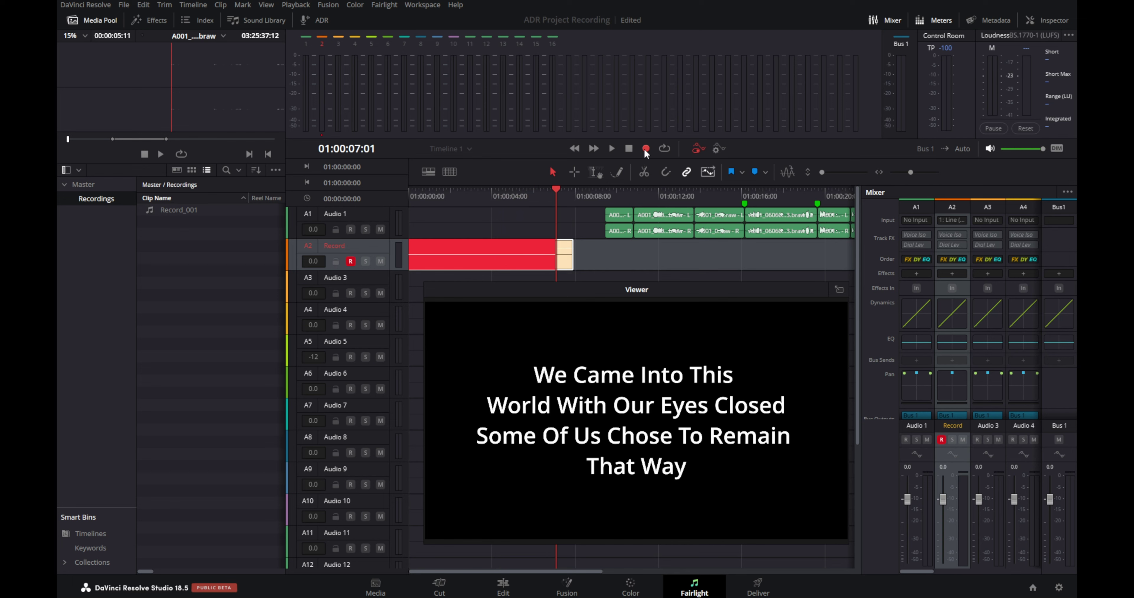
{"action": "left_click", "coordinate": [633, 147]}
{"action": "left_click", "coordinate": [629, 147]}
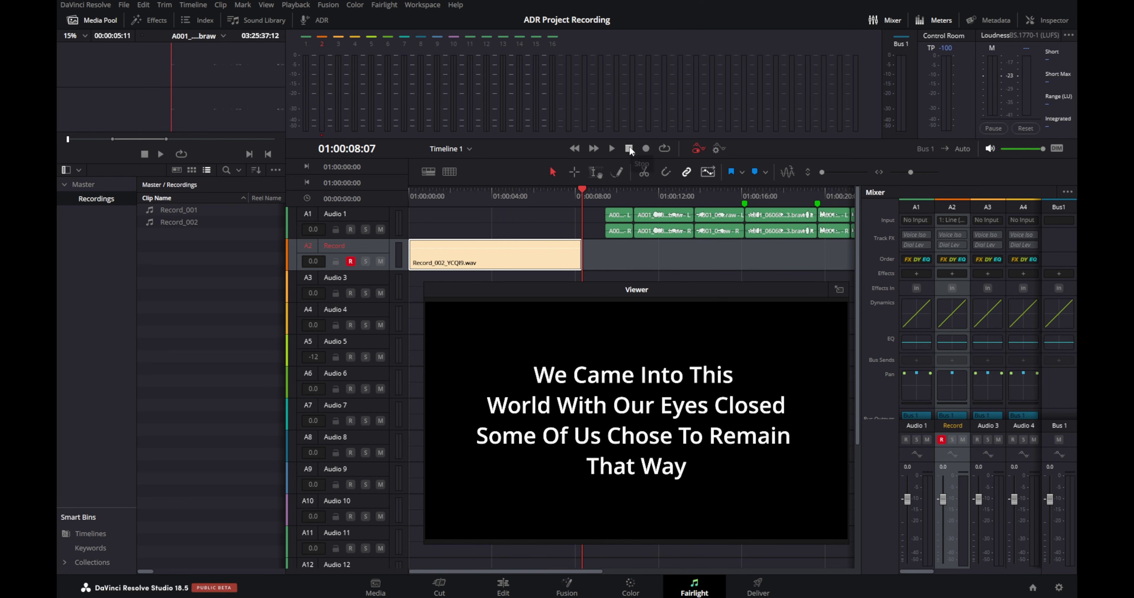
Record a third take on the Record track from the timeline start, over the two earlier takes
{"action": "key", "text": "Home"}
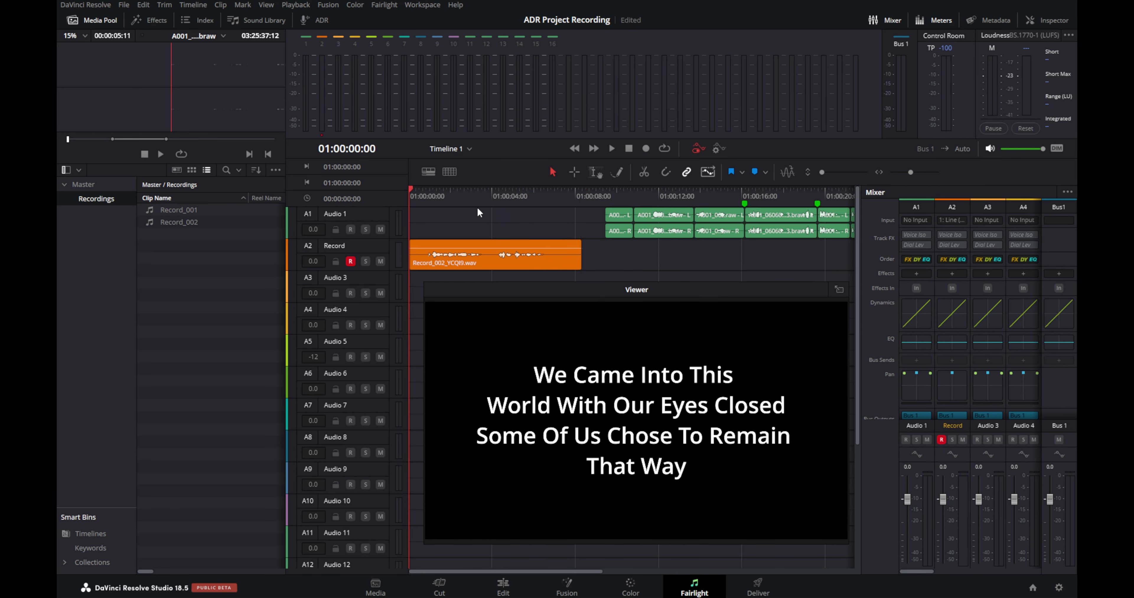
{"action": "left_click", "coordinate": [646, 149]}
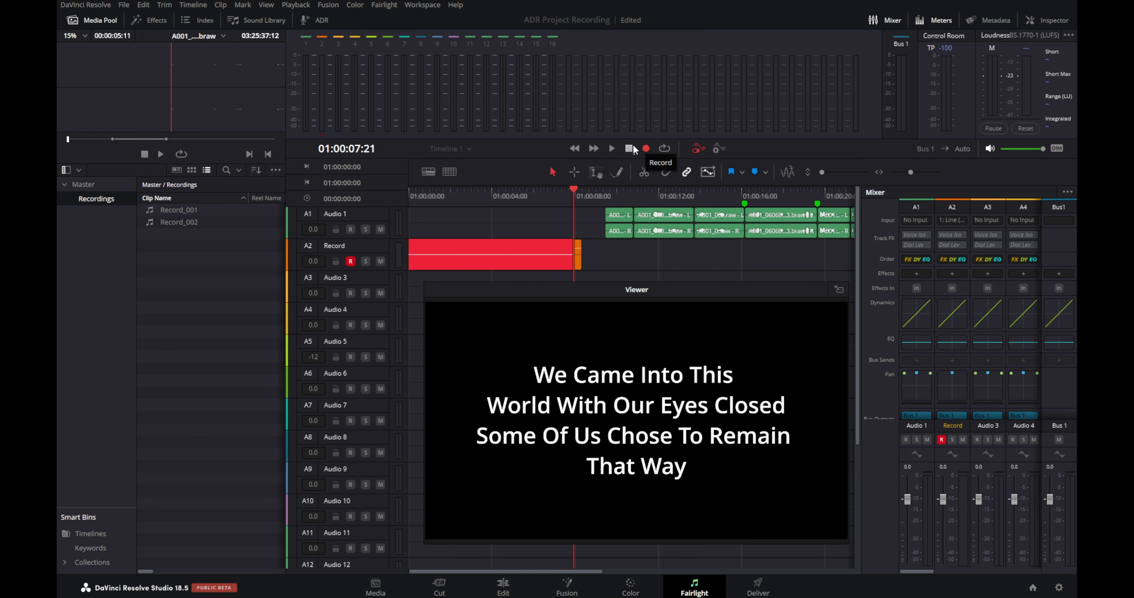
{"action": "left_click", "coordinate": [631, 148]}
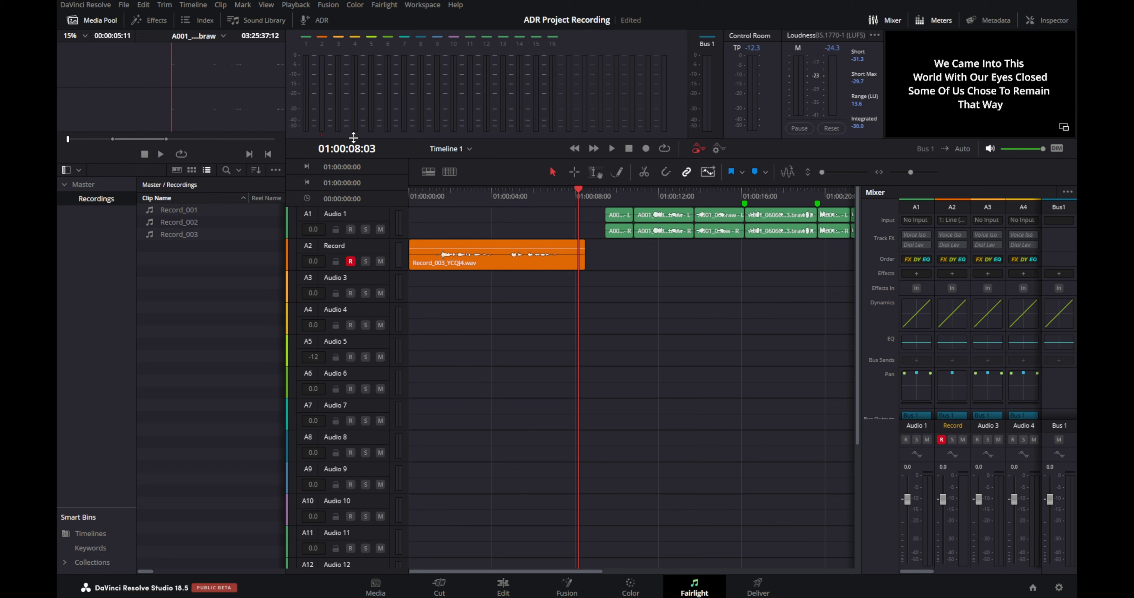
Show the audio track layers and enlarge the Record track so its stacked takes can be read
{"action": "left_click", "coordinate": [266, 4]}
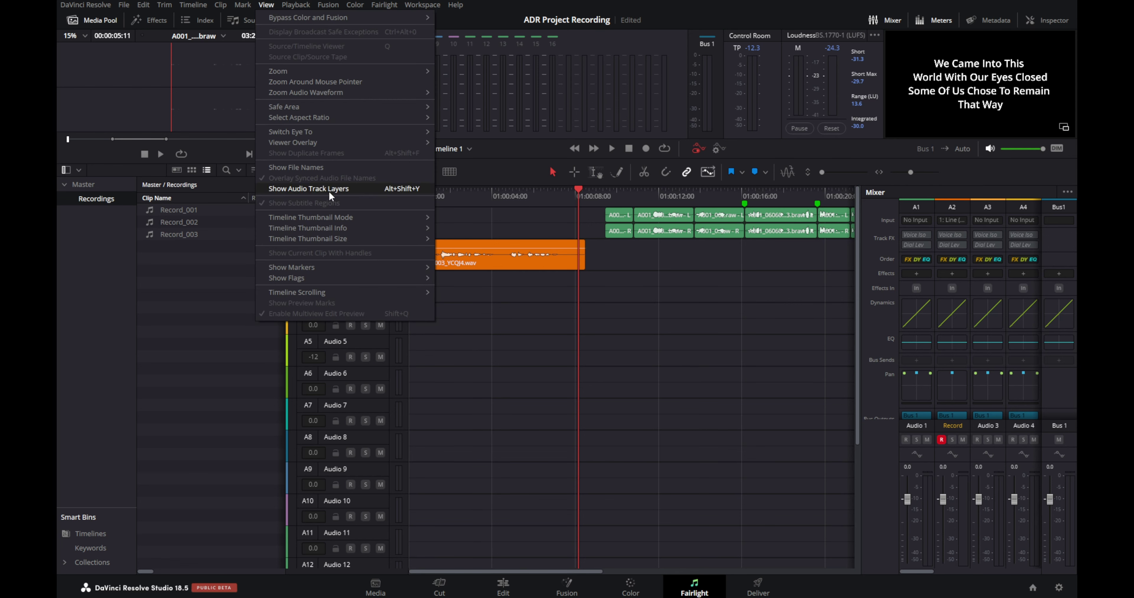
{"action": "left_click", "coordinate": [360, 192]}
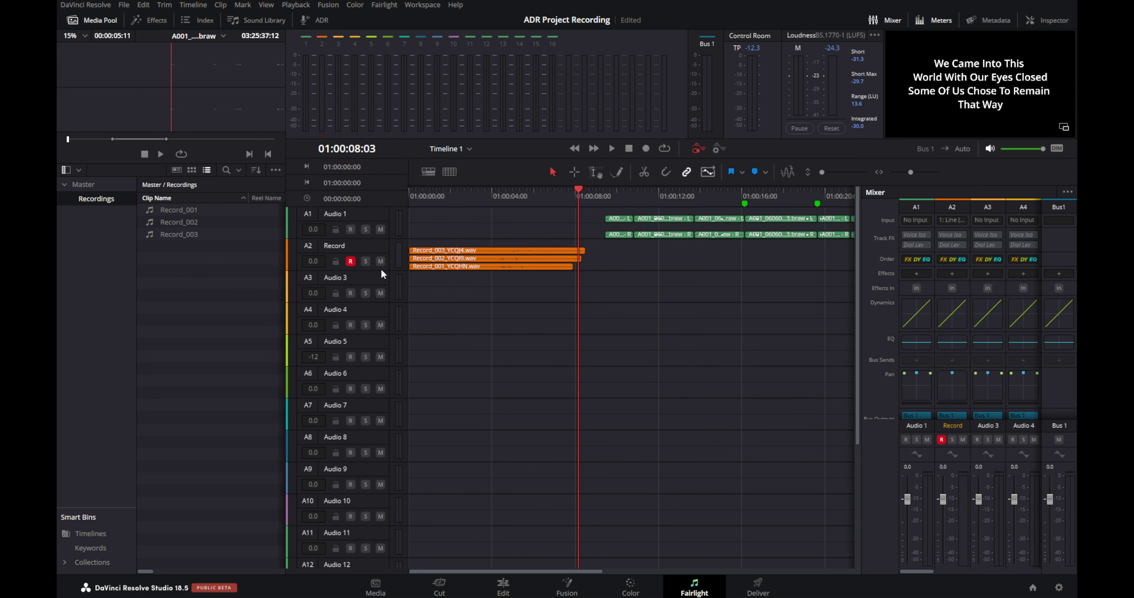
{"action": "left_click_drag", "start_coordinate": [381, 270], "coordinate": [387, 443]}
Move the Record_002 take to the top layer of the Record track and play it from the timeline start
{"action": "left_click_drag", "start_coordinate": [494, 372], "coordinate": [471, 253]}
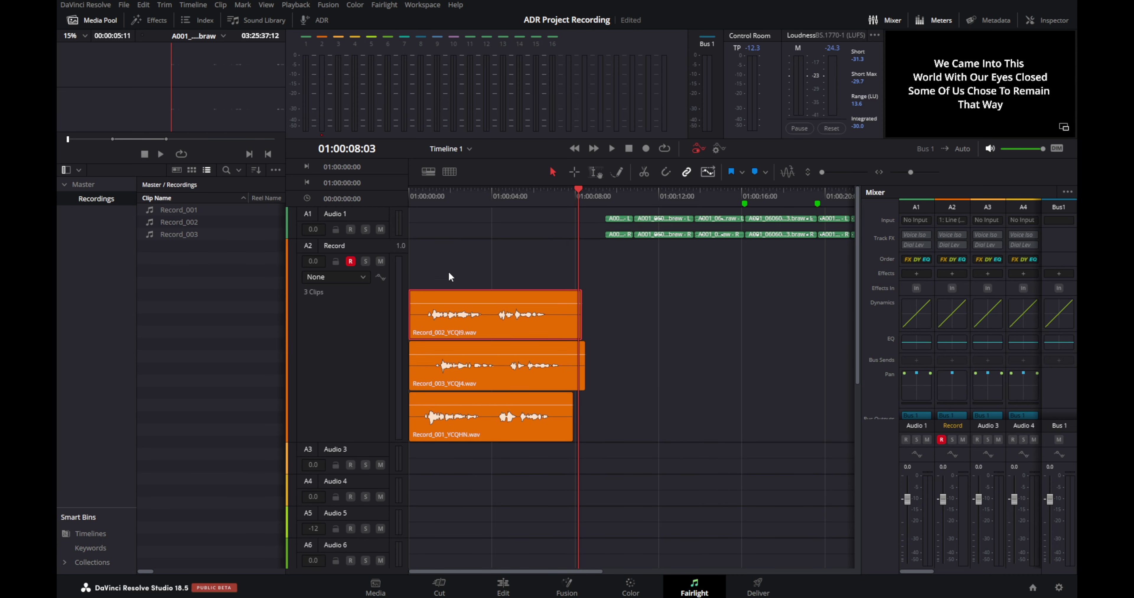
{"action": "left_click_drag", "start_coordinate": [436, 194], "coordinate": [396, 200]}
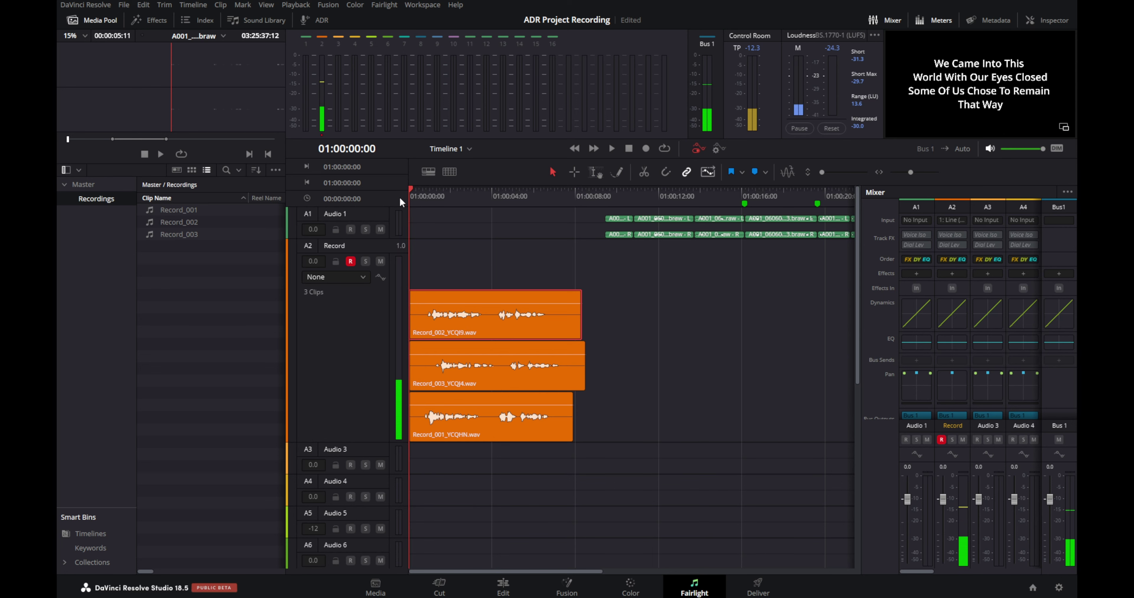
{"action": "key", "text": "space"}
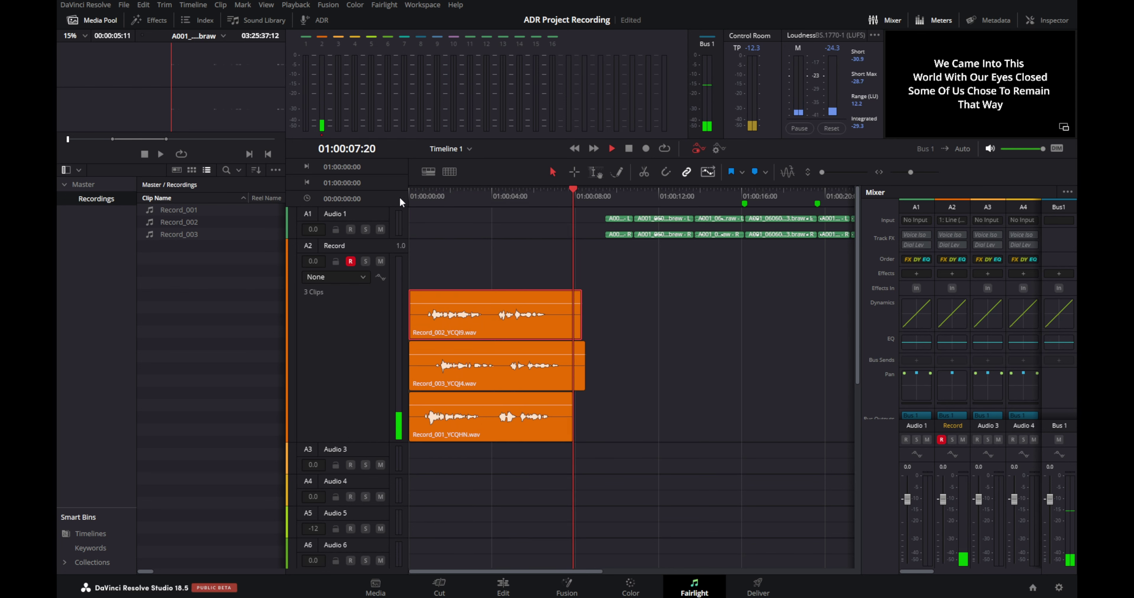
{"action": "key", "text": "space"}
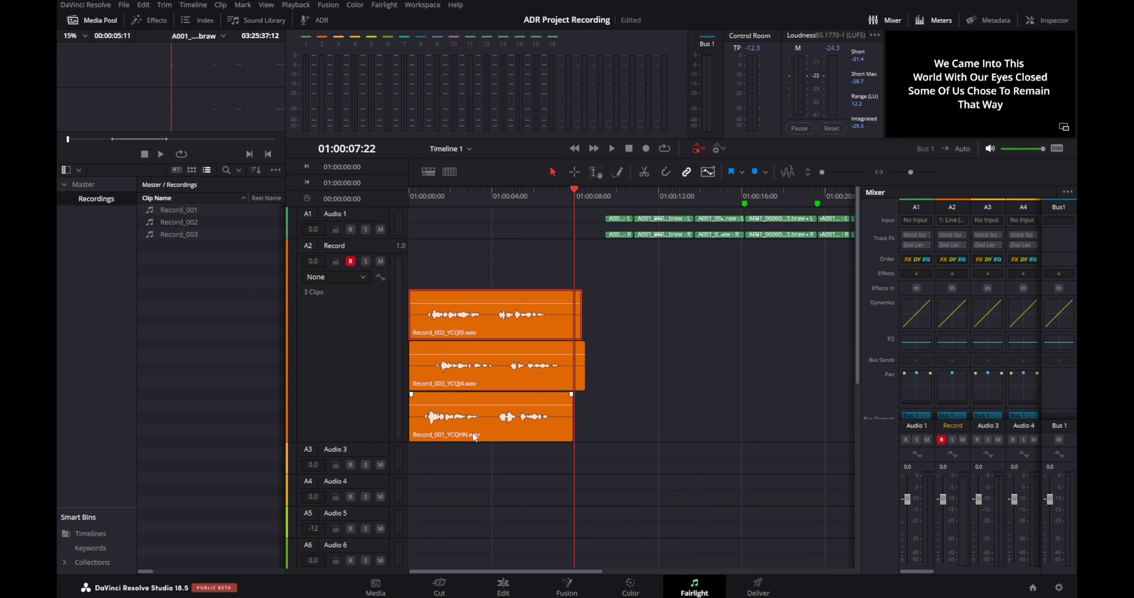
Move the Record_001 take to the top layer of the Record track and play it from the timeline start
{"action": "left_click_drag", "start_coordinate": [474, 436], "coordinate": [472, 300]}
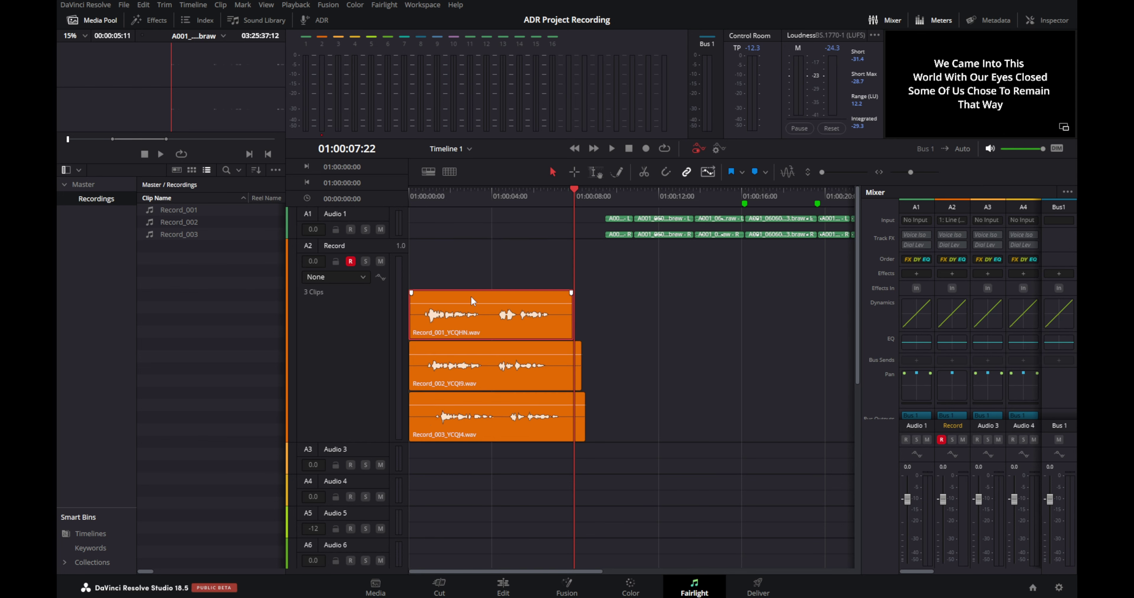
{"action": "left_click_drag", "start_coordinate": [436, 196], "coordinate": [363, 203]}
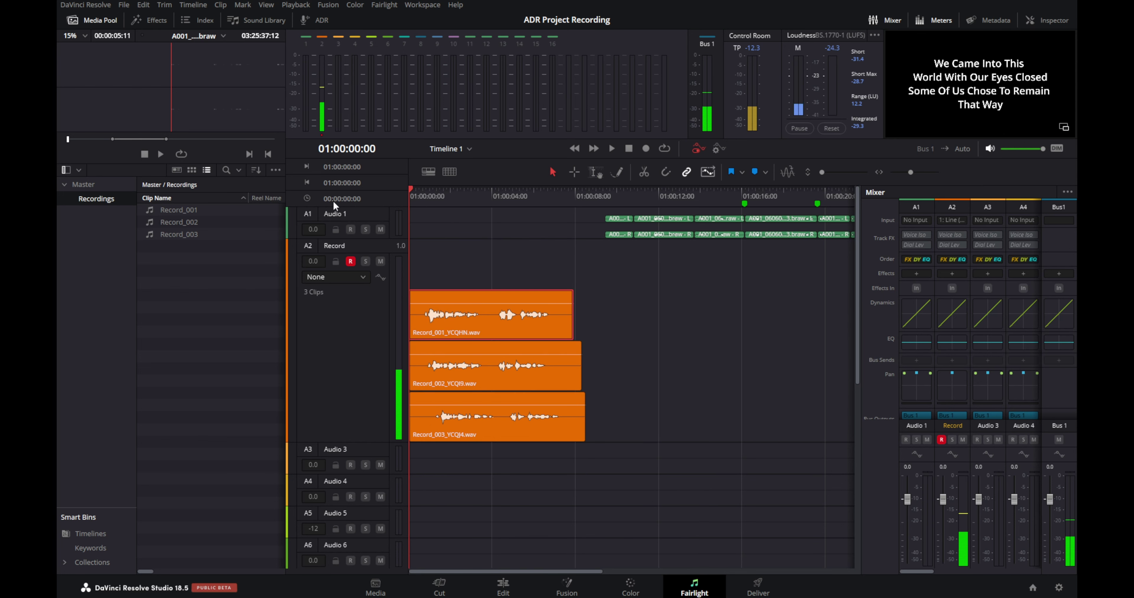
{"action": "key", "text": "space"}
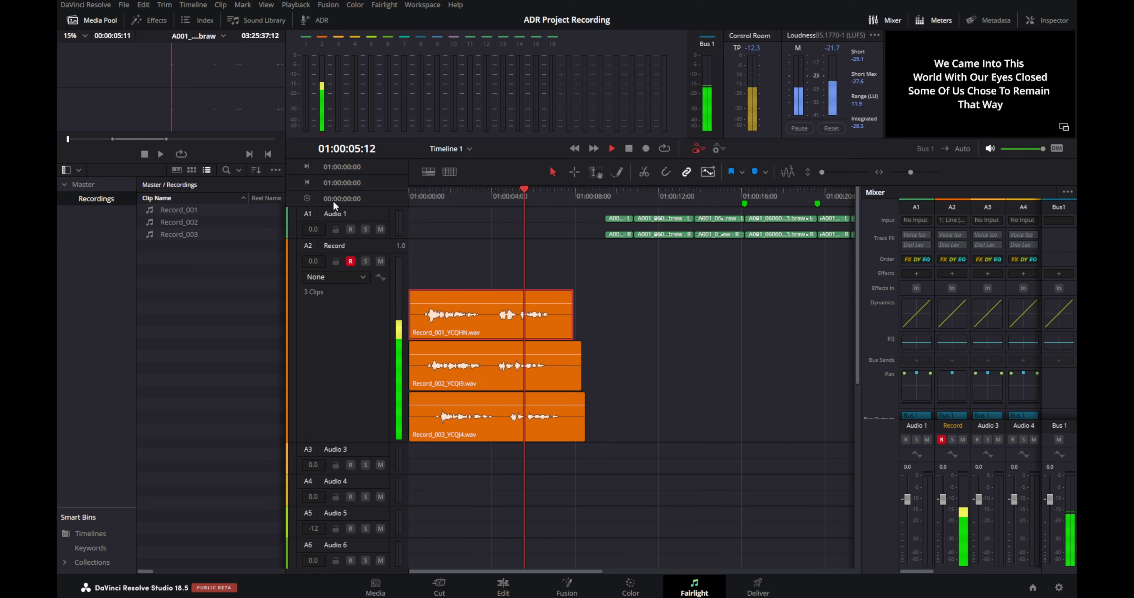
Set the Record track's input to No Input and save the Fairlight user preferences with auto patching enabled
{"action": "left_click", "coordinate": [952, 220]}
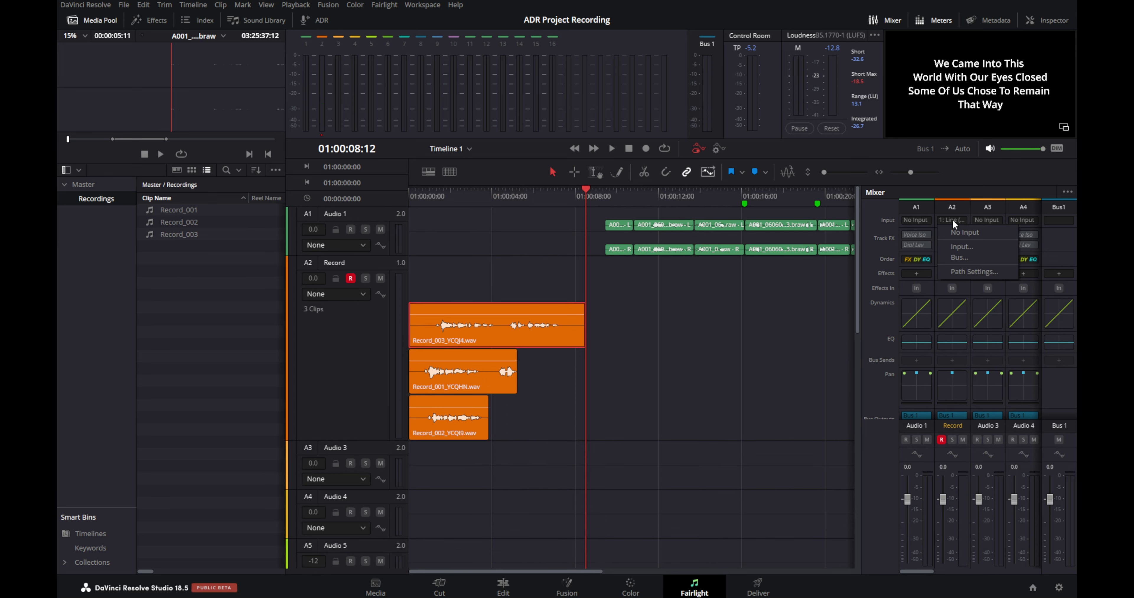
{"action": "left_click", "coordinate": [964, 232]}
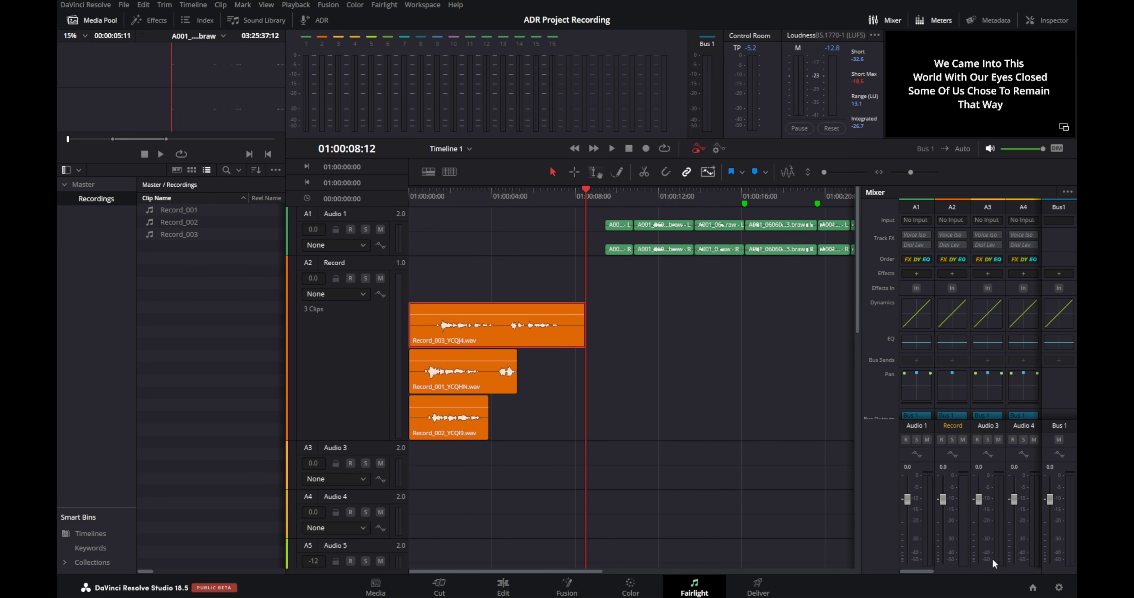
{"action": "left_click", "coordinate": [85, 5]}
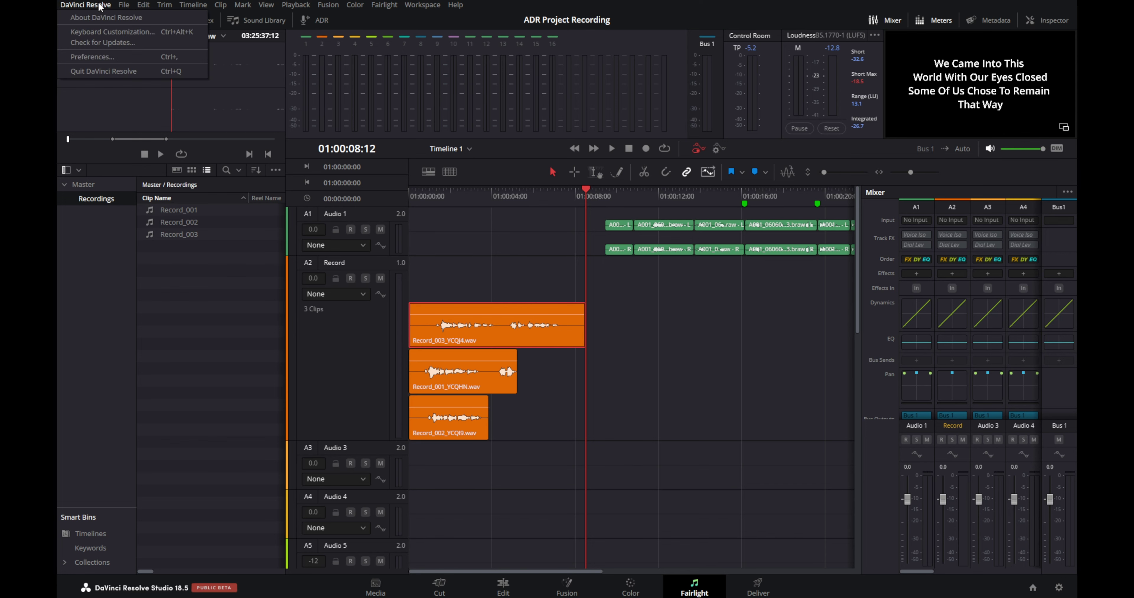
{"action": "left_click", "coordinate": [92, 57]}
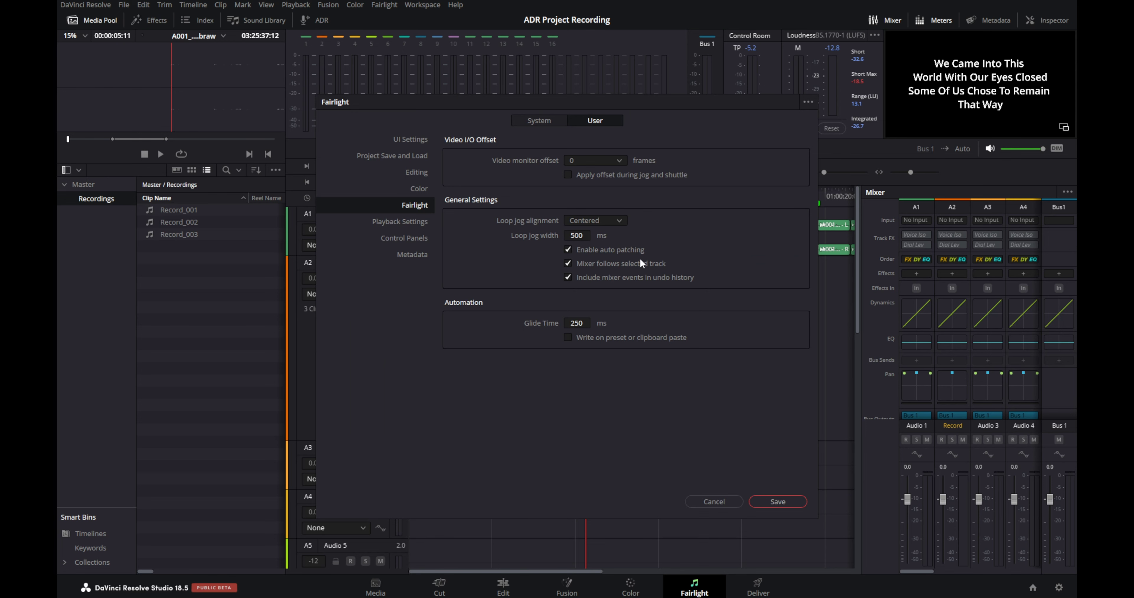
{"action": "left_click", "coordinate": [767, 500]}
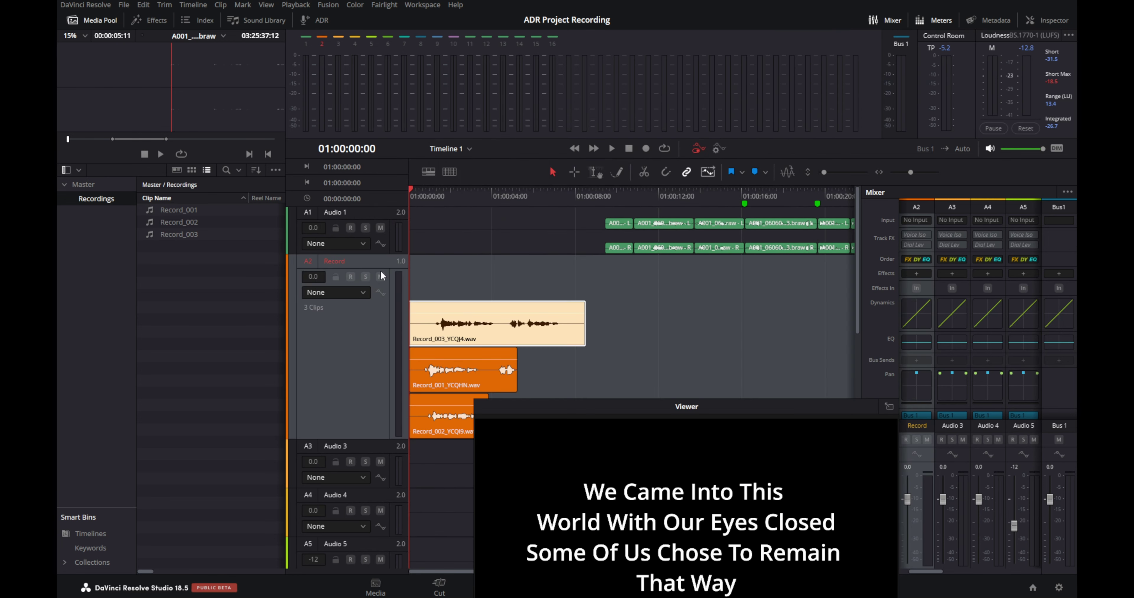
Arm the Record track for recording so that auto patching assigns its input
{"action": "left_click", "coordinate": [349, 283]}
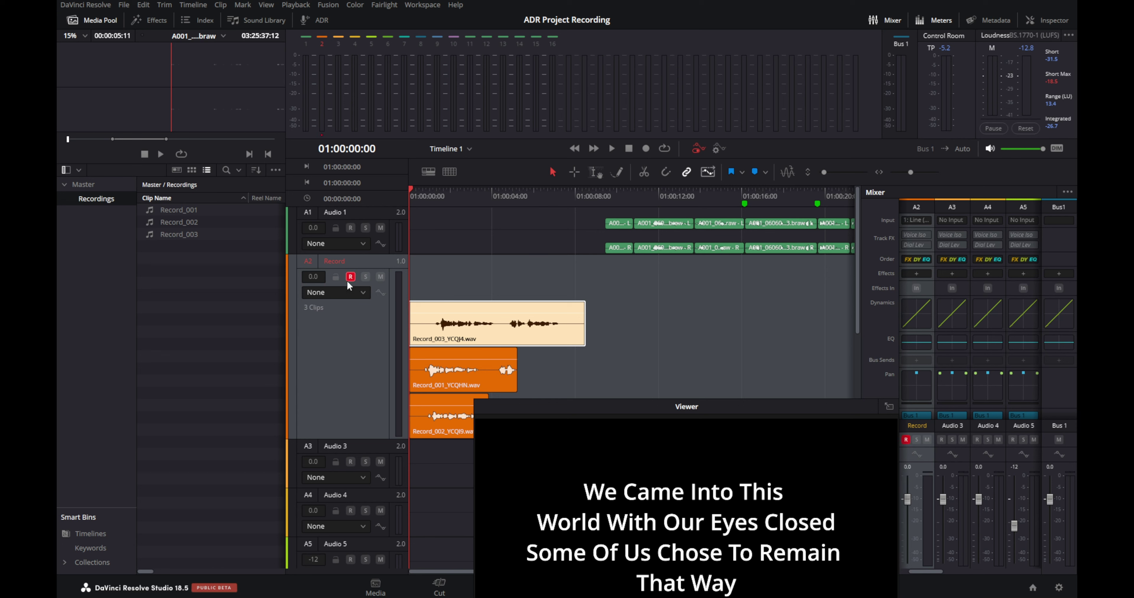
{"action": "left_click", "coordinate": [920, 221]}
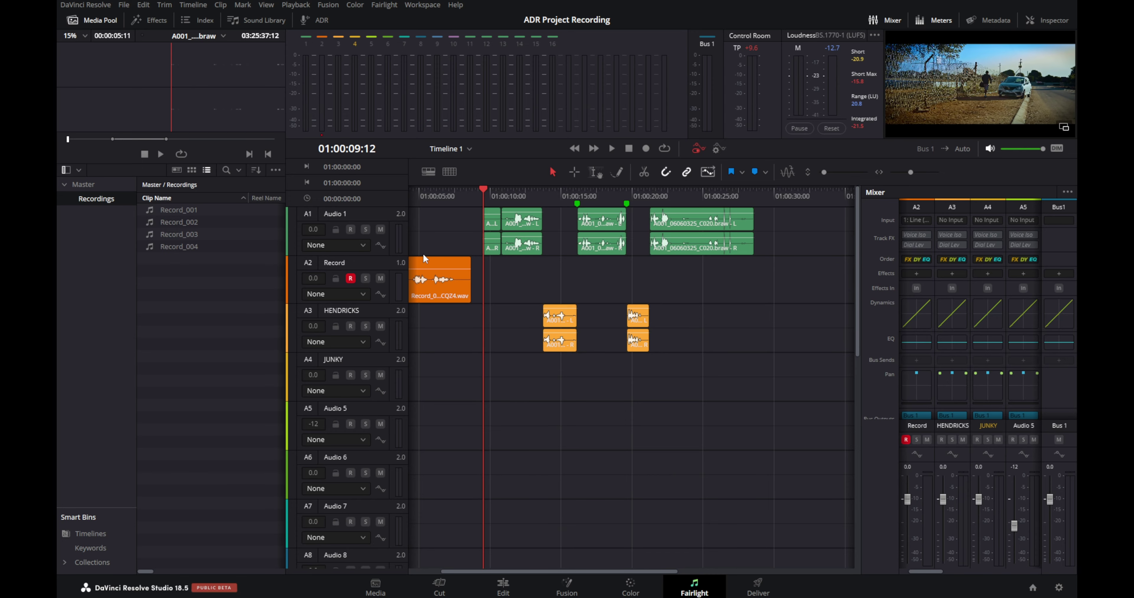
In the ADR setup, set the pre roll to 6 seconds and the record track to JUNKY
{"action": "left_click", "coordinate": [320, 21]}
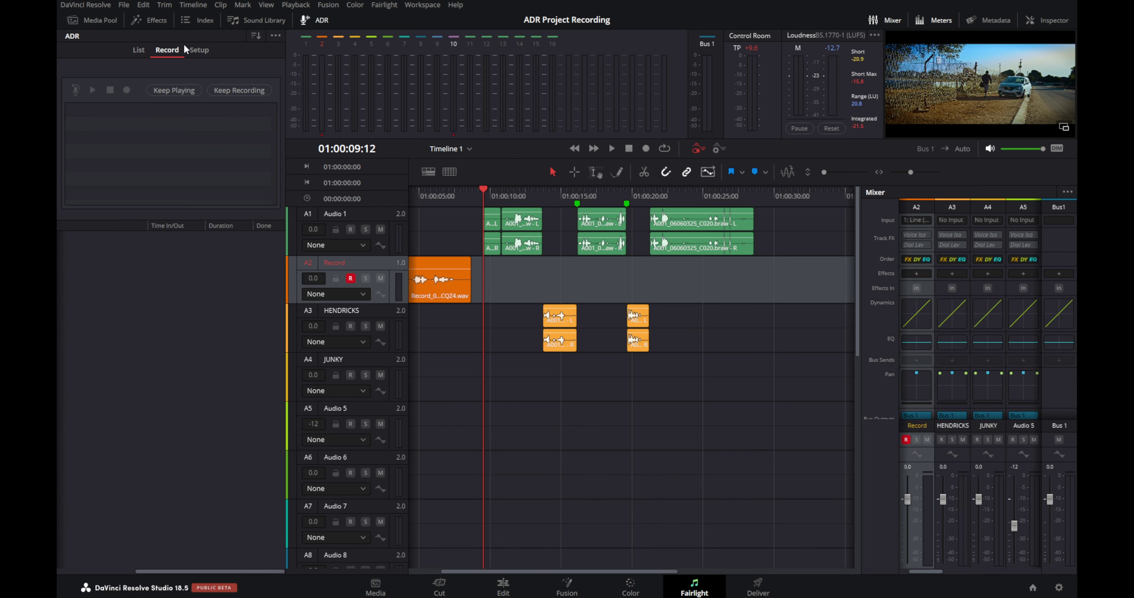
{"action": "left_click", "coordinate": [198, 50]}
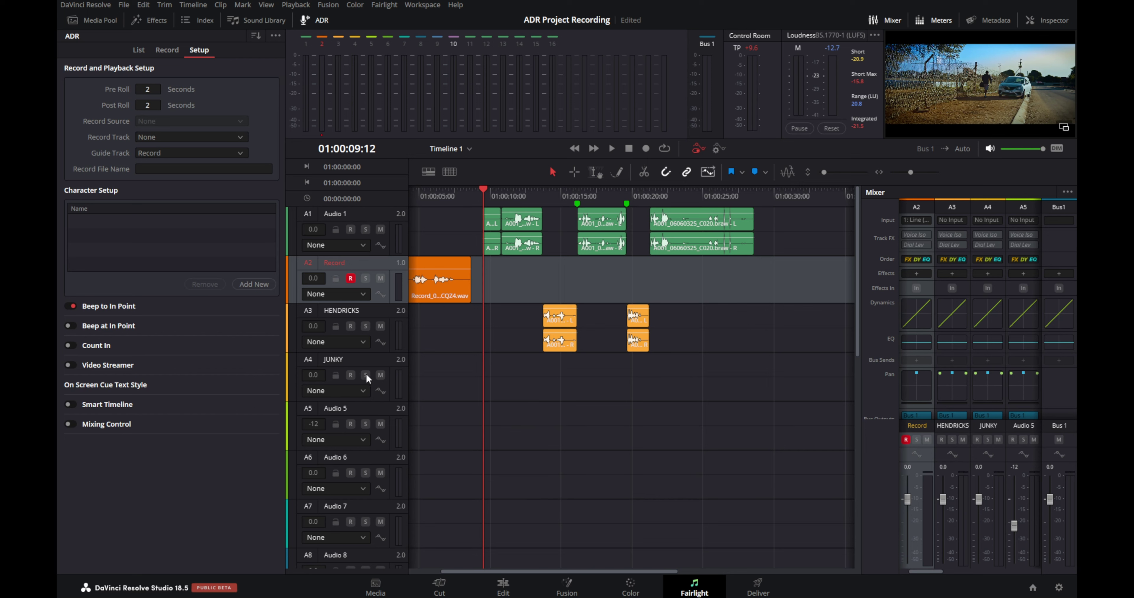
{"action": "left_click_drag", "start_coordinate": [139, 89], "coordinate": [164, 88]}
{"action": "left_click", "coordinate": [164, 139]}
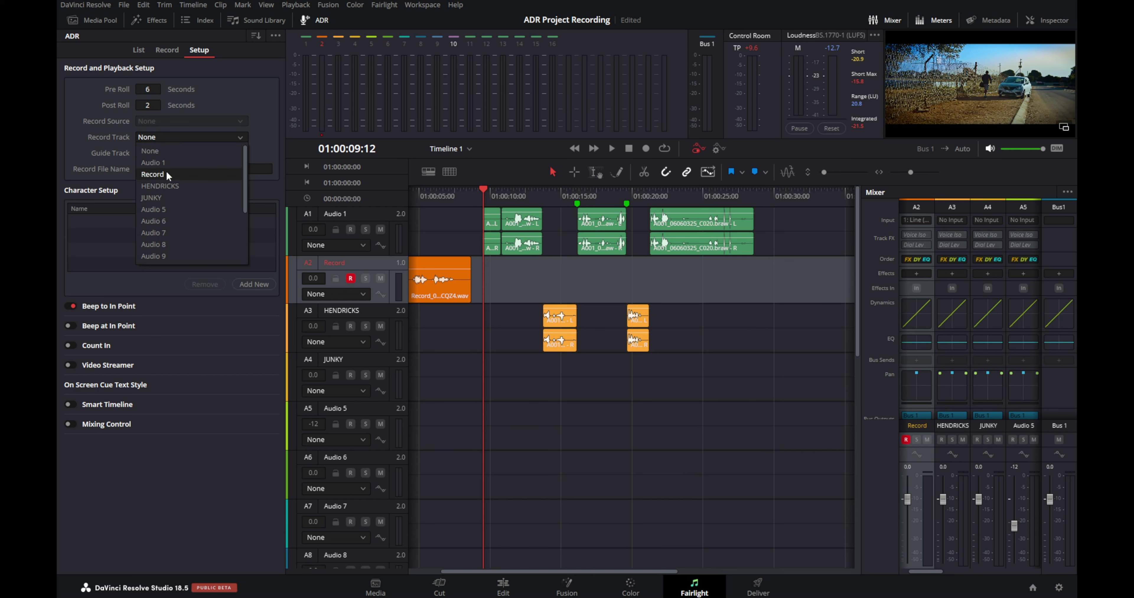
{"action": "left_click", "coordinate": [165, 199]}
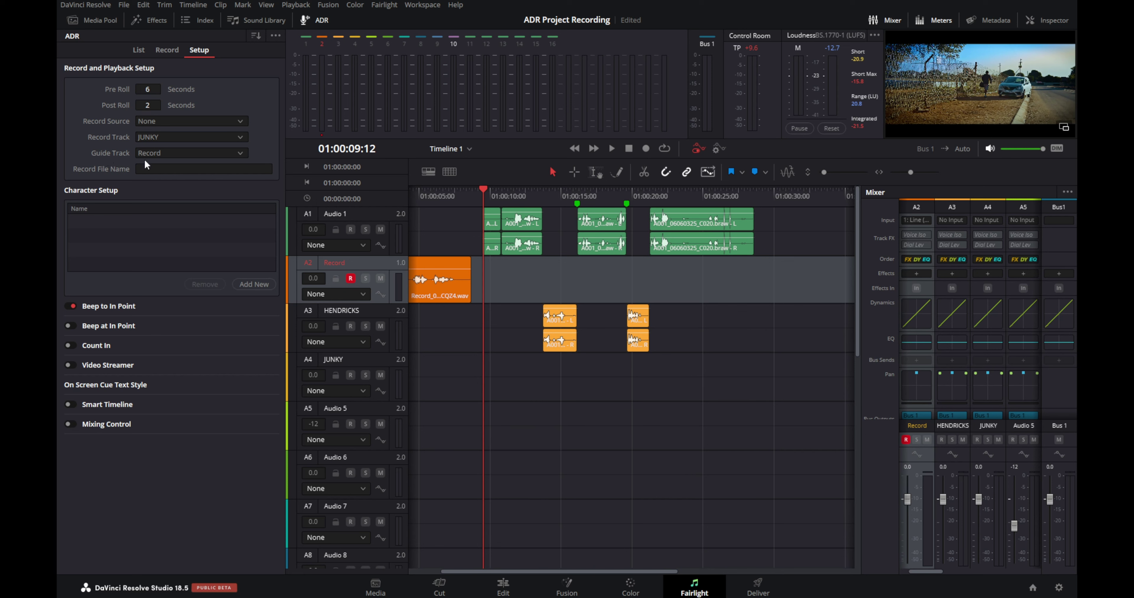
Set the ADR guide track to HENDRICKS and the record source to the AudioBox USB line inputs 1 and 2
{"action": "left_click", "coordinate": [159, 154]}
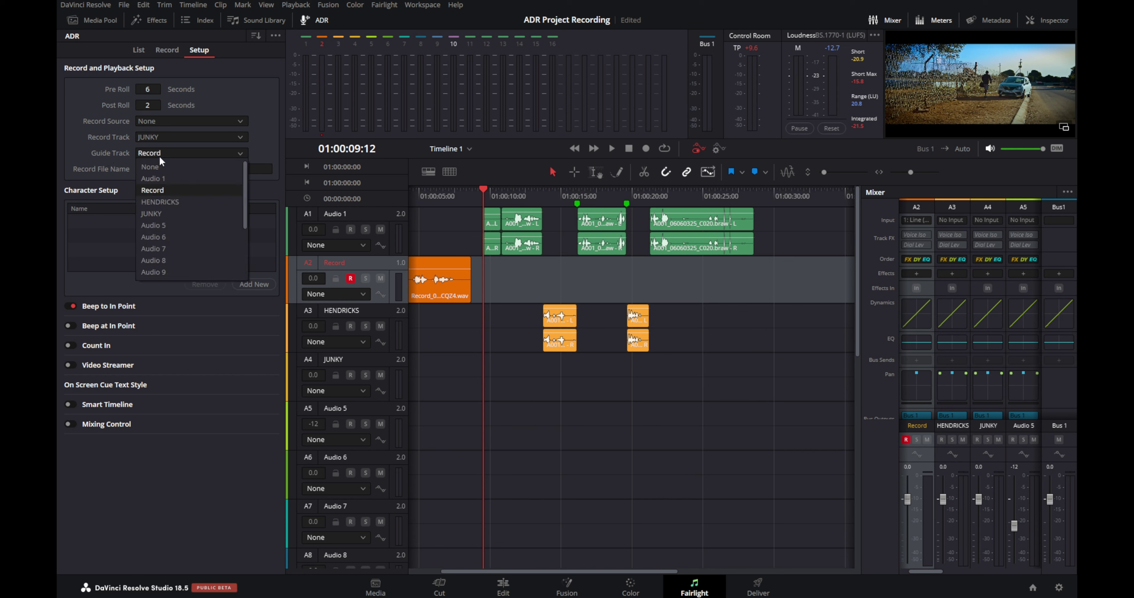
{"action": "left_click", "coordinate": [168, 203]}
{"action": "left_click", "coordinate": [162, 120]}
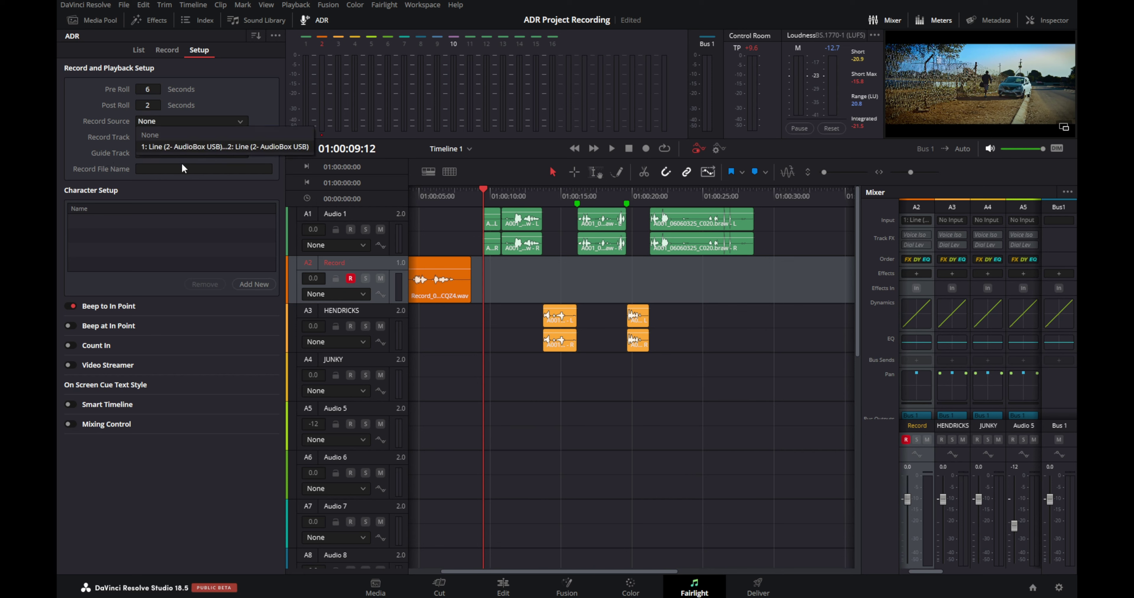
{"action": "left_click", "coordinate": [187, 147]}
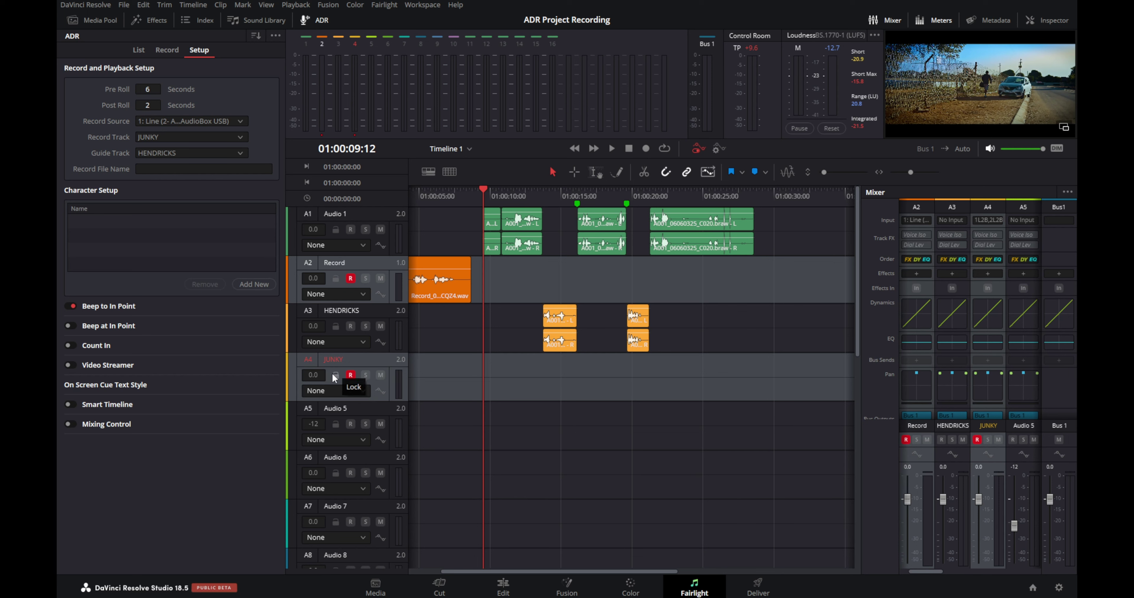
Set the ADR record file name to ADR SCENE 16 and add a character named JUNKY
{"action": "left_click", "coordinate": [154, 171]}
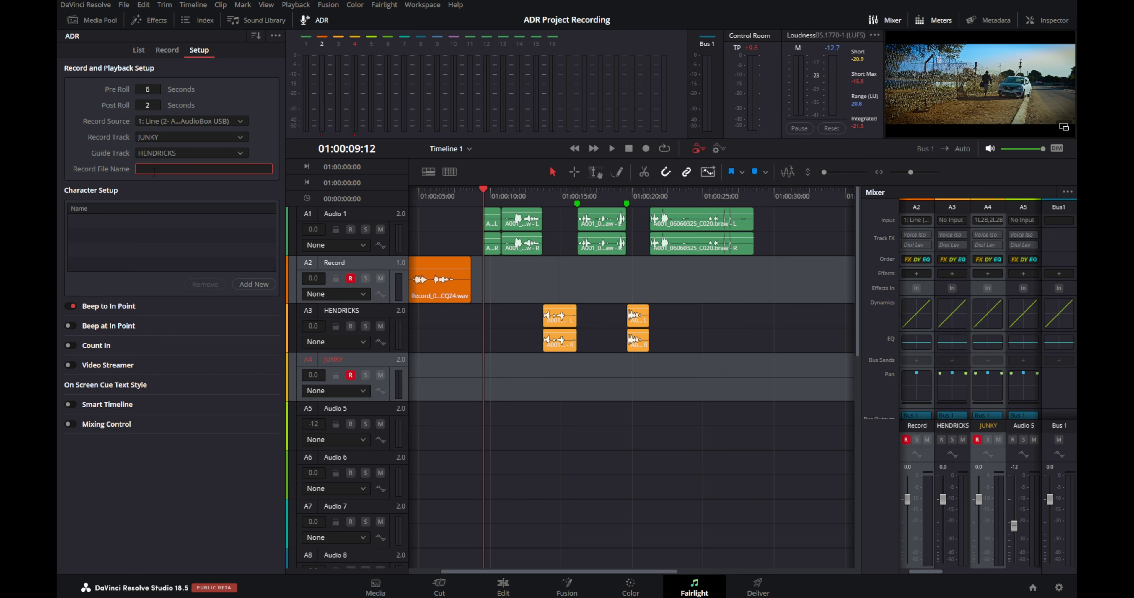
{"action": "type", "text": "ADR SCENE 16"}
{"action": "left_click", "coordinate": [246, 286]}
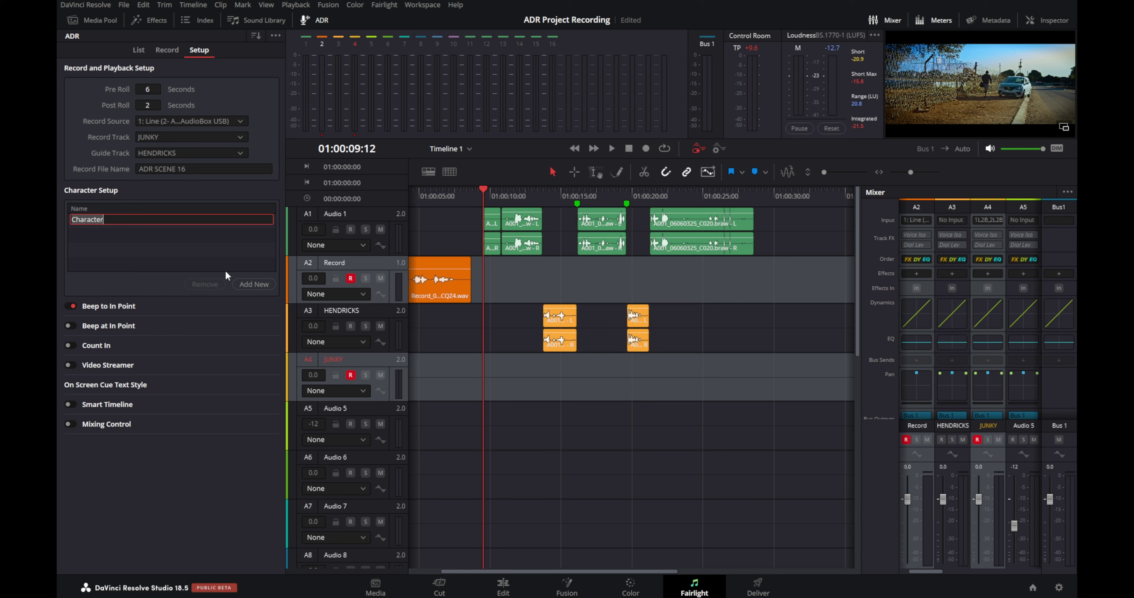
{"action": "type", "text": "JUNKY"}
{"action": "left_click", "coordinate": [260, 283]}
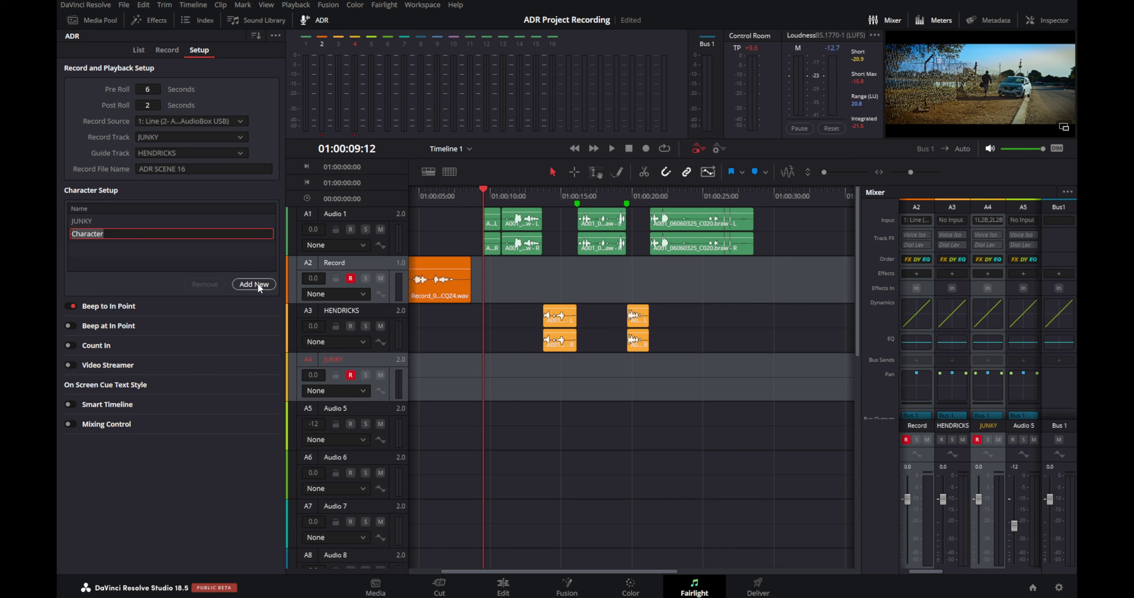
{"action": "left_click", "coordinate": [187, 254]}
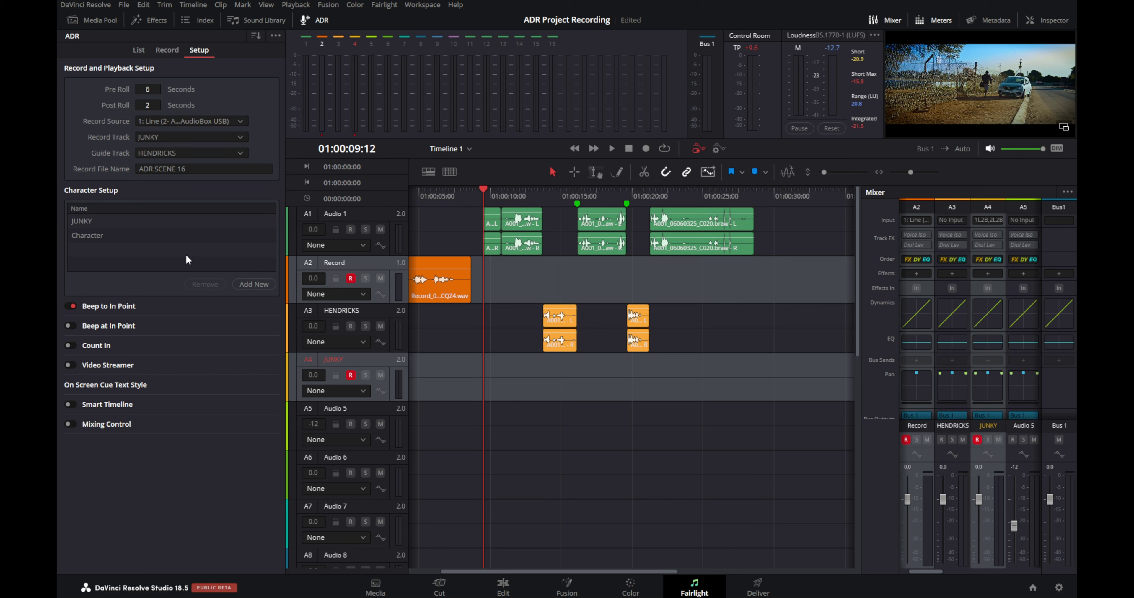
{"action": "left_click", "coordinate": [137, 236]}
{"action": "left_click", "coordinate": [204, 290]}
Add a second ADR character named HENDRICKS
{"action": "left_click", "coordinate": [250, 284]}
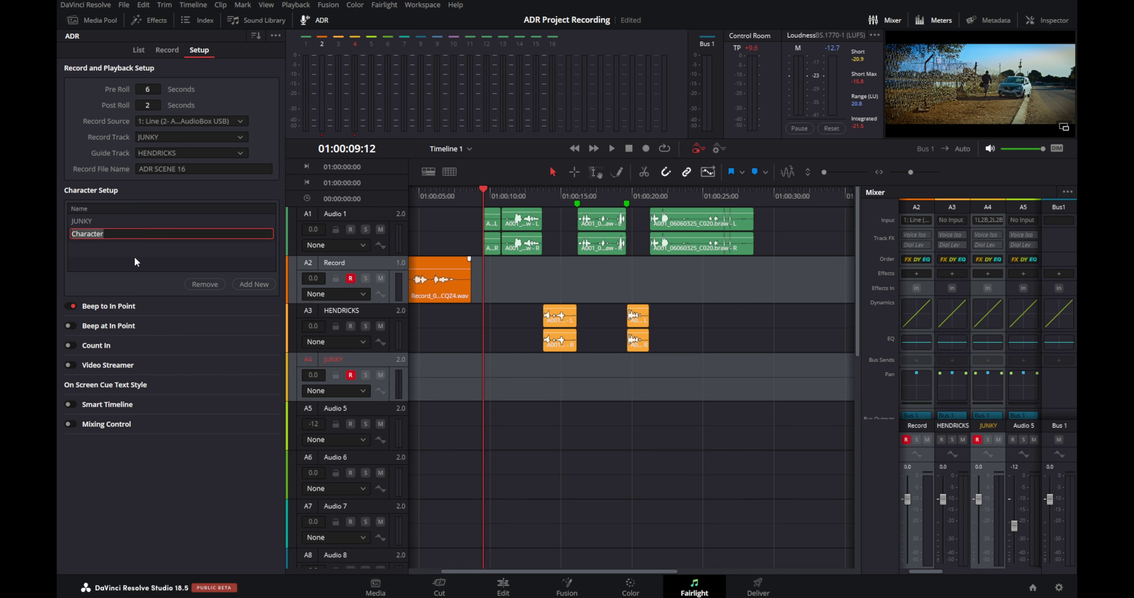
{"action": "type", "text": "HENDRICKS"}
{"action": "left_click", "coordinate": [166, 254]}
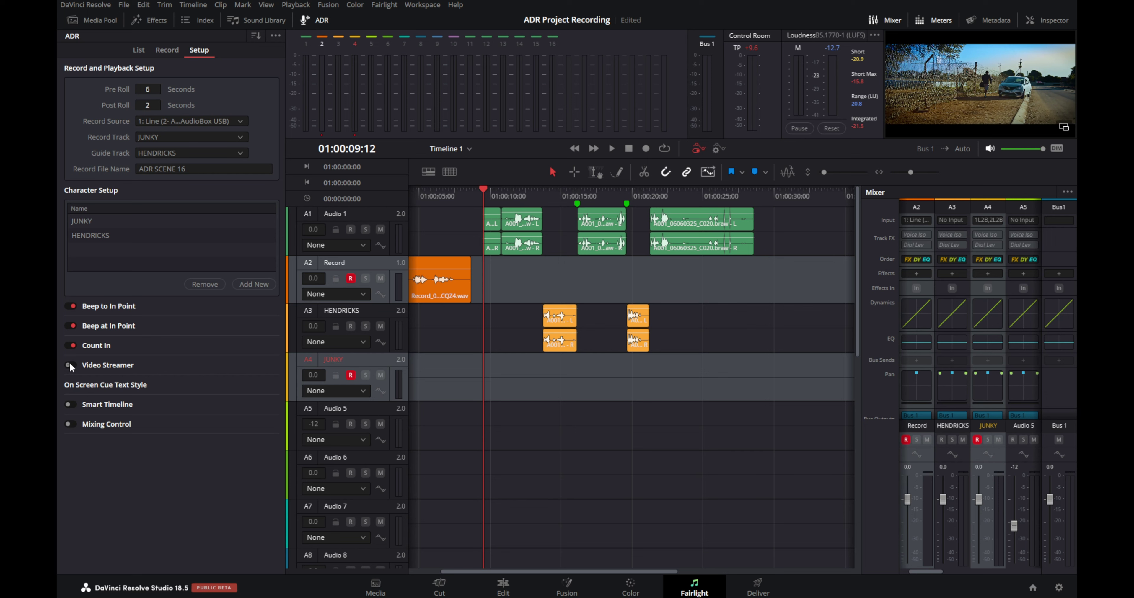
Enable the Video Streamer and Smart Timeline options in the ADR setup
{"action": "left_click", "coordinate": [72, 409]}
{"action": "left_click", "coordinate": [78, 404]}
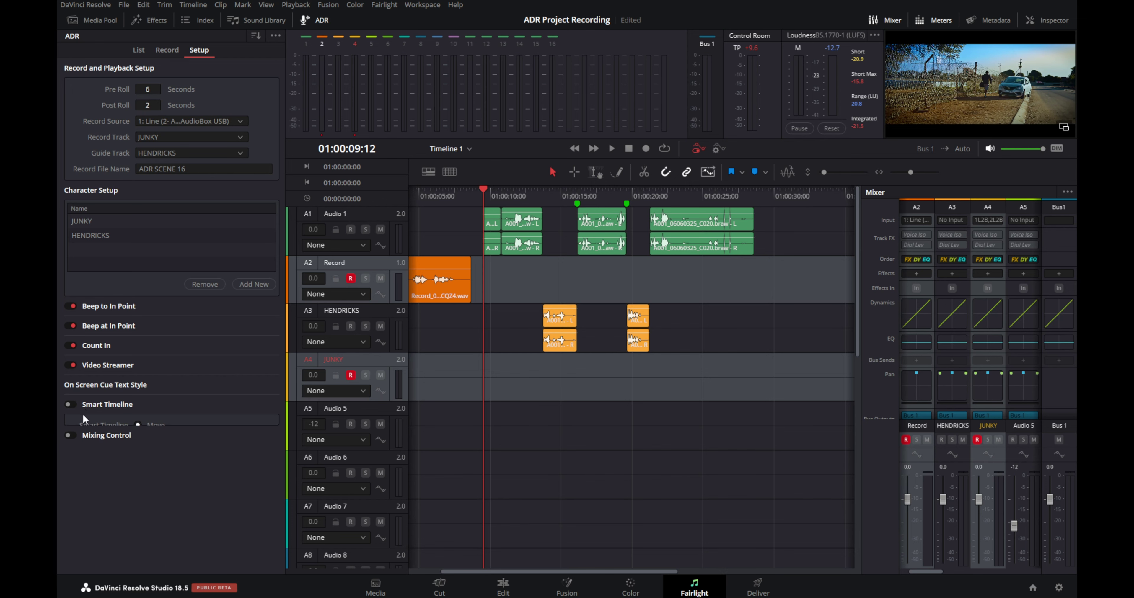
{"action": "left_click", "coordinate": [74, 405]}
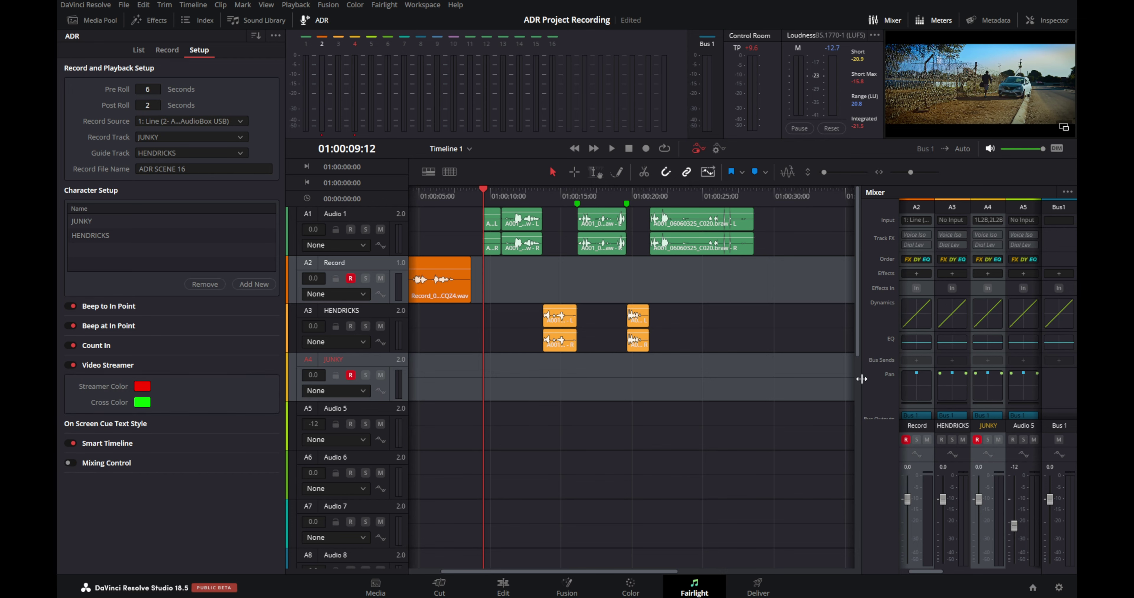
Widen the mixer to show more tracks and rename the Audio 5 track as ADR BEEP
{"action": "left_click_drag", "start_coordinate": [862, 379], "coordinate": [717, 379]}
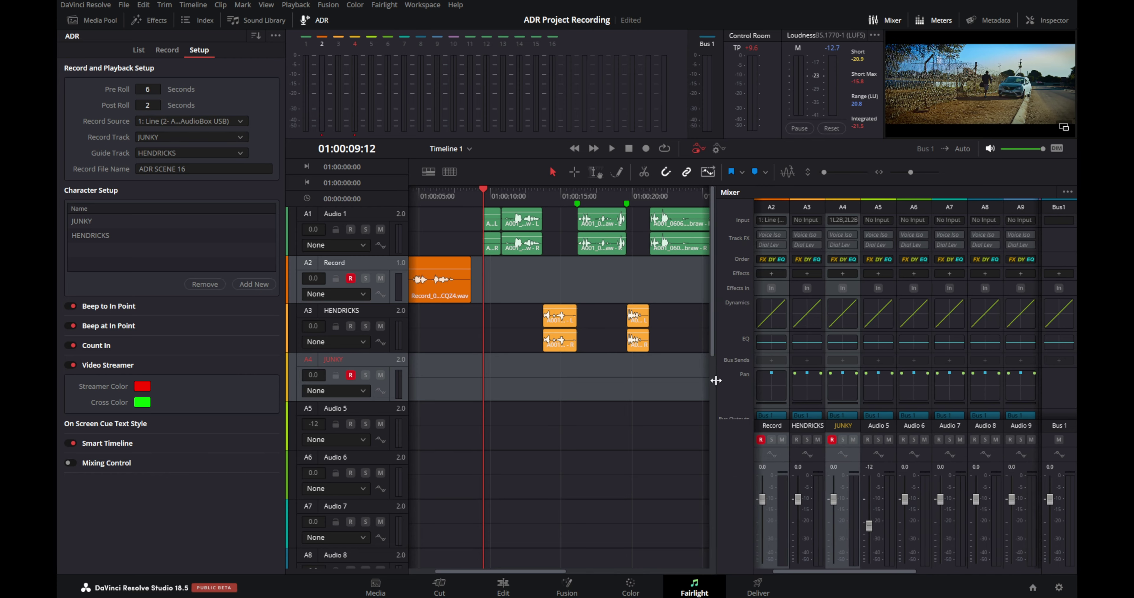
{"action": "left_click", "coordinate": [341, 410]}
{"action": "double_click", "coordinate": [340, 410]}
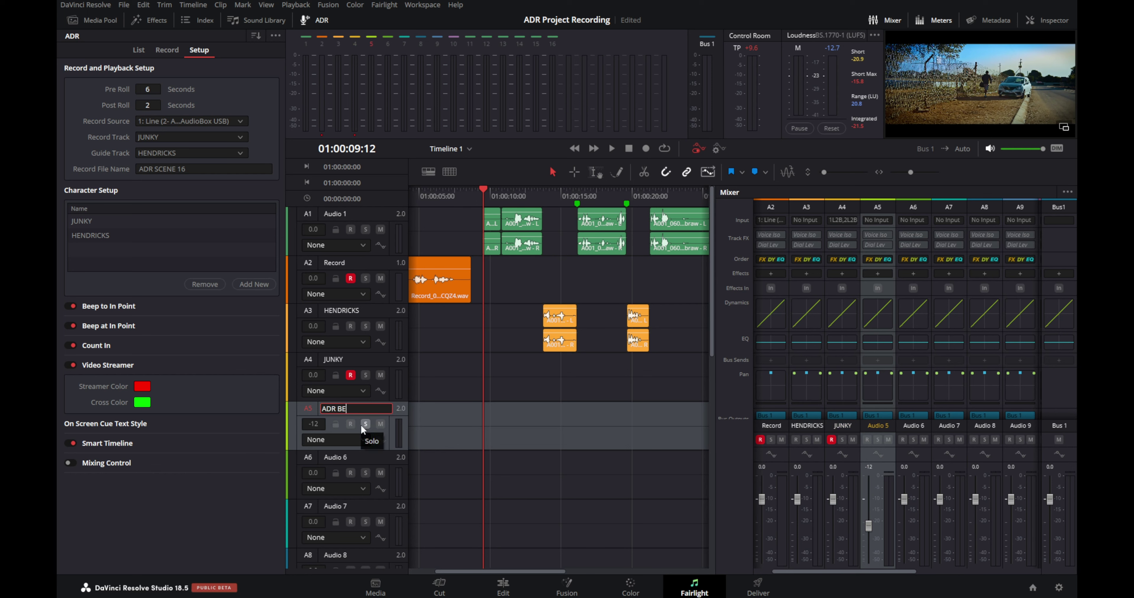
{"action": "type", "text": "ADR BEEP"}
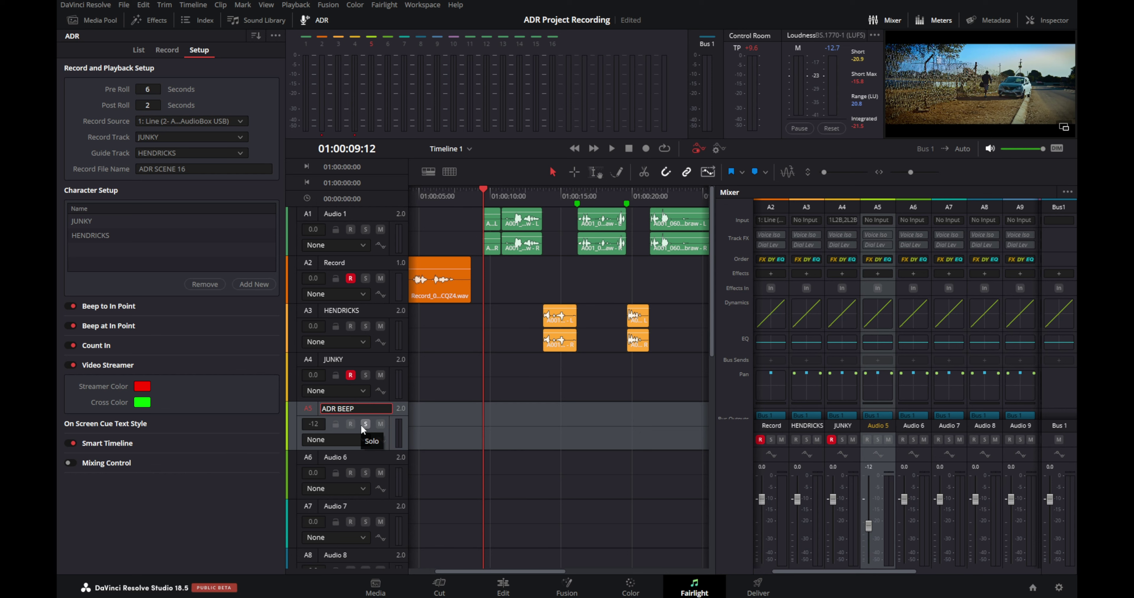
{"action": "left_click", "coordinate": [503, 445]}
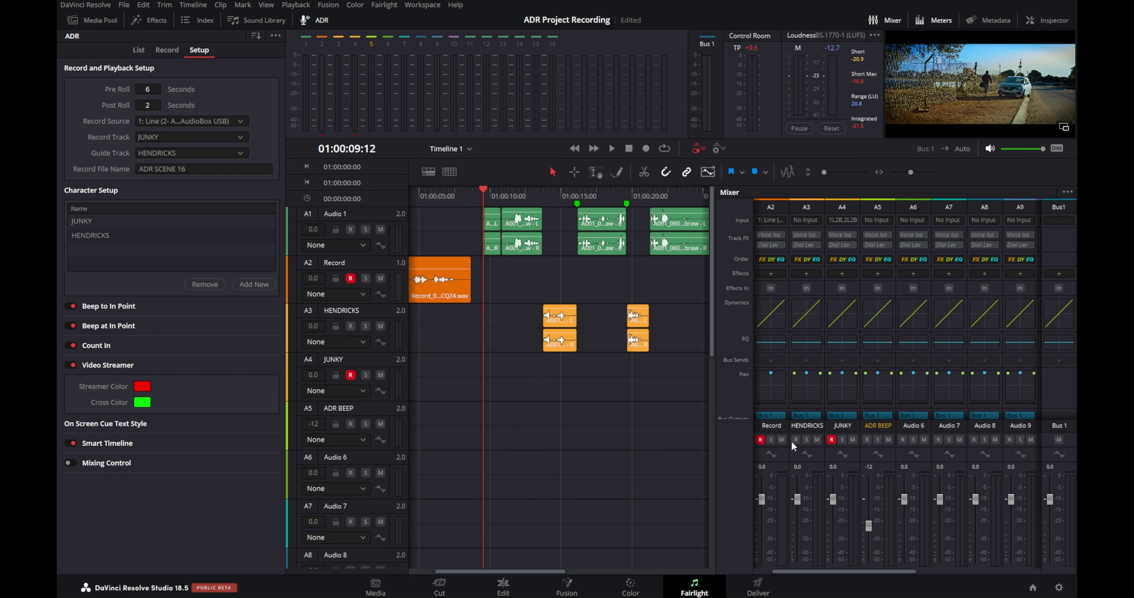
Patch the Beeps source from the System Generator to both the ADR BEEP-L and ADR BEEP-R track inputs
{"action": "left_click", "coordinate": [350, 444]}
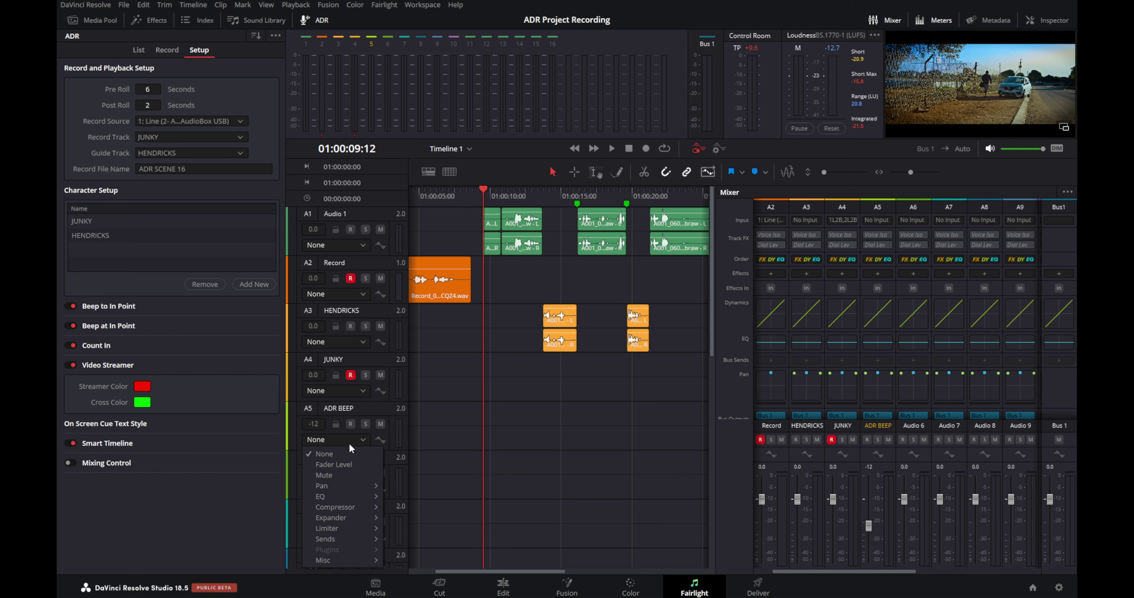
{"action": "left_click", "coordinate": [293, 432]}
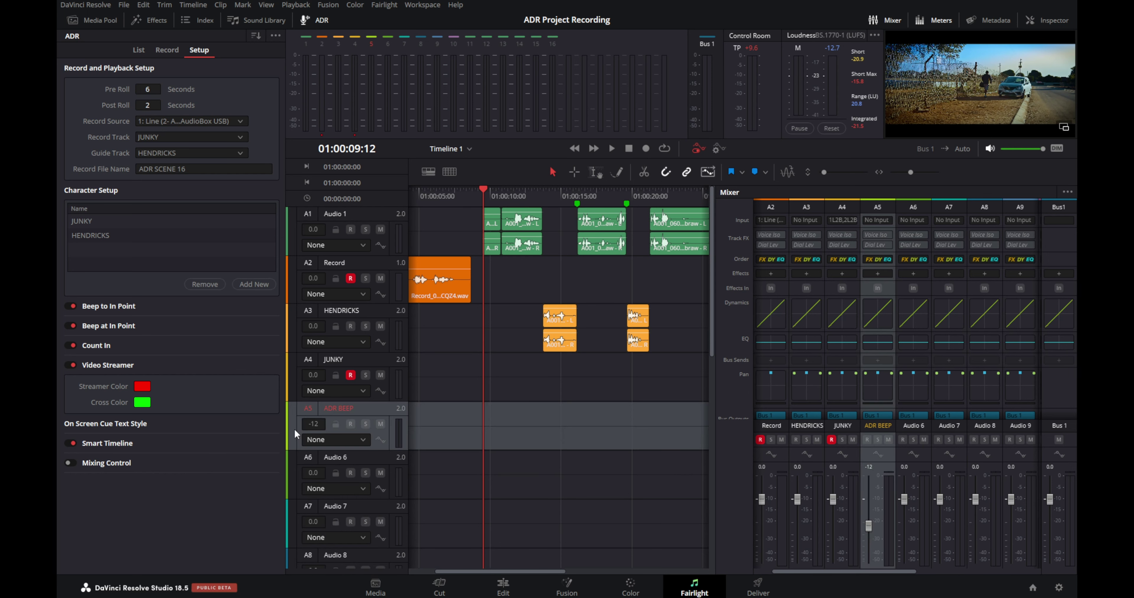
{"action": "left_click", "coordinate": [883, 219]}
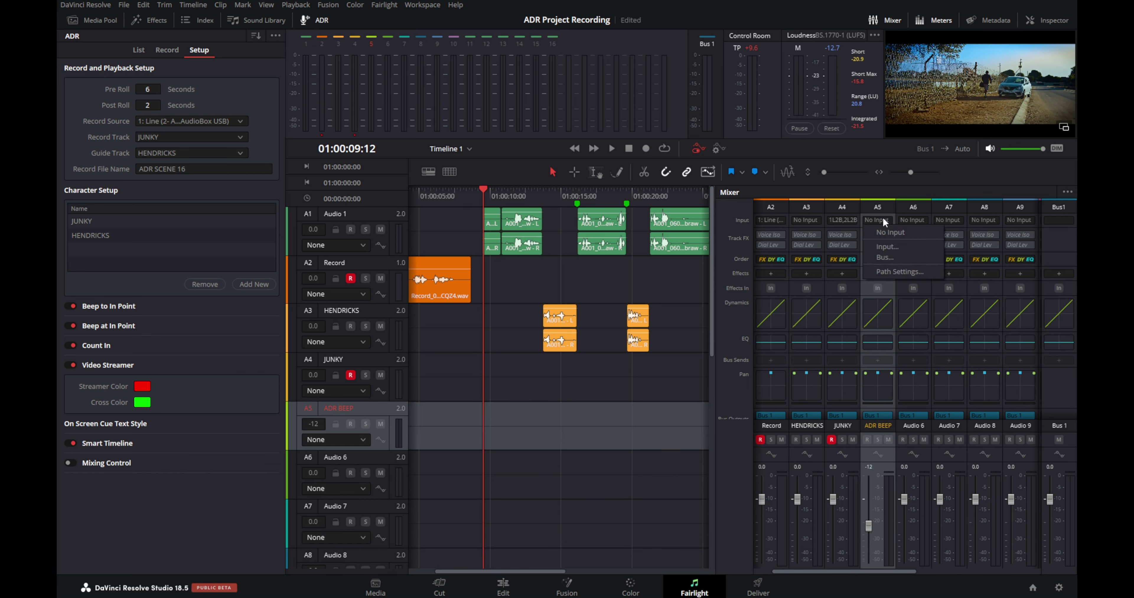
{"action": "left_click", "coordinate": [897, 249]}
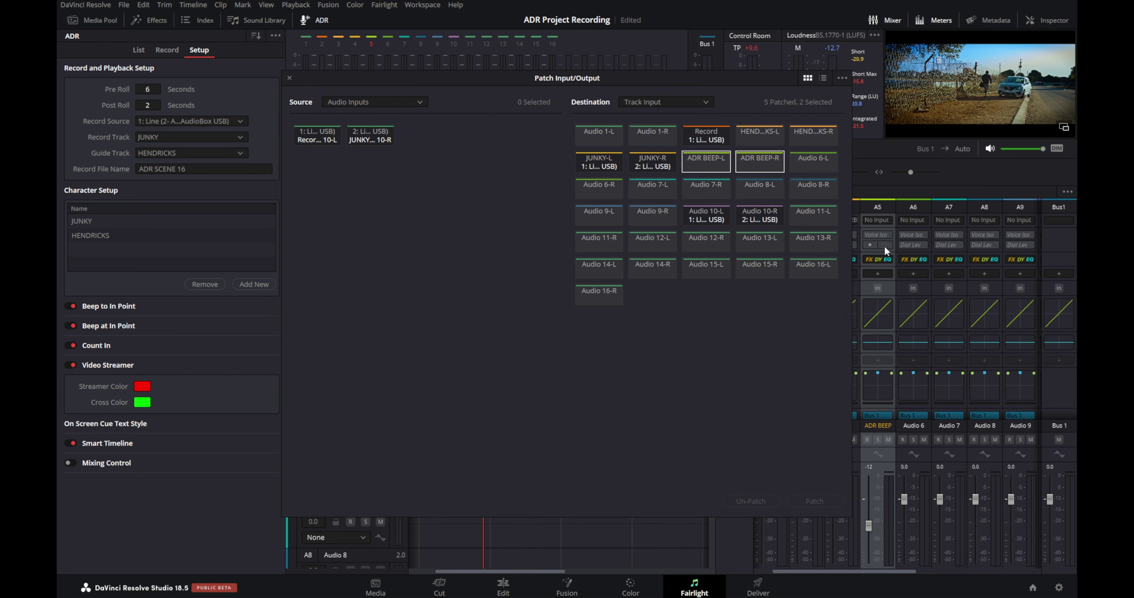
{"action": "left_click", "coordinate": [383, 99]}
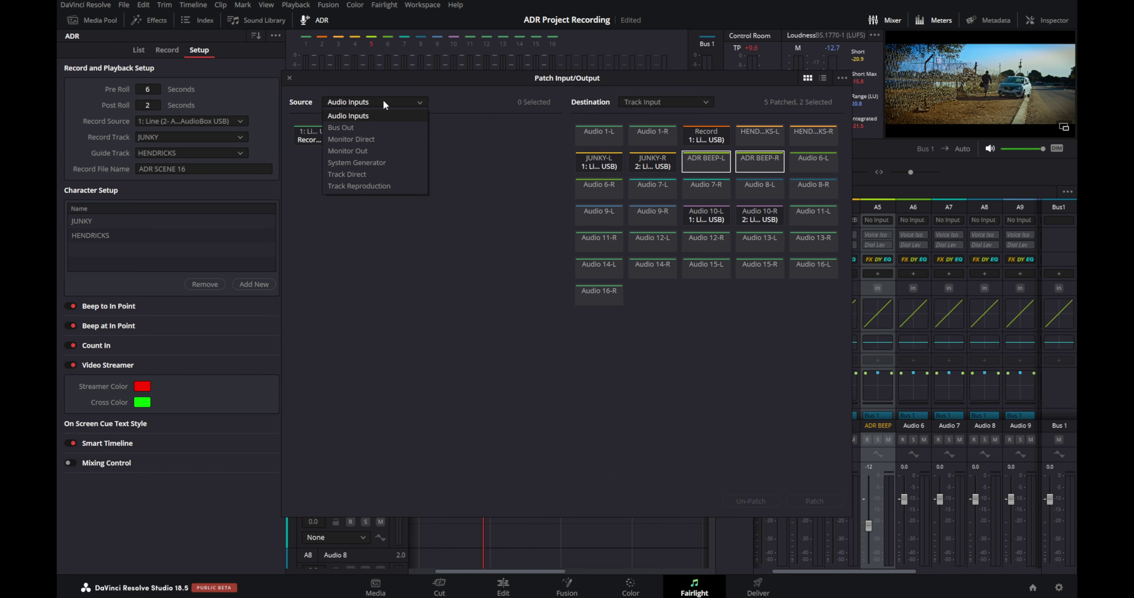
{"action": "left_click", "coordinate": [380, 166]}
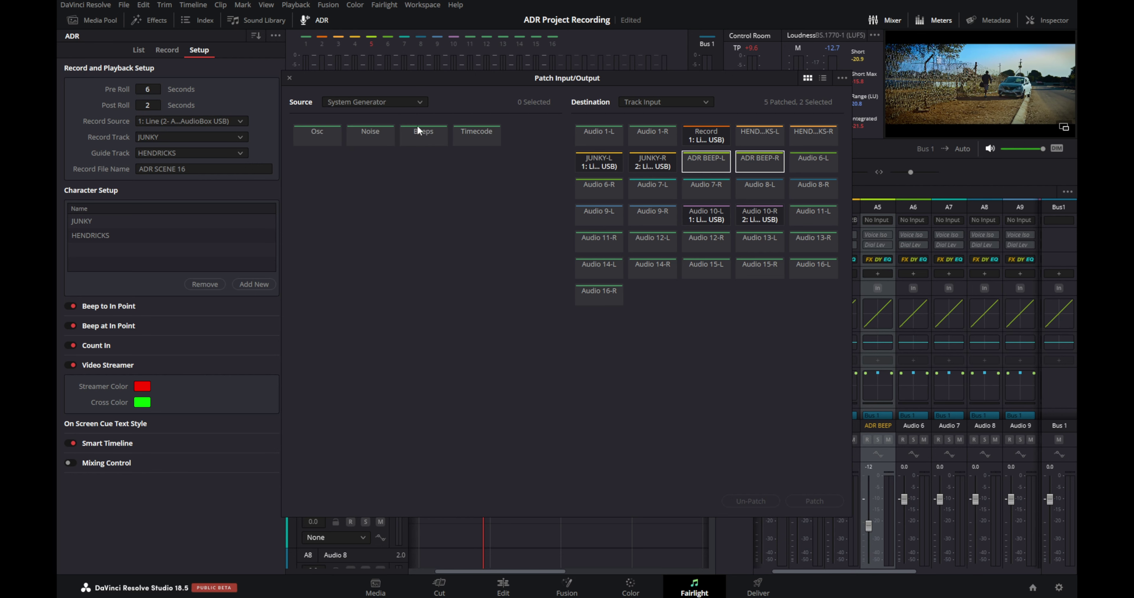
{"action": "left_click", "coordinate": [419, 143]}
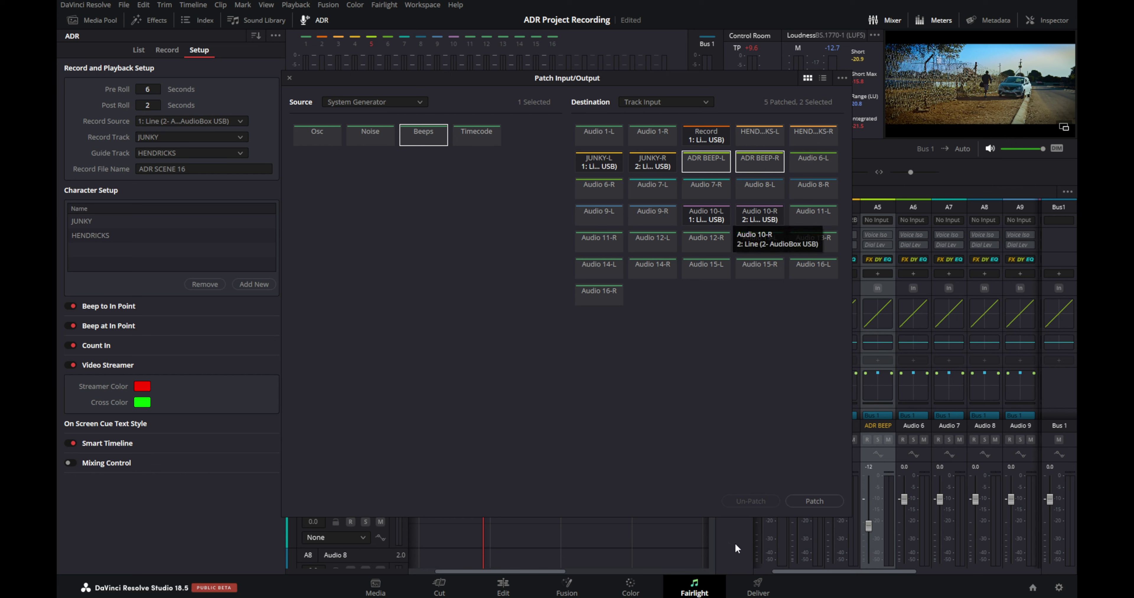
{"action": "left_click", "coordinate": [809, 507]}
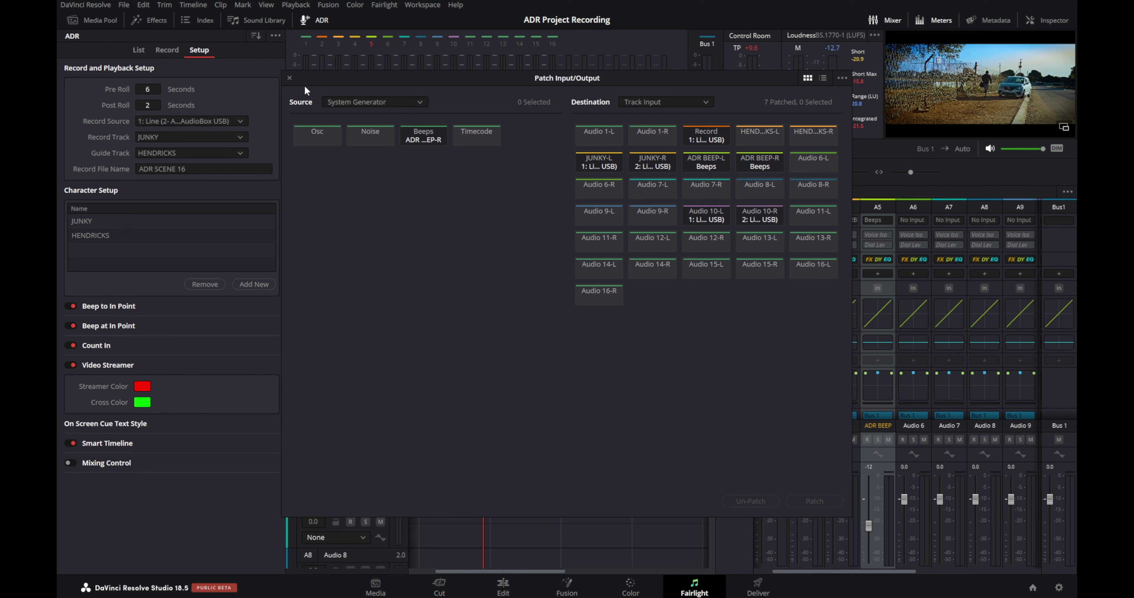
{"action": "left_click", "coordinate": [289, 78]}
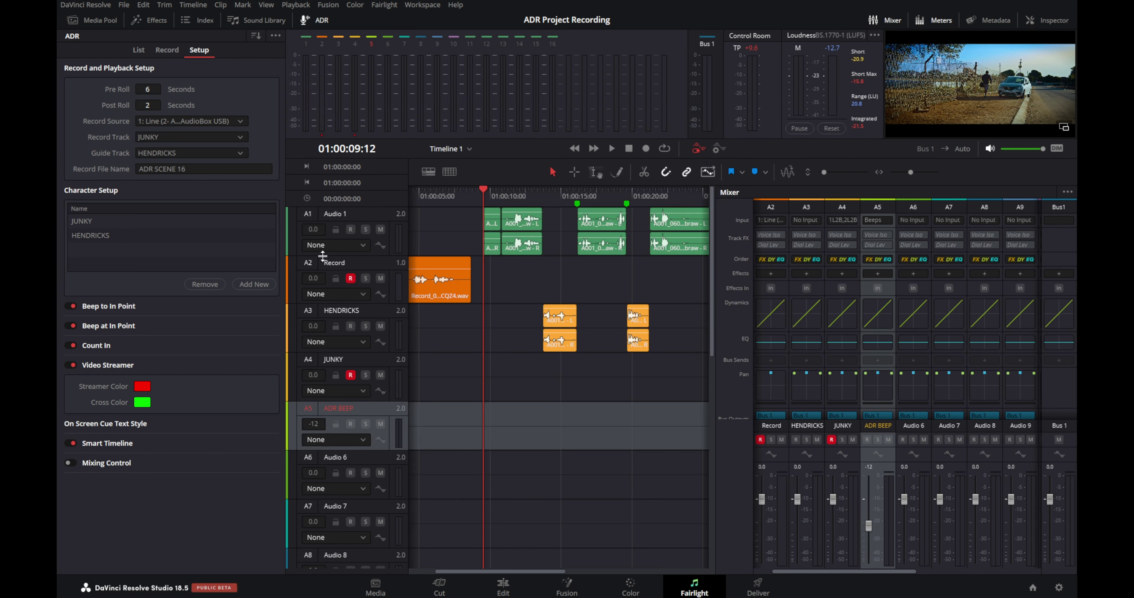
Set the ADR BEEP track's record level to Thru in its path settings
{"action": "mouse_move", "coordinate": [882, 237]}
{"action": "left_click", "coordinate": [881, 221]}
{"action": "left_click", "coordinate": [888, 270]}
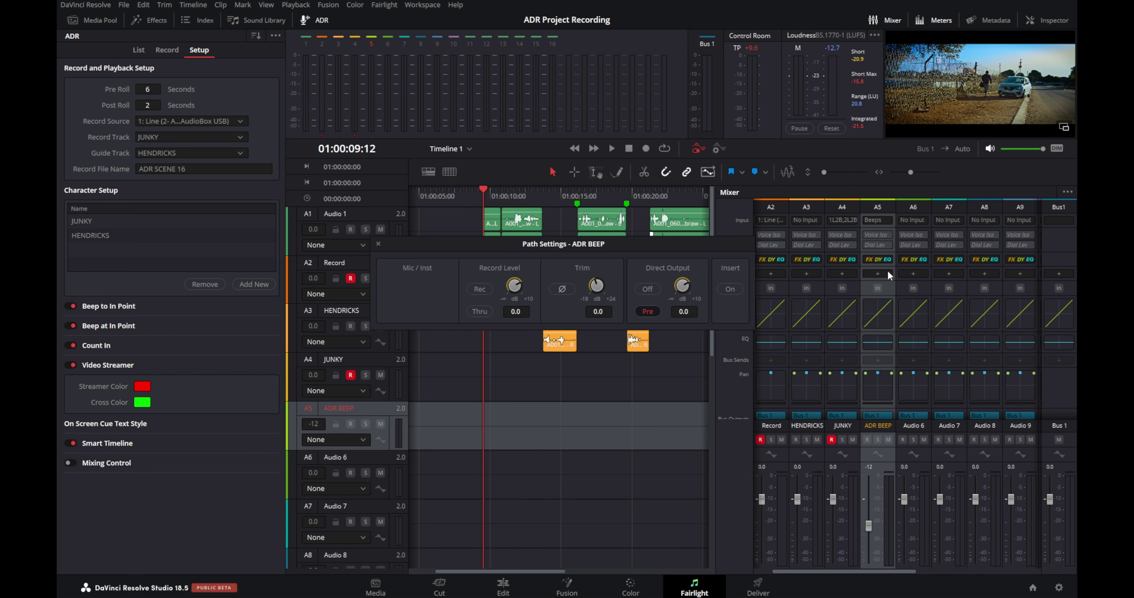
{"action": "left_click", "coordinate": [480, 312]}
{"action": "left_click", "coordinate": [378, 244]}
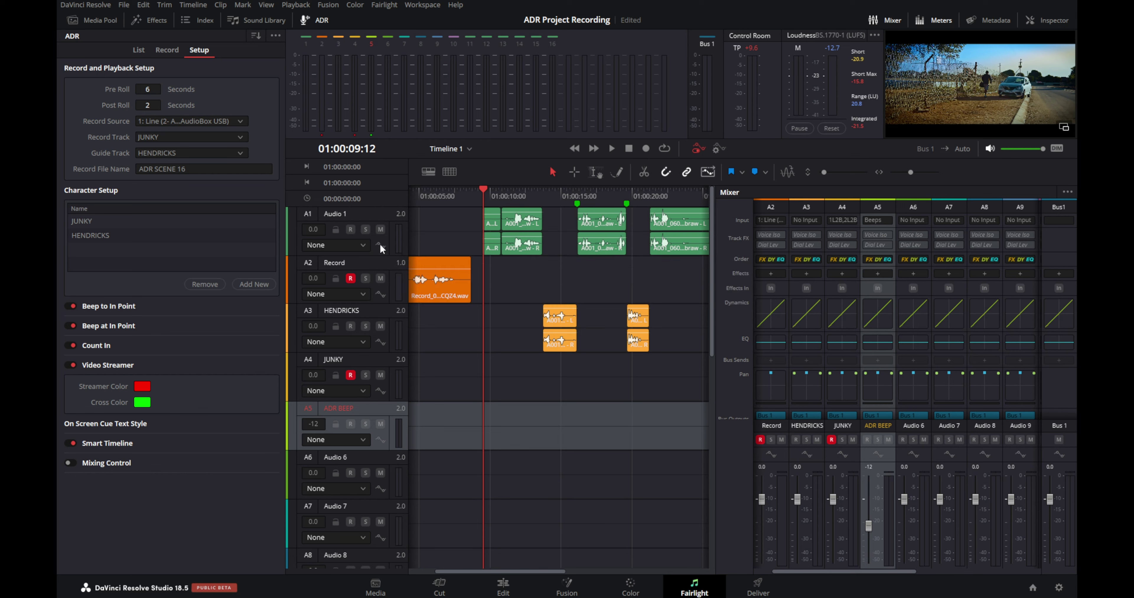
Show the ADR cue list and mark a cue range on the timeline from 01:00:16:03 to 01:00:19:15
{"action": "left_click", "coordinate": [205, 53]}
{"action": "left_click", "coordinate": [137, 51]}
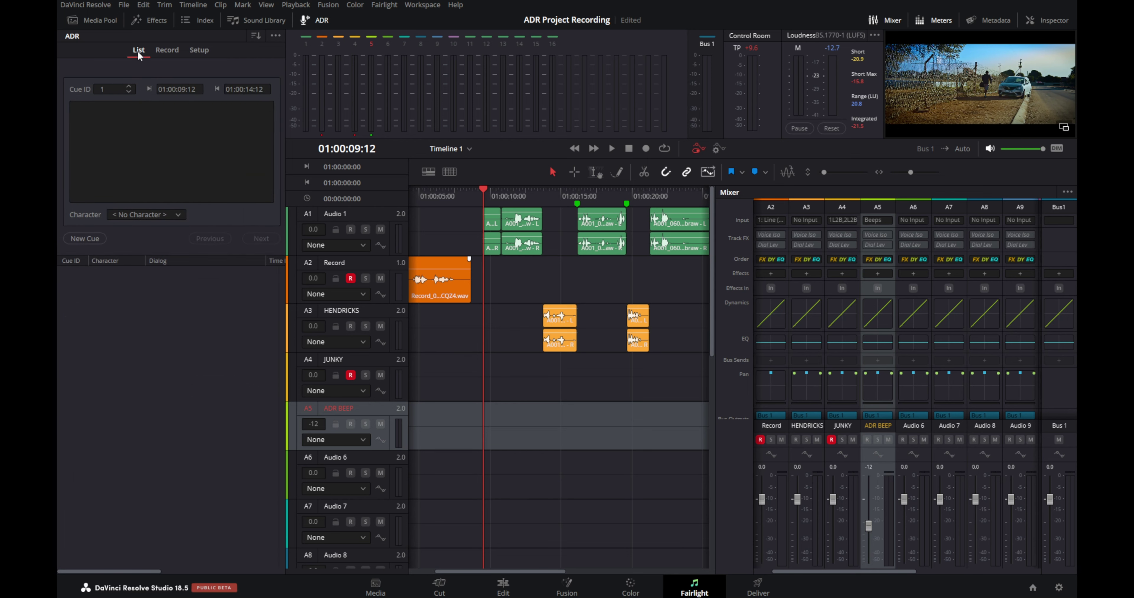
{"action": "left_click", "coordinate": [568, 270]}
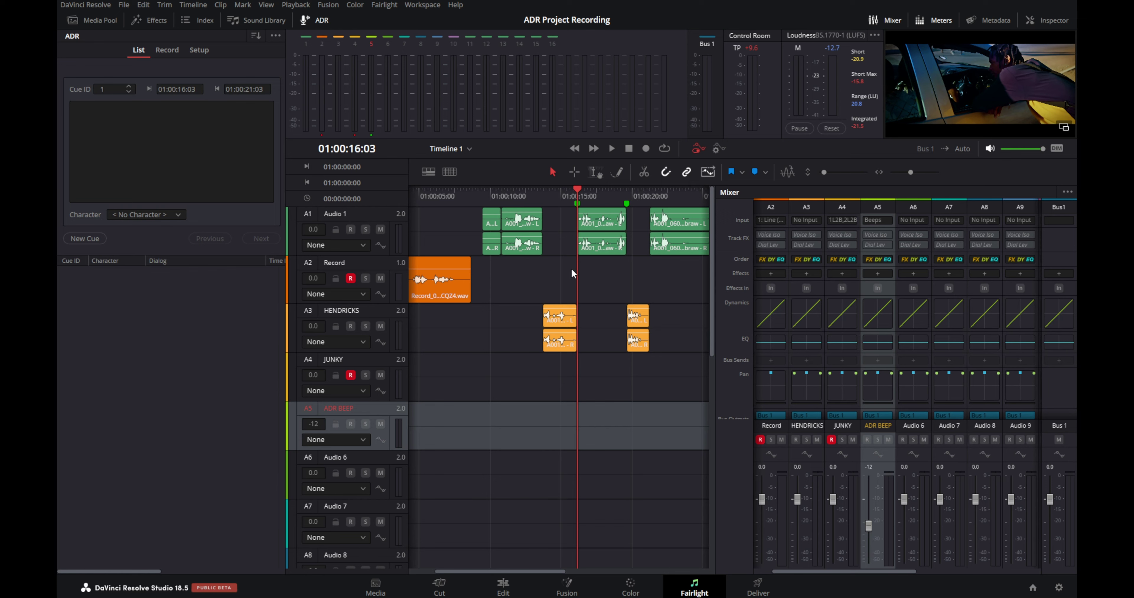
{"action": "key", "text": "i"}
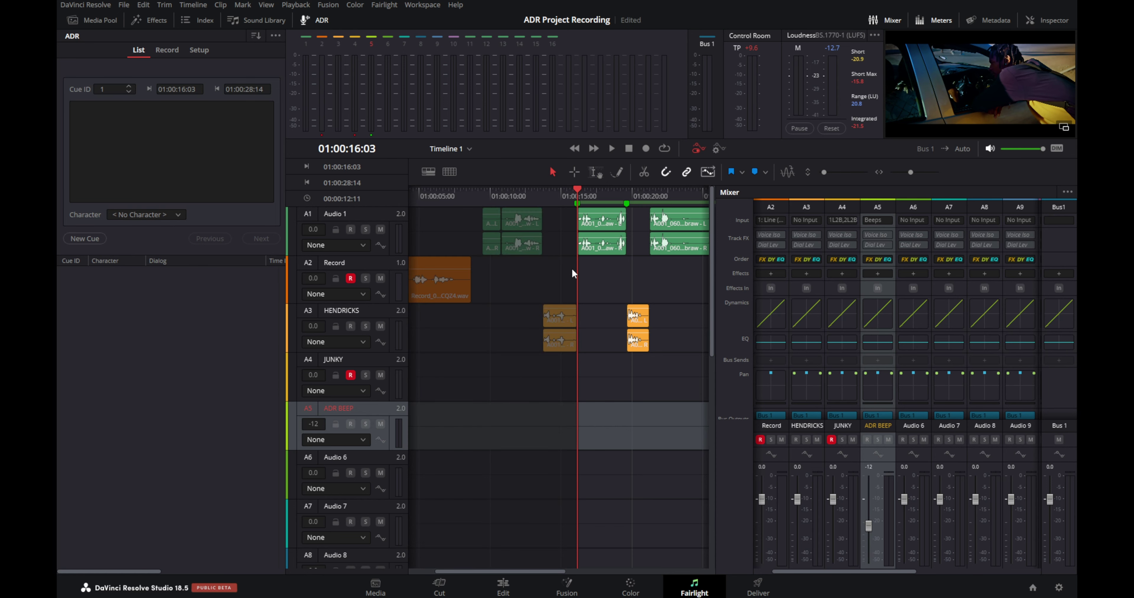
{"action": "key", "text": "shift+Down"}
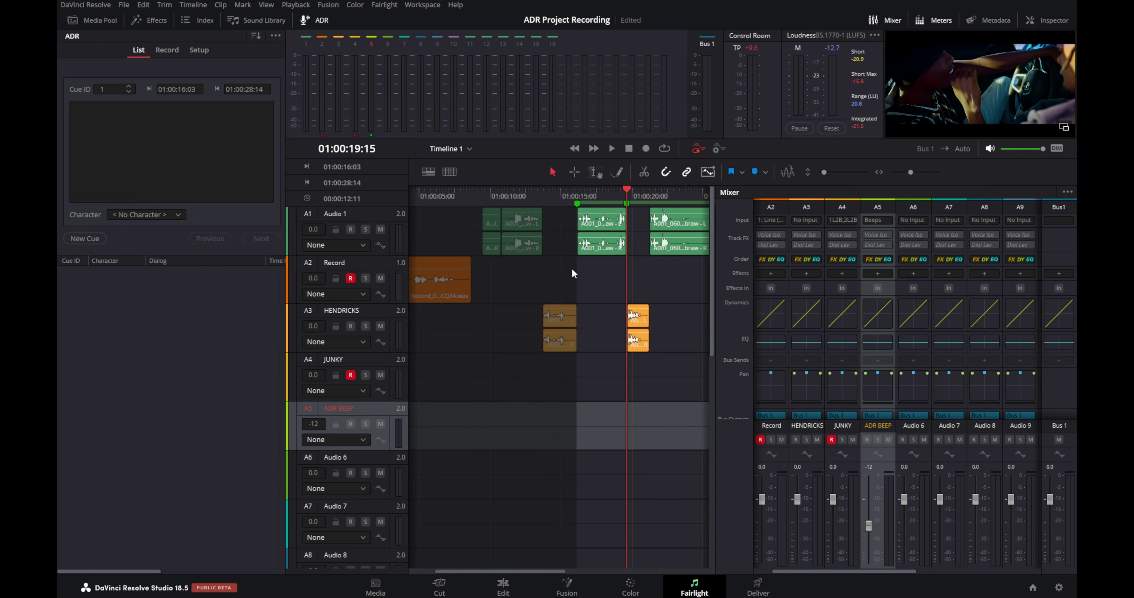
{"action": "key", "text": "o"}
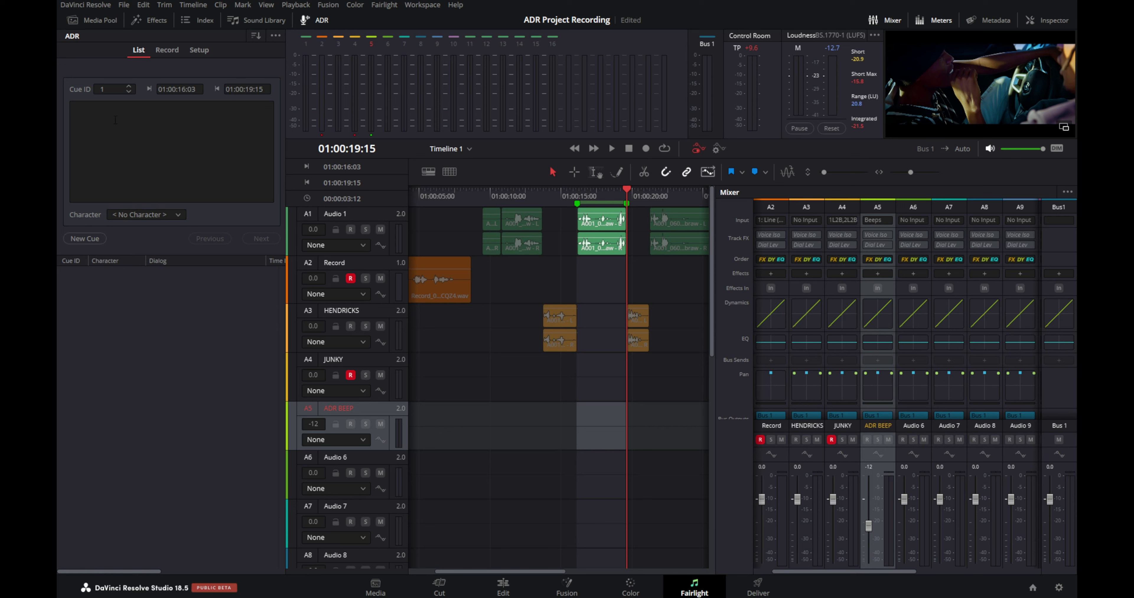
Assign the JUNKY character to the marked range, create a new cue from it and check its times
{"action": "left_click", "coordinate": [146, 214]}
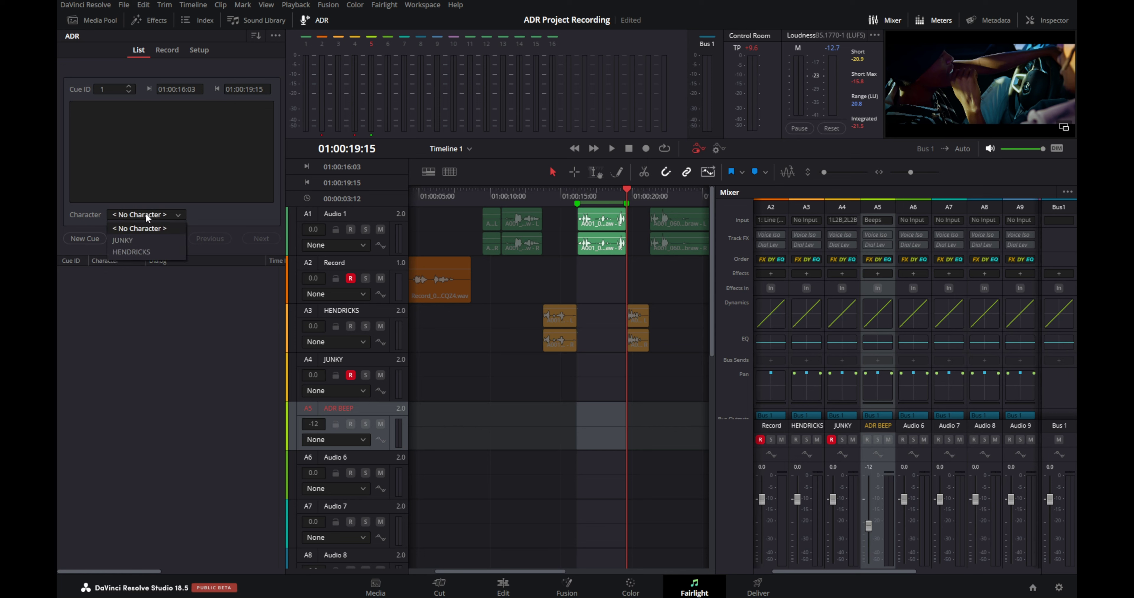
{"action": "left_click", "coordinate": [139, 243]}
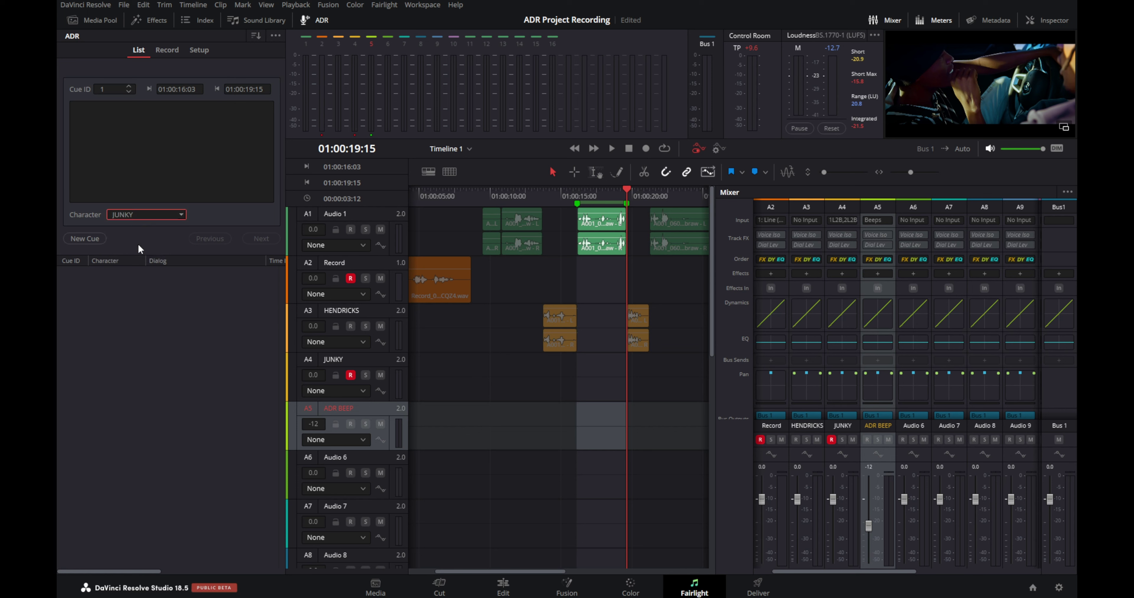
{"action": "left_click", "coordinate": [96, 242]}
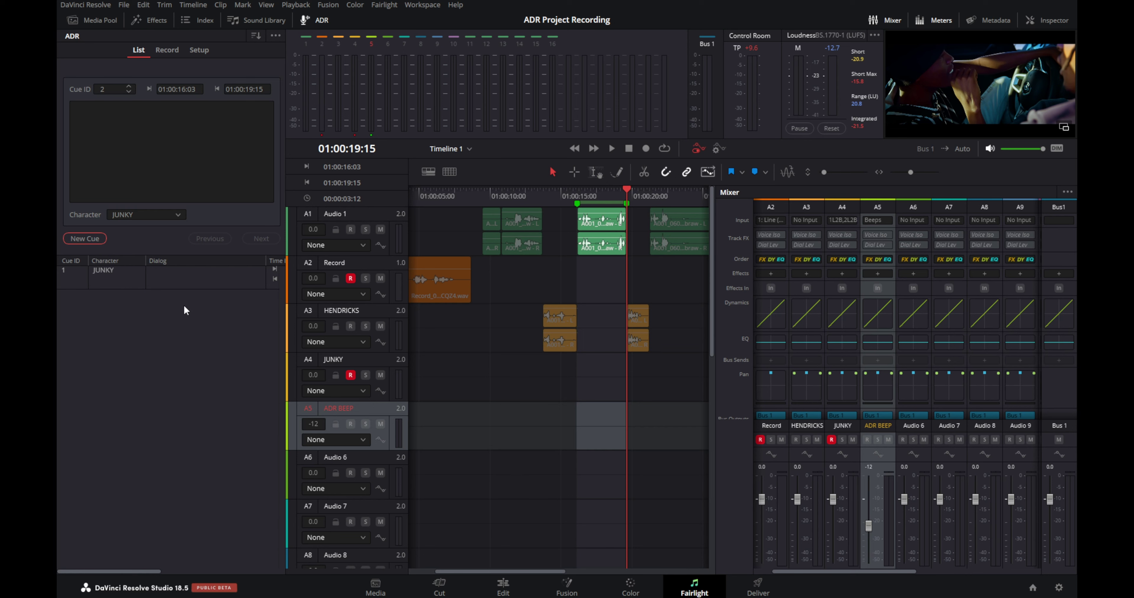
{"action": "scroll", "coordinate": [184, 304], "scroll_direction": "right", "scroll_amount": 3}
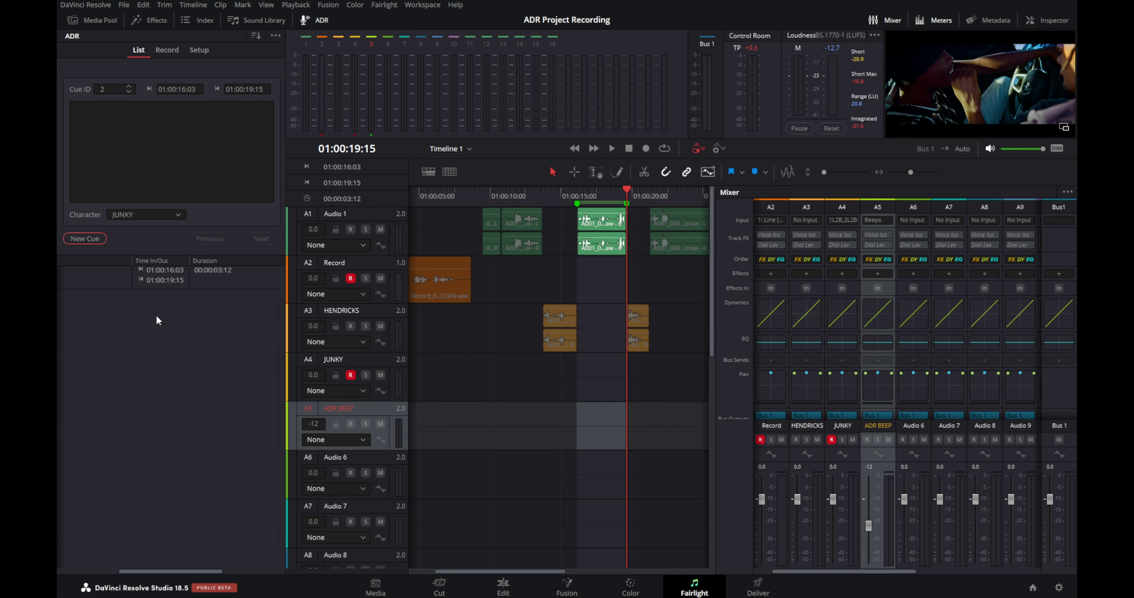
{"action": "scroll", "coordinate": [159, 320], "scroll_direction": "left", "scroll_amount": 3}
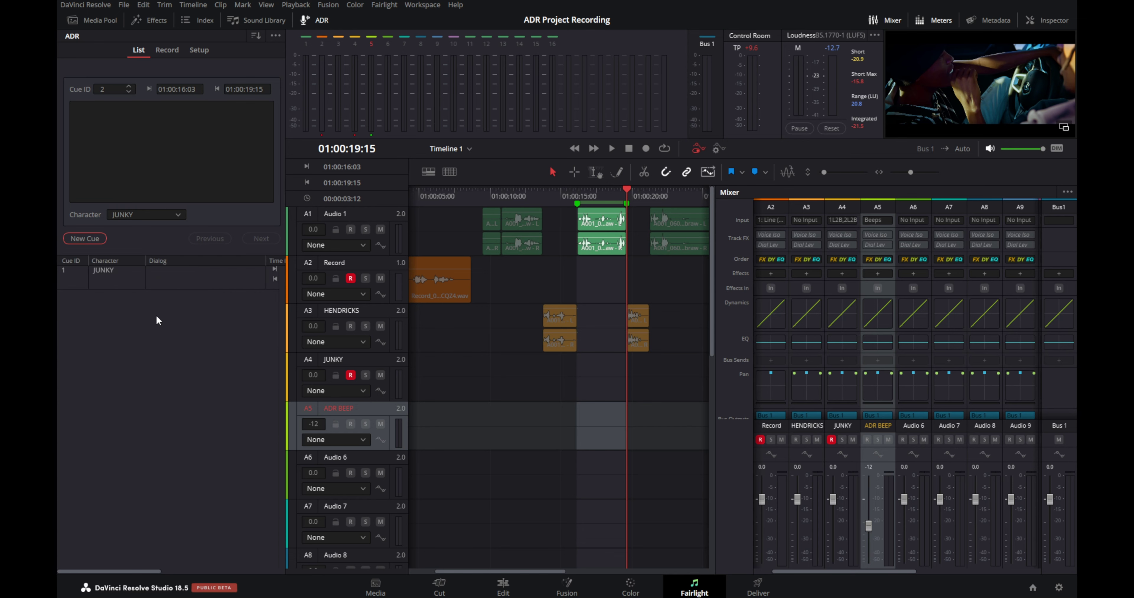
Enter the dialog "I need Someone to Spy for me at Hord Inc Studios, I Specifically!" for cue 1
{"action": "left_click", "coordinate": [105, 123]}
{"action": "type", "text": "I n"}
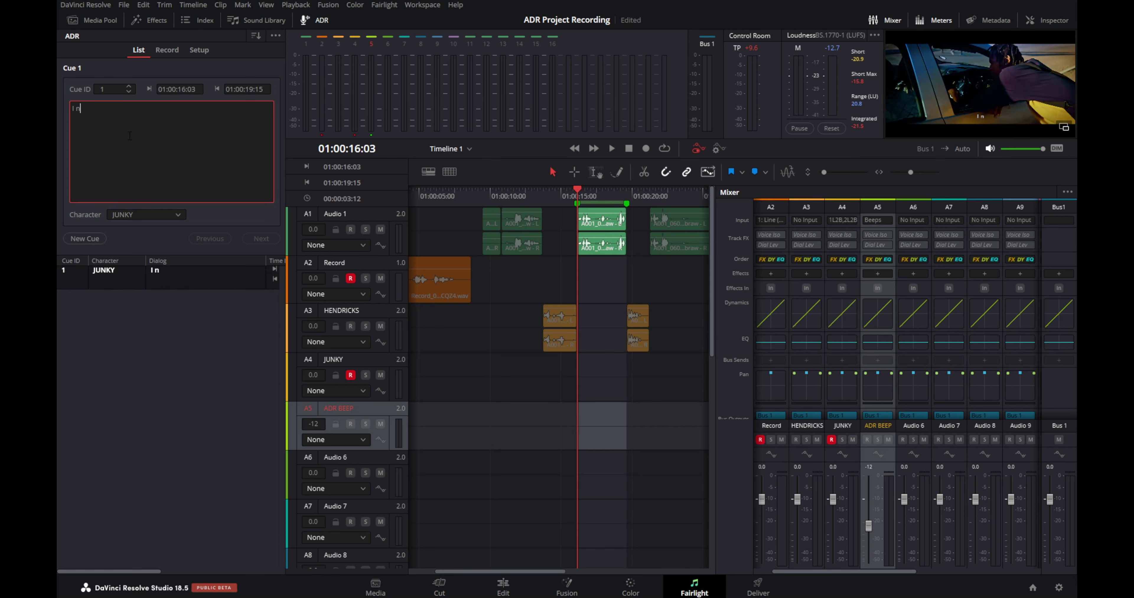
{"action": "type", "text": "eed Someone to Spy"}
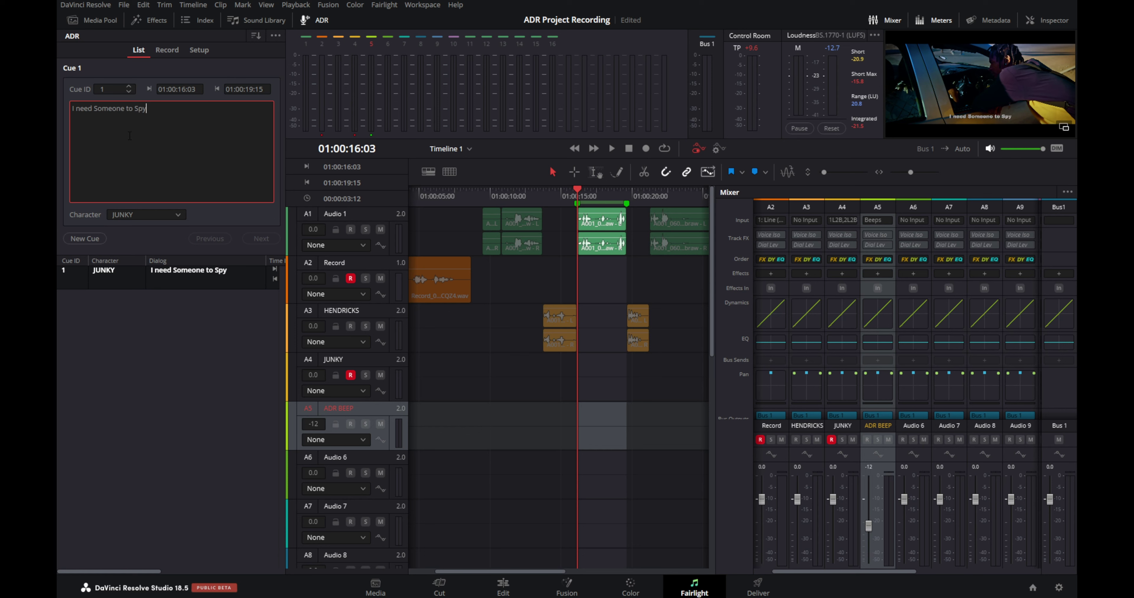
{"action": "type", "text": " for me at Hord Inc S"}
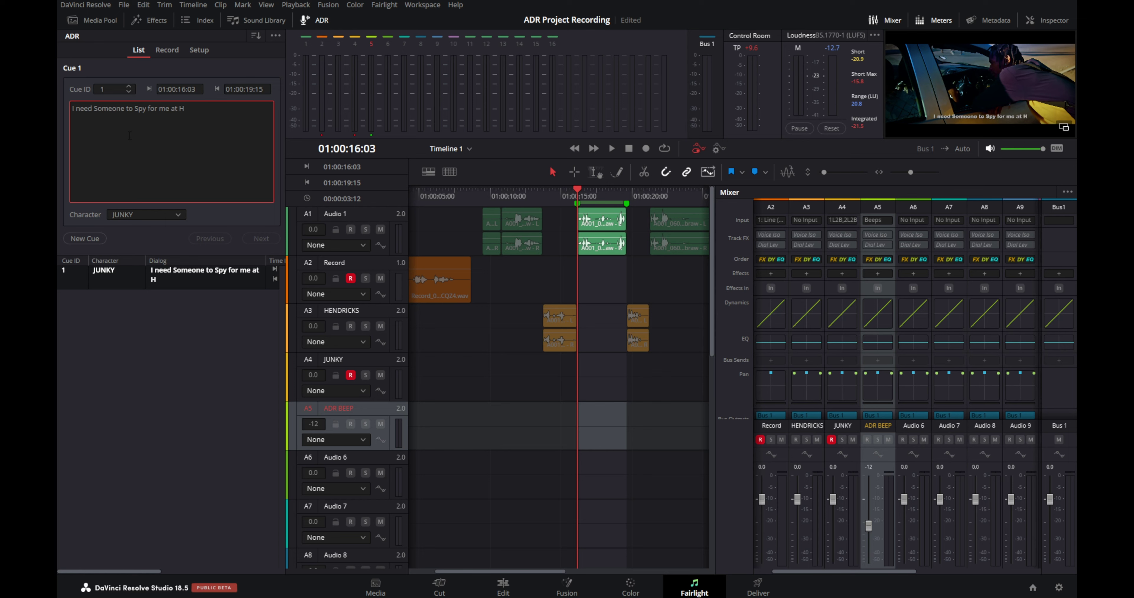
{"action": "type", "text": "tudios, I Specifically!"}
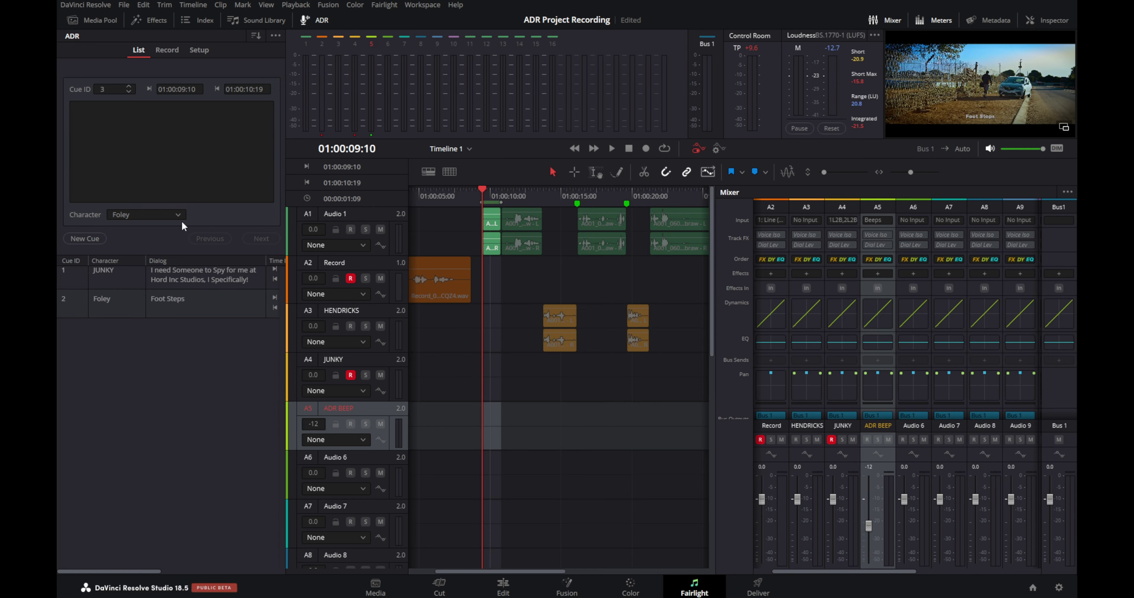
{"action": "left_click", "coordinate": [275, 36]}
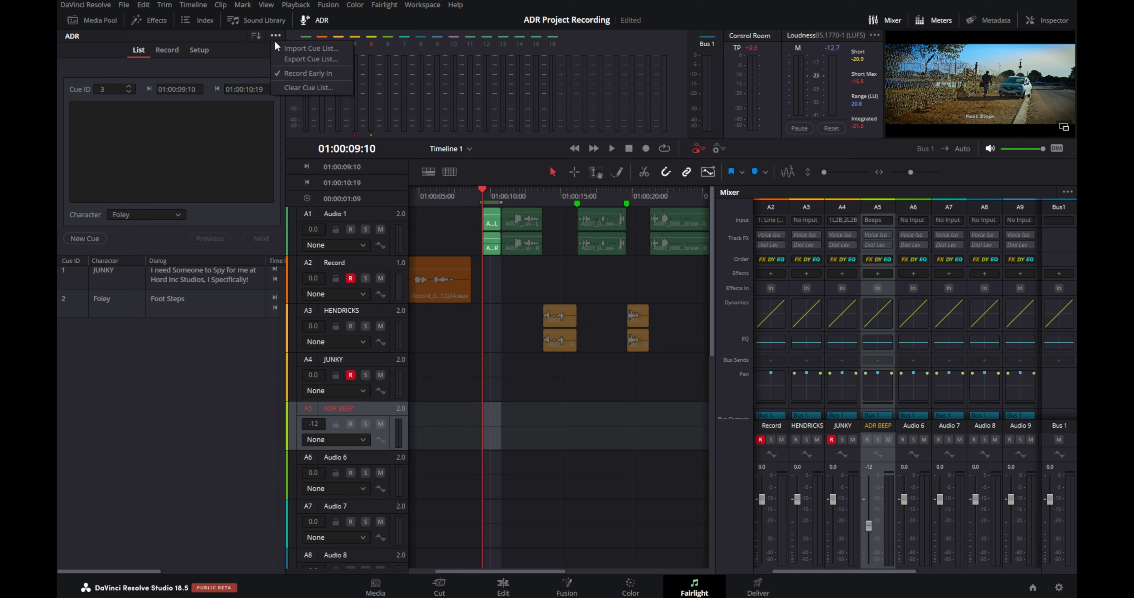
{"action": "left_click", "coordinate": [286, 59]}
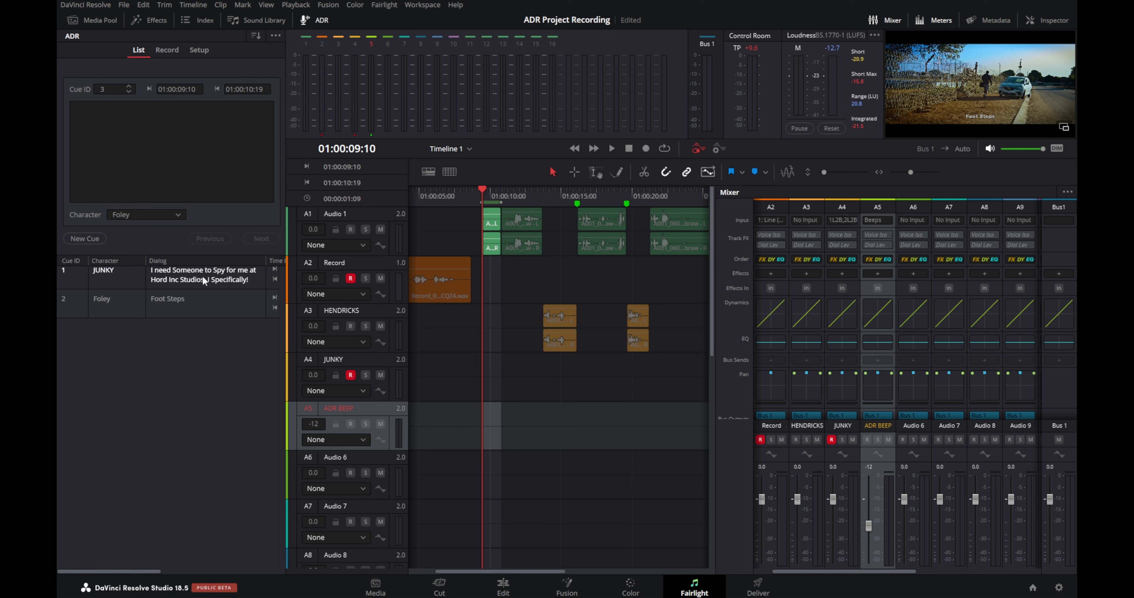
Select JUNKY's cue 1 for ADR recording and float the viewer as a separate window over the mixer
{"action": "left_click", "coordinate": [167, 50]}
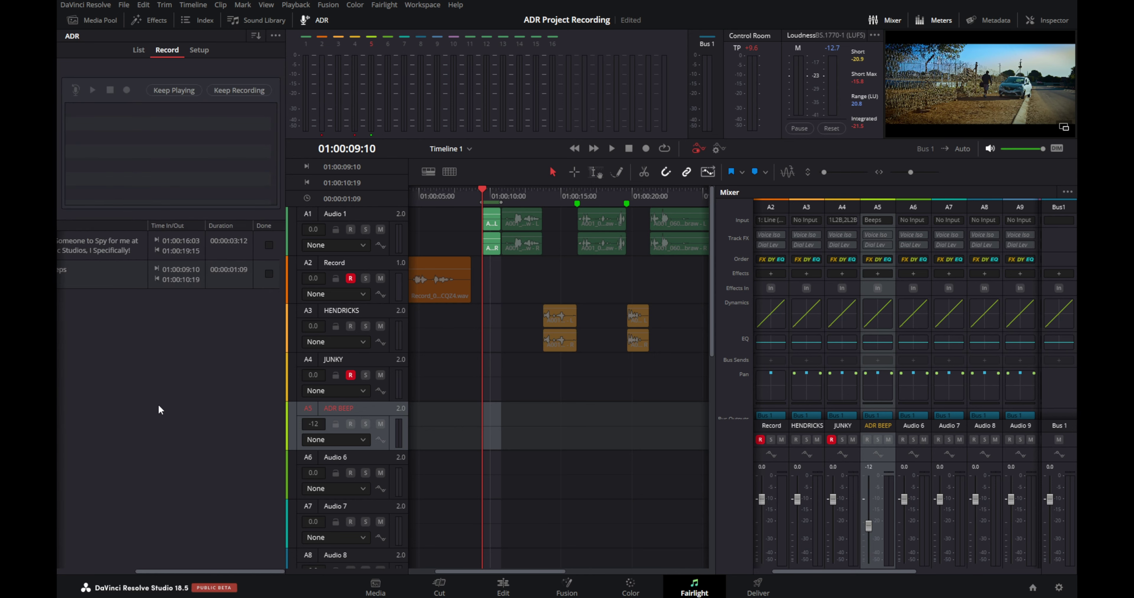
{"action": "left_click", "coordinate": [102, 244]}
{"action": "left_click", "coordinate": [1064, 127]}
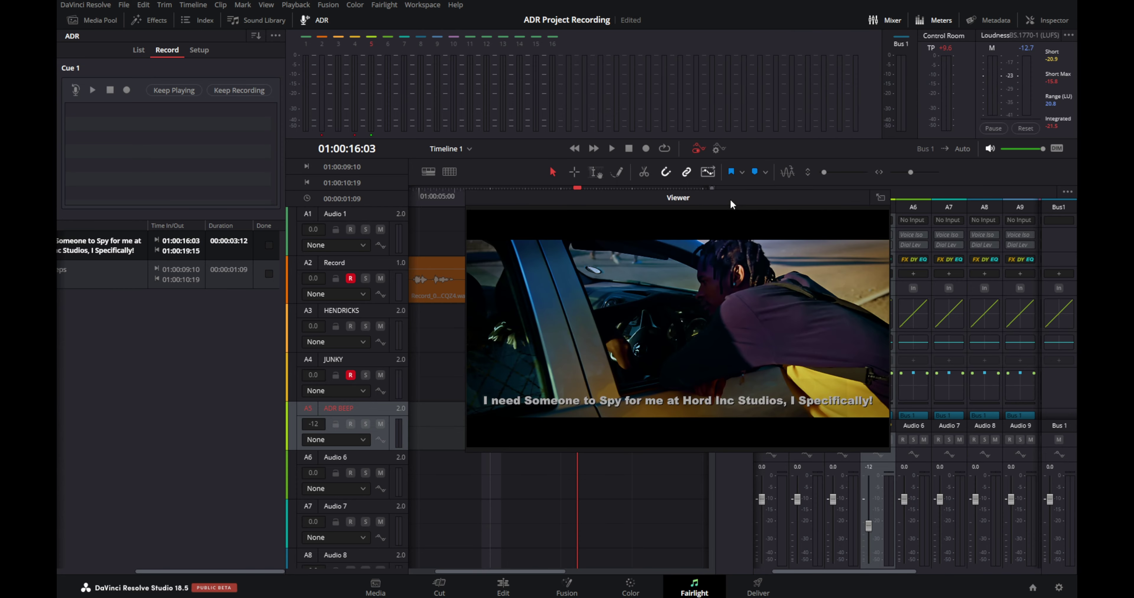
{"action": "left_click_drag", "start_coordinate": [730, 198], "coordinate": [838, 316]}
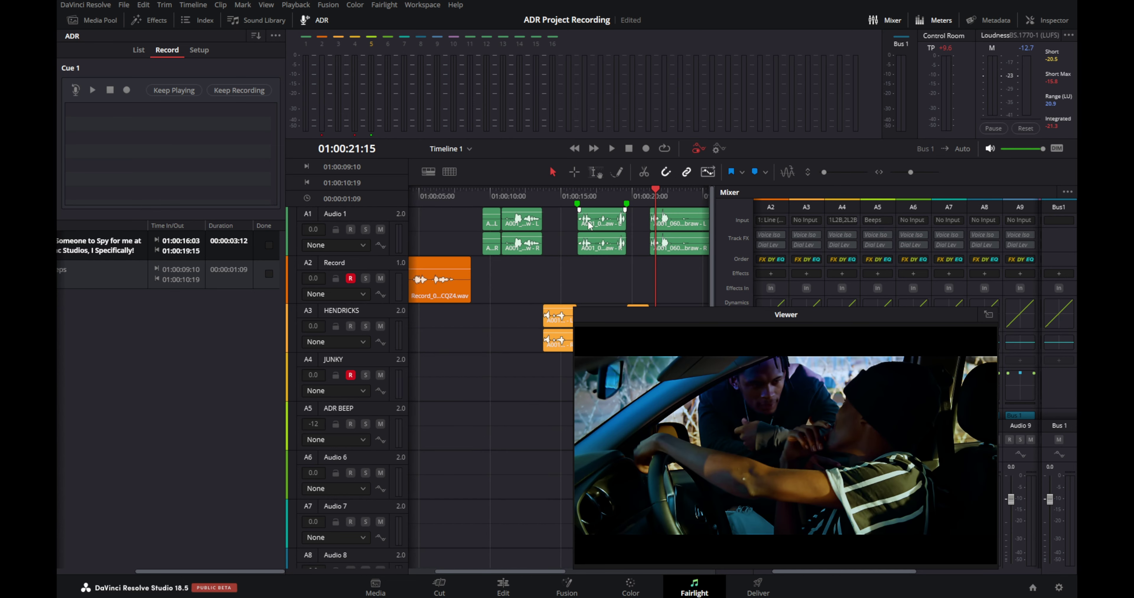
Disable the original Audio 1 clip between the two green markers and save the project
{"action": "left_click", "coordinate": [601, 250]}
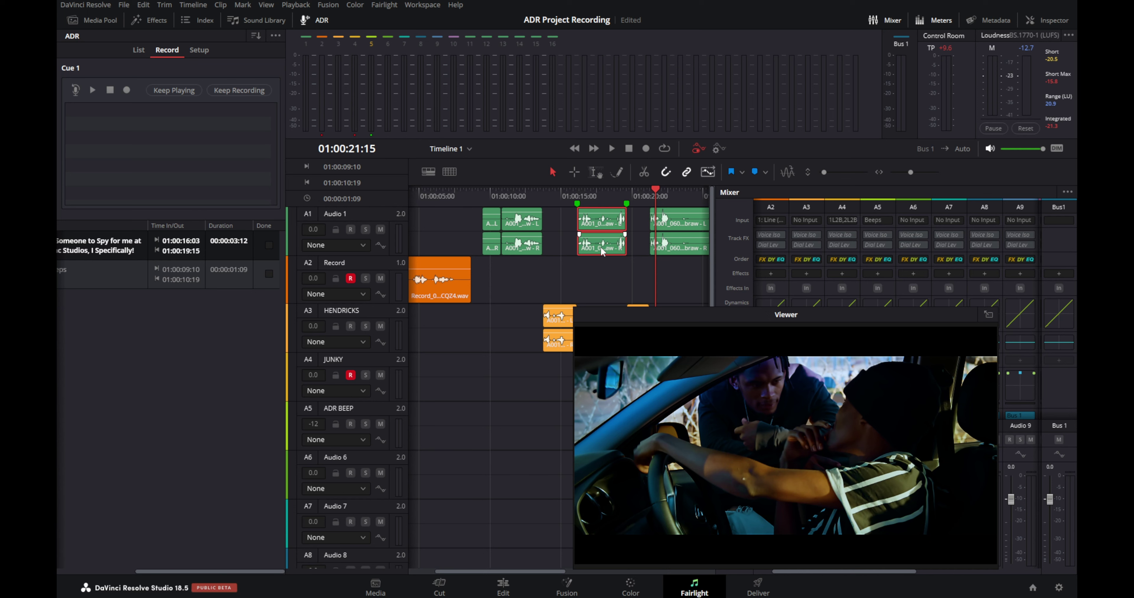
{"action": "key", "text": "d"}
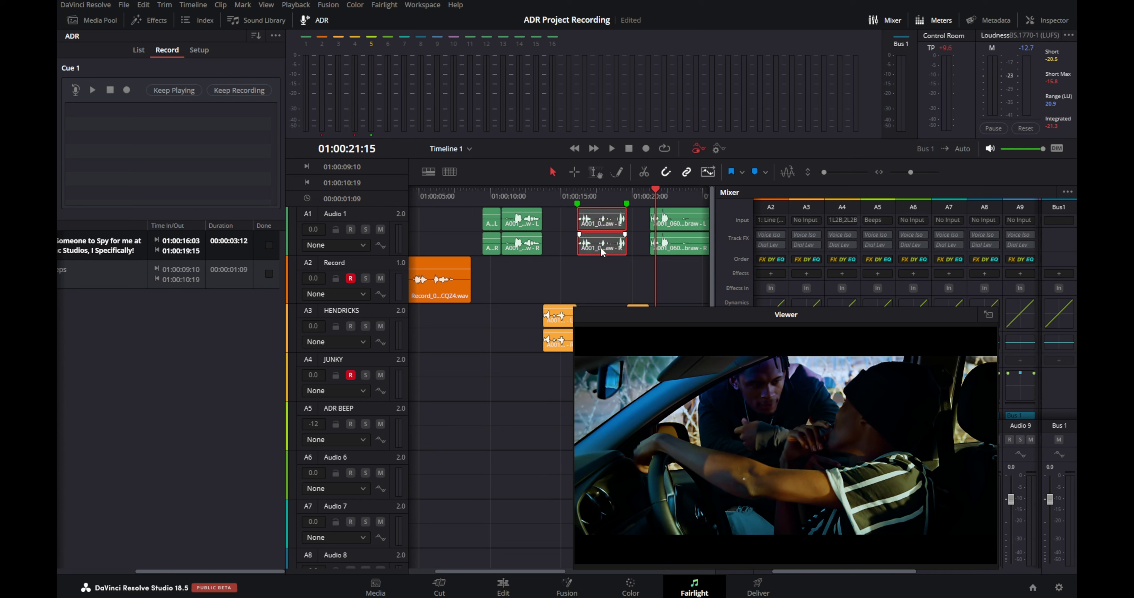
{"action": "key", "text": "ctrl+s"}
Rehearse cue 1 and move the floating viewer up over the meters, clear of the mixer faders
{"action": "left_click", "coordinate": [76, 90]}
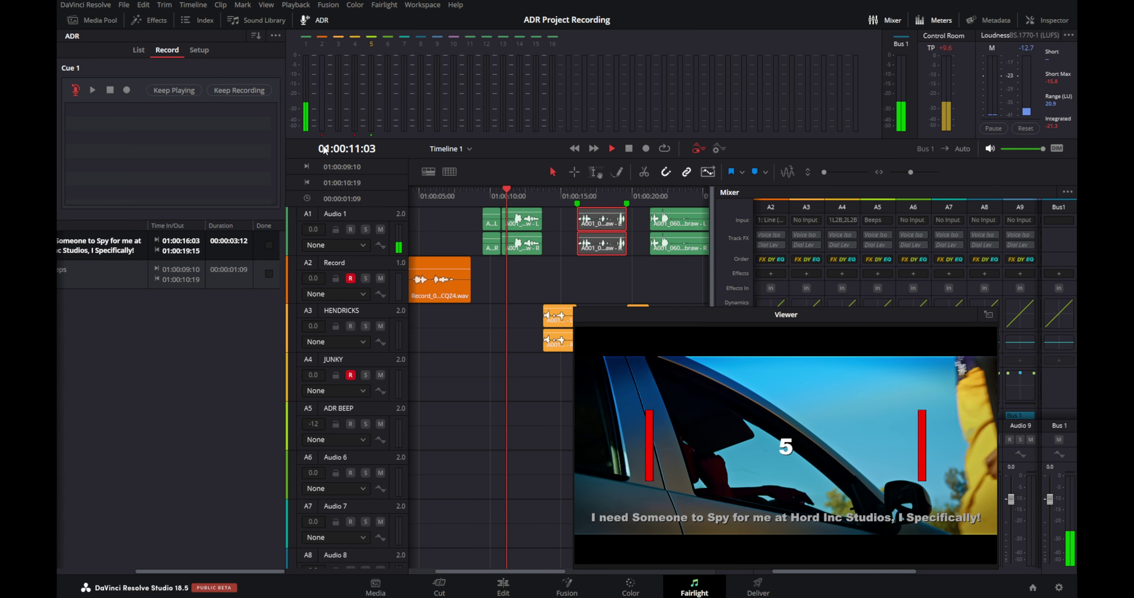
{"action": "left_click_drag", "start_coordinate": [780, 314], "coordinate": [808, 300]}
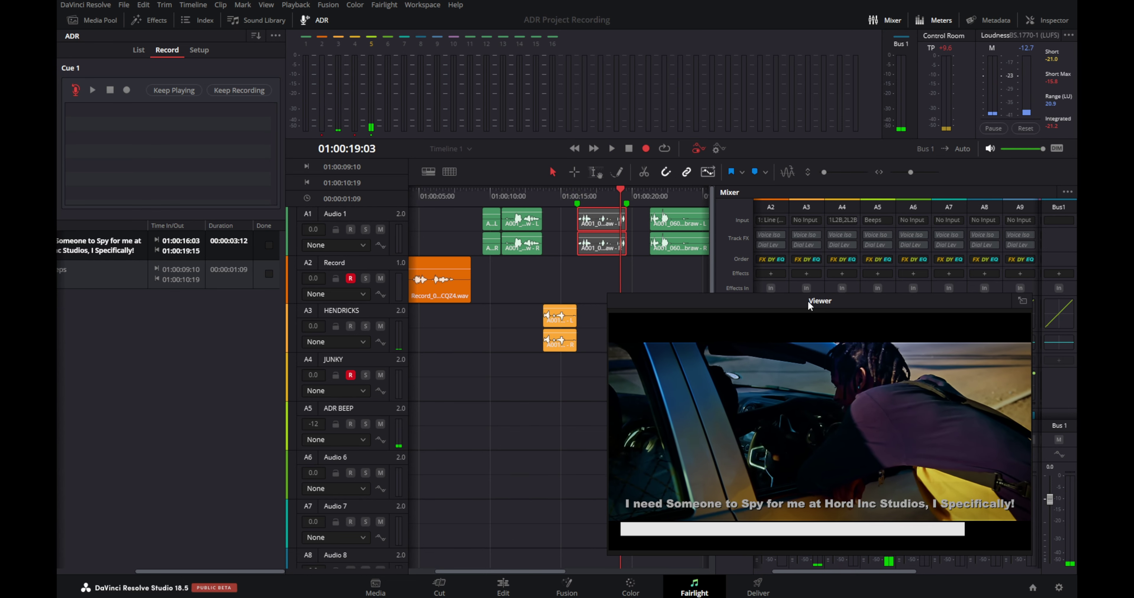
{"action": "left_click_drag", "start_coordinate": [808, 300], "coordinate": [707, 19]}
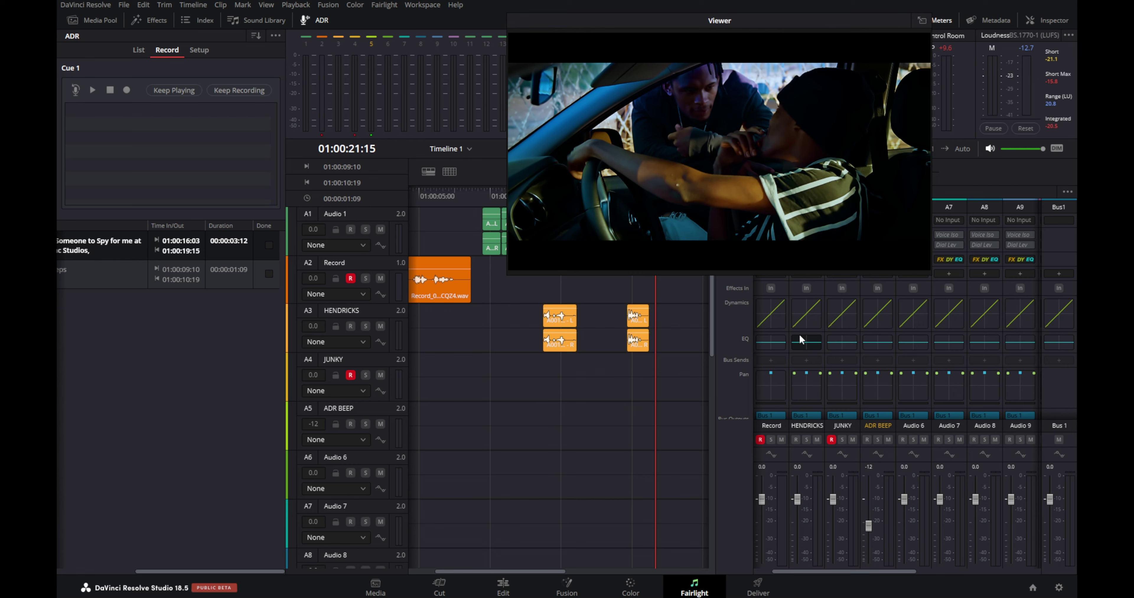
Record four takes of cue 1 and rate them, giving take 1 one star, take 3 four stars and take 4 five stars
{"action": "left_click", "coordinate": [127, 90]}
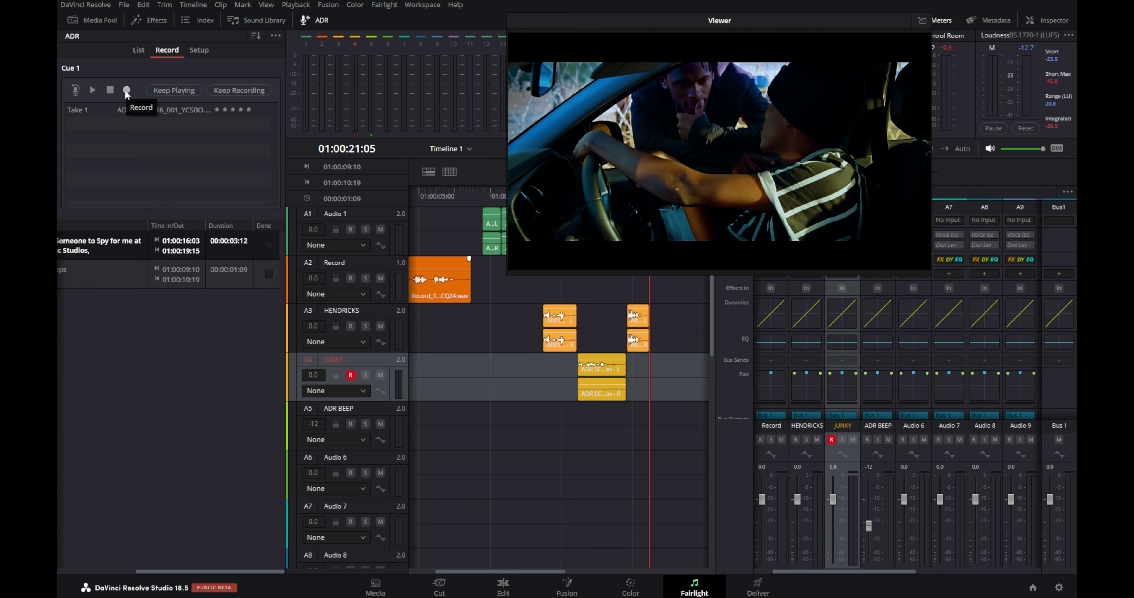
{"action": "left_click", "coordinate": [216, 111]}
{"action": "left_click", "coordinate": [126, 90]}
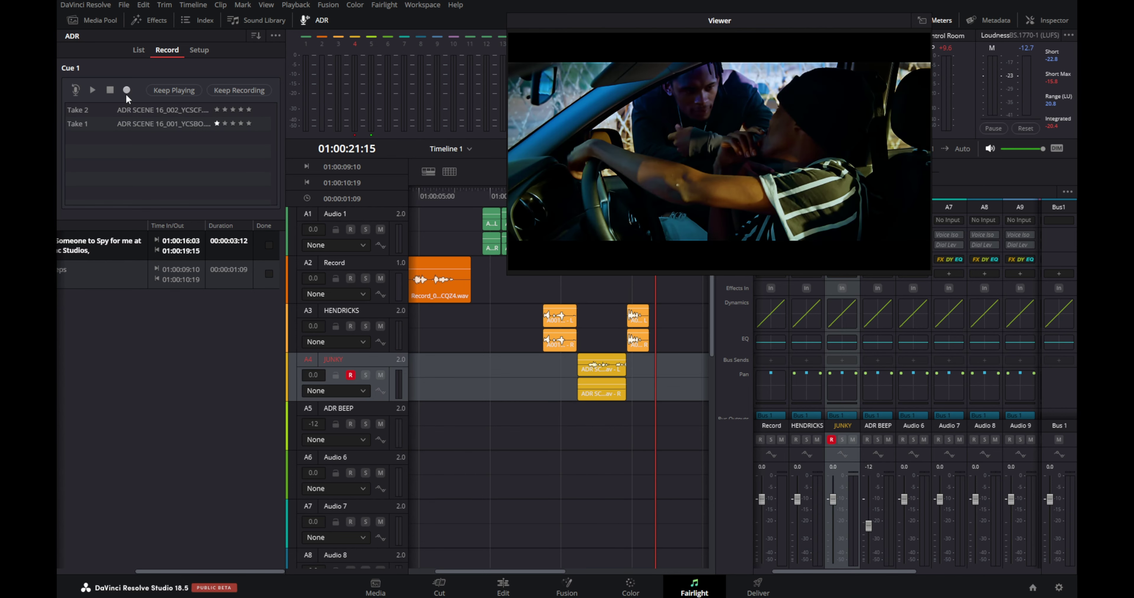
{"action": "left_click", "coordinate": [127, 90]}
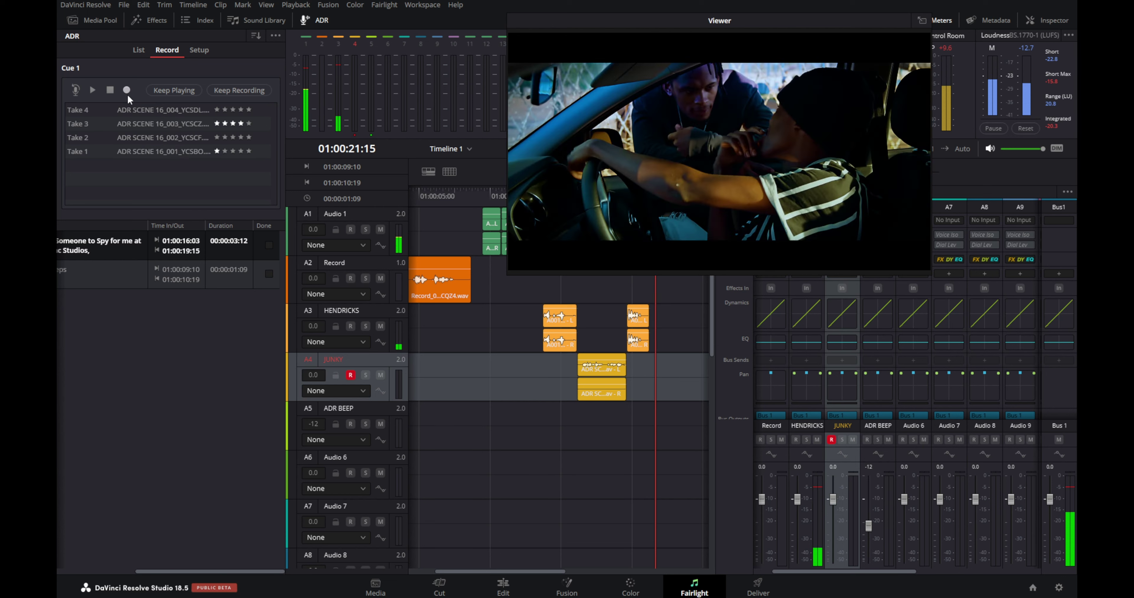
{"action": "left_click", "coordinate": [248, 110]}
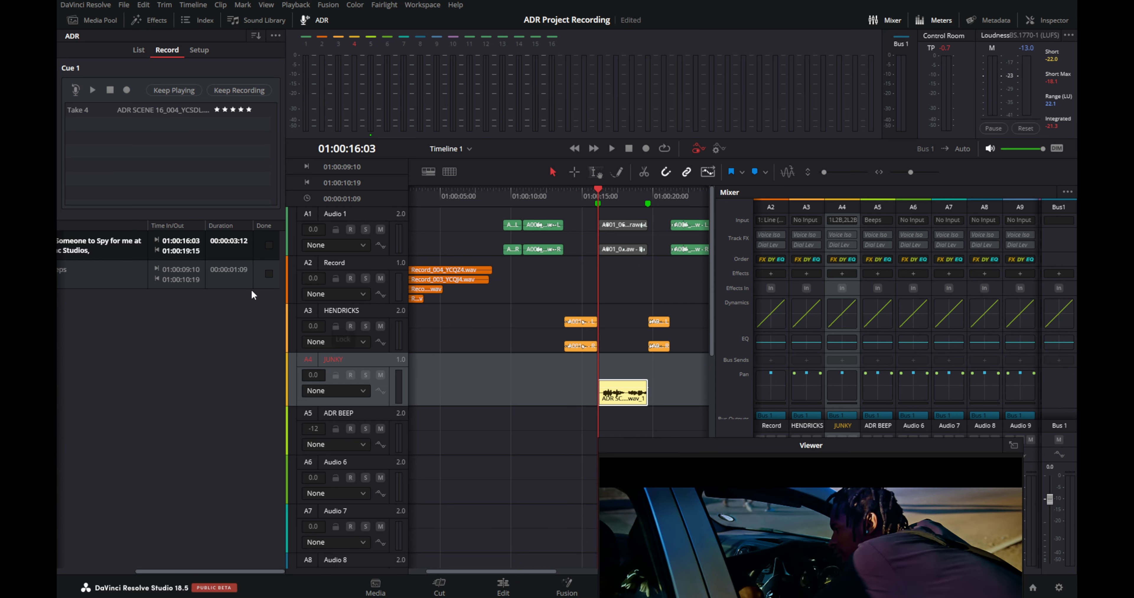
Mark cue 1 as done and hide the cues marked as done from the ADR list
{"action": "left_click", "coordinate": [267, 246]}
{"action": "left_click", "coordinate": [252, 36]}
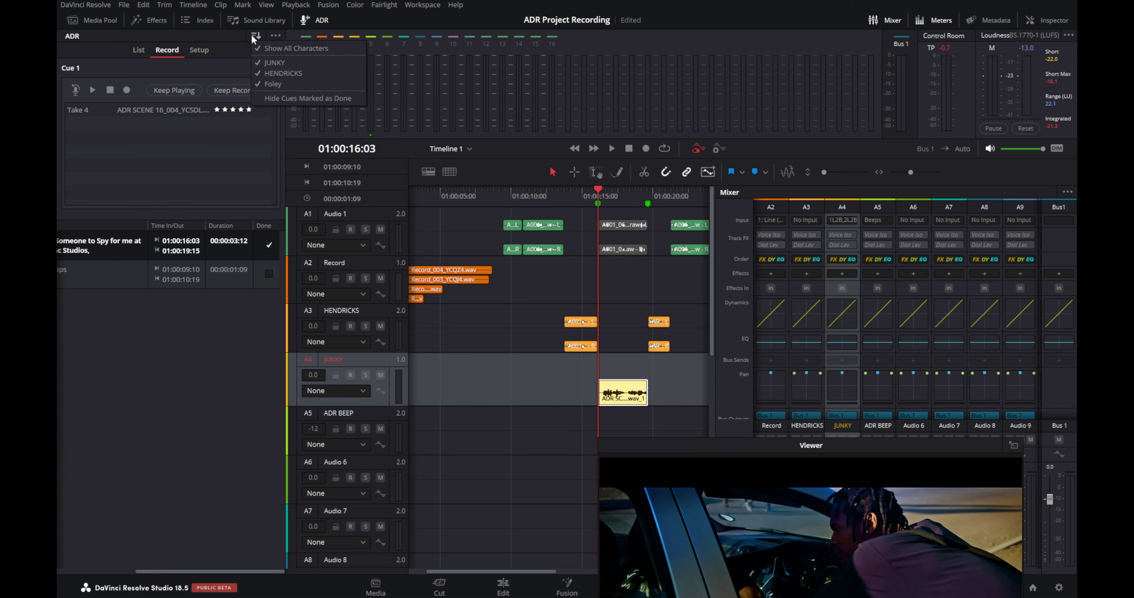
{"action": "left_click", "coordinate": [278, 99]}
Examine the System Generator patch sources Osc, Noise, Beeps and Timecode
{"action": "left_click", "coordinate": [353, 101]}
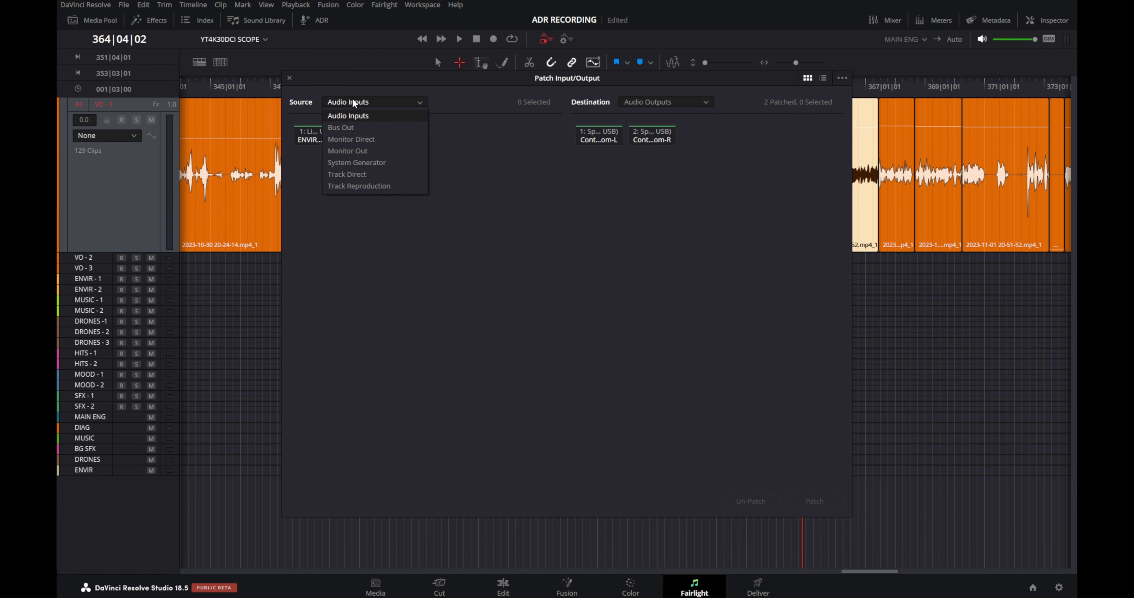
{"action": "left_click", "coordinate": [367, 163]}
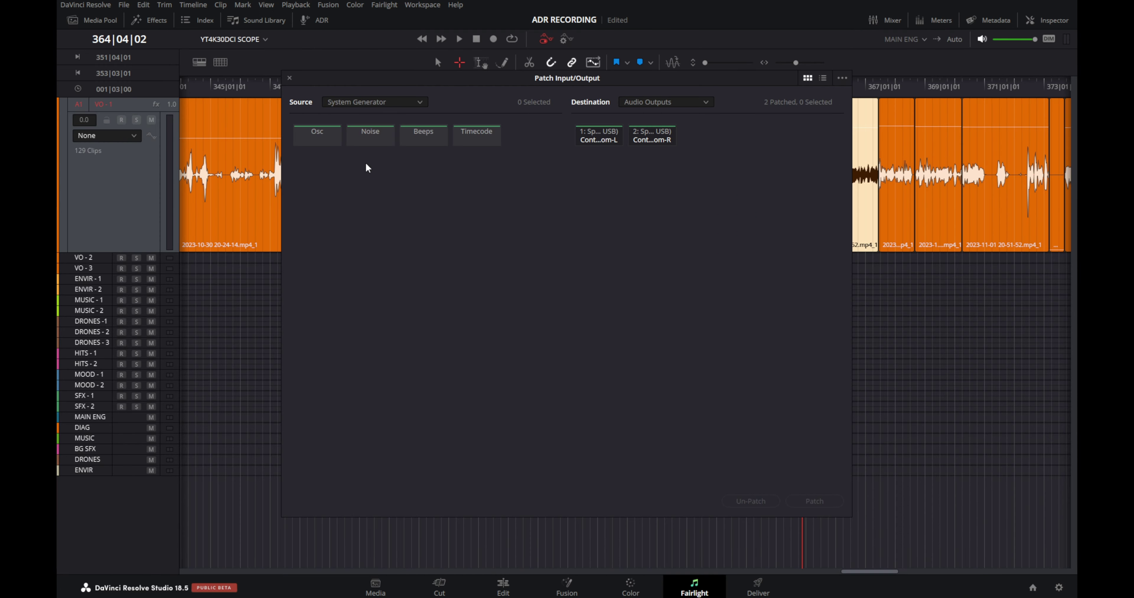
{"action": "left_click", "coordinate": [320, 142]}
{"action": "left_click", "coordinate": [382, 138]}
{"action": "left_click", "coordinate": [412, 140]}
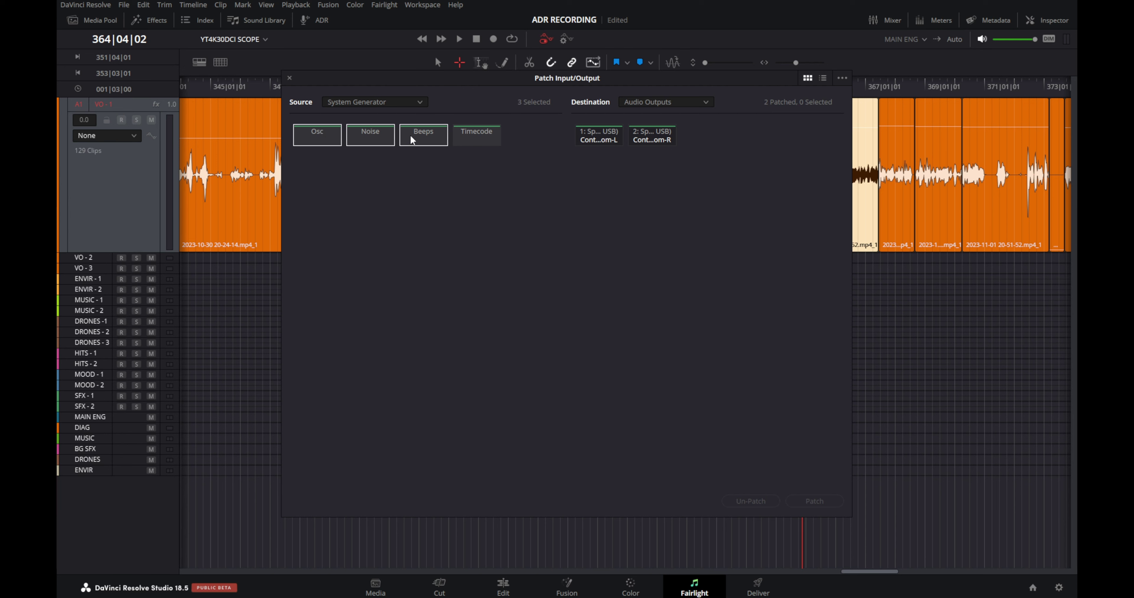
{"action": "left_click", "coordinate": [492, 135]}
{"action": "left_click", "coordinate": [491, 137]}
{"action": "left_click", "coordinate": [409, 142]}
{"action": "left_click", "coordinate": [362, 144]}
{"action": "left_click", "coordinate": [318, 137]}
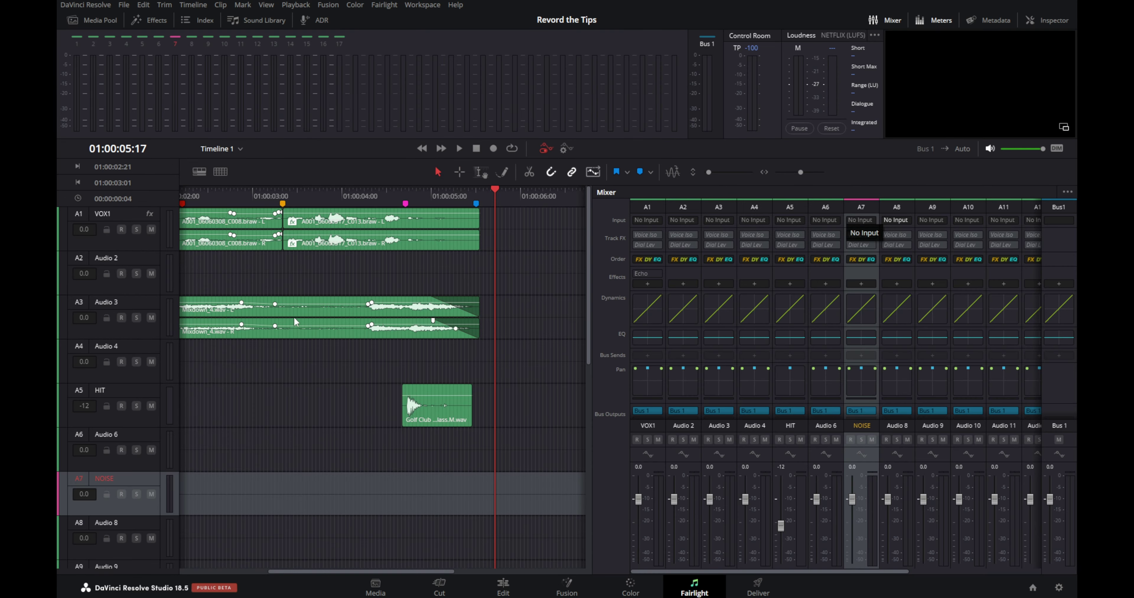
Patch the System Generator's Noise source to the NOISE track's left and right inputs
{"action": "left_click", "coordinate": [378, 6]}
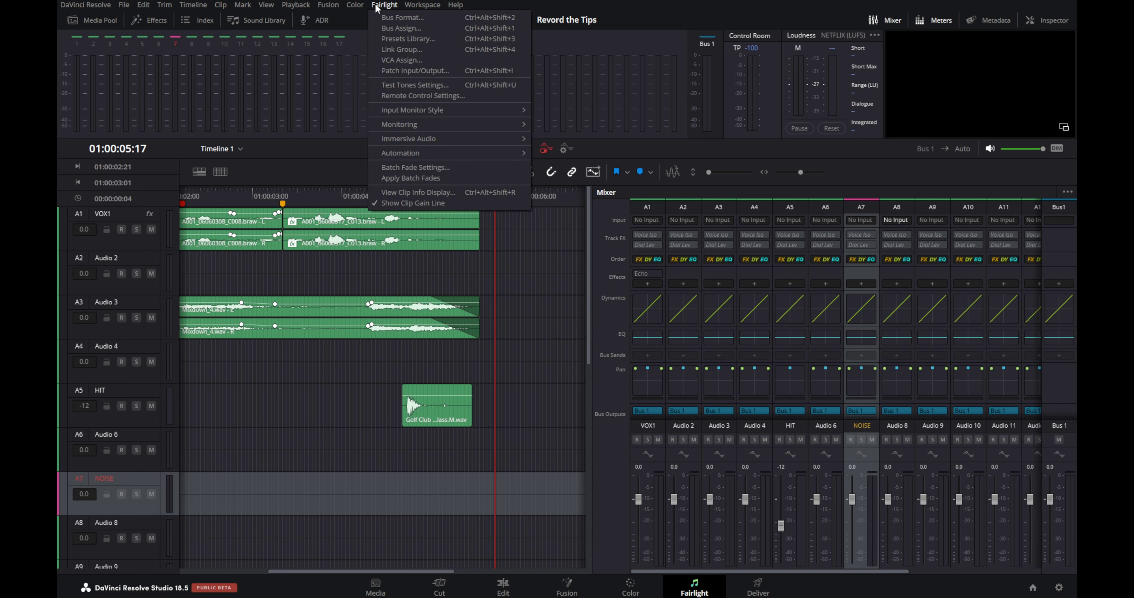
{"action": "left_click", "coordinate": [432, 71]}
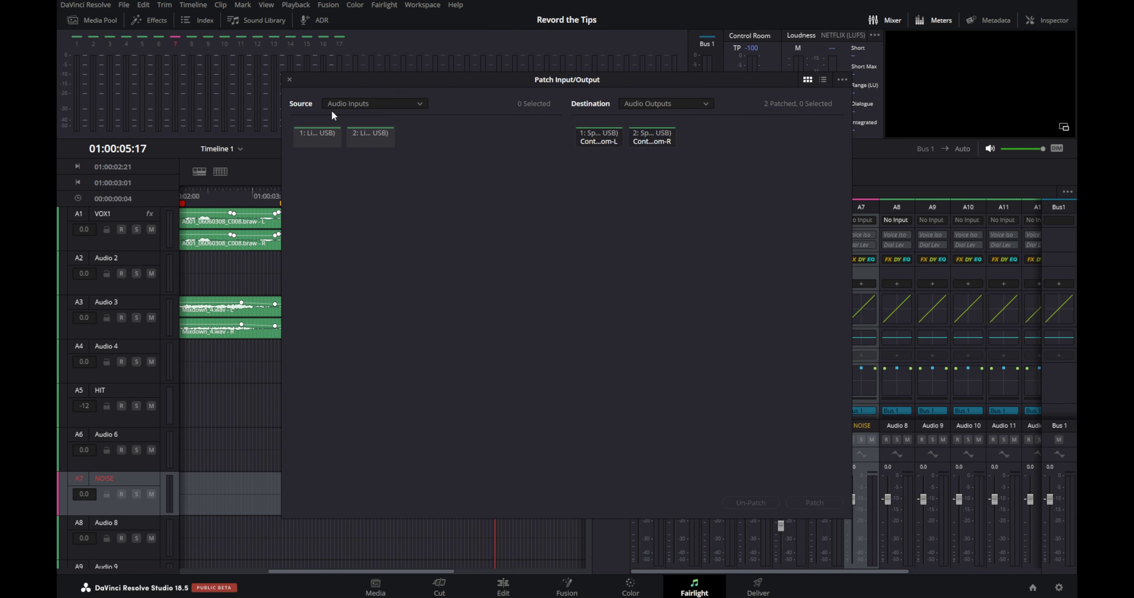
{"action": "left_click", "coordinate": [359, 104]}
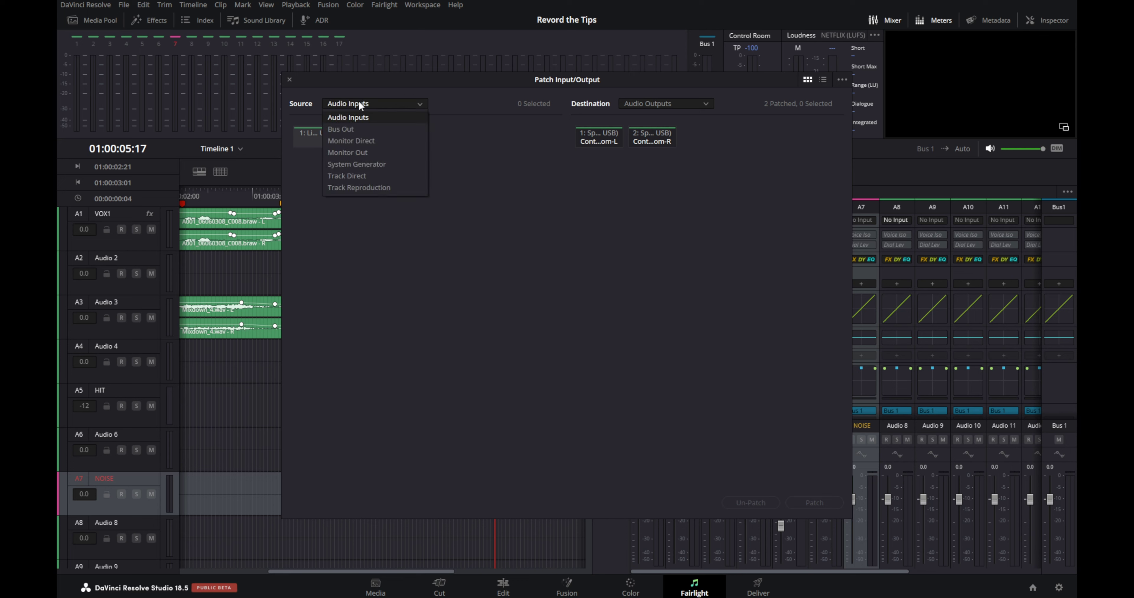
{"action": "left_click", "coordinate": [364, 165]}
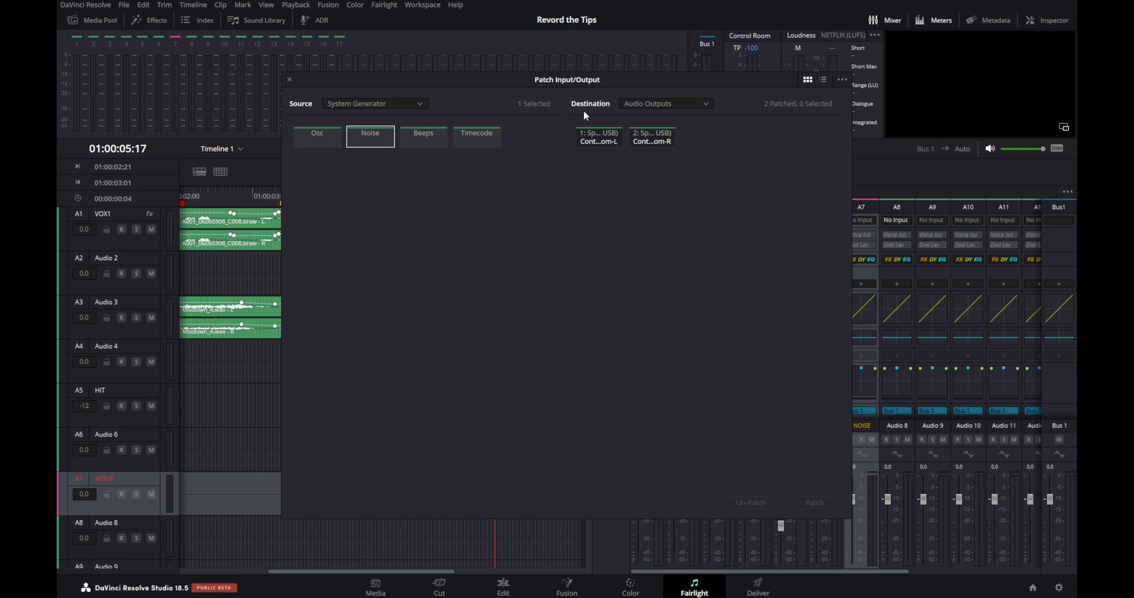
{"action": "left_click", "coordinate": [659, 103]}
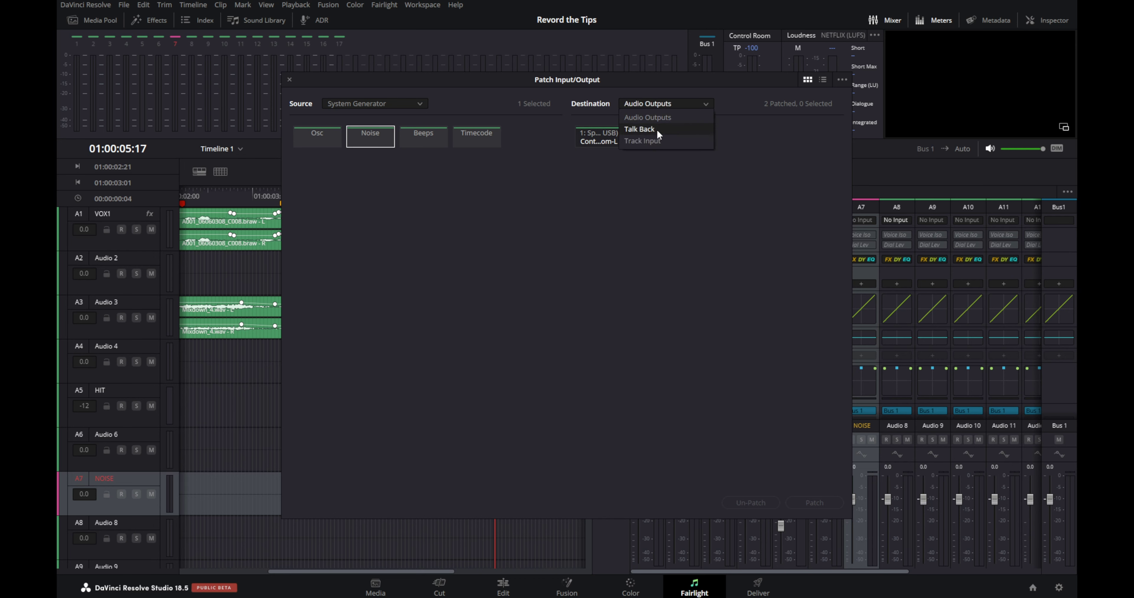
{"action": "left_click", "coordinate": [657, 140]}
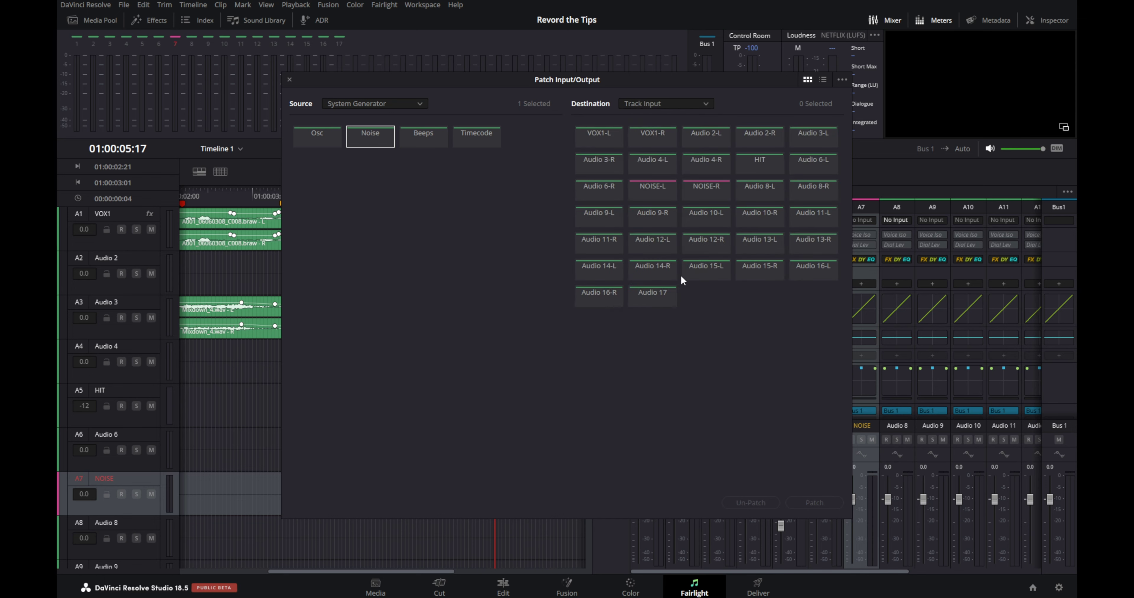
{"action": "left_click", "coordinate": [655, 198]}
{"action": "left_click", "coordinate": [819, 504]}
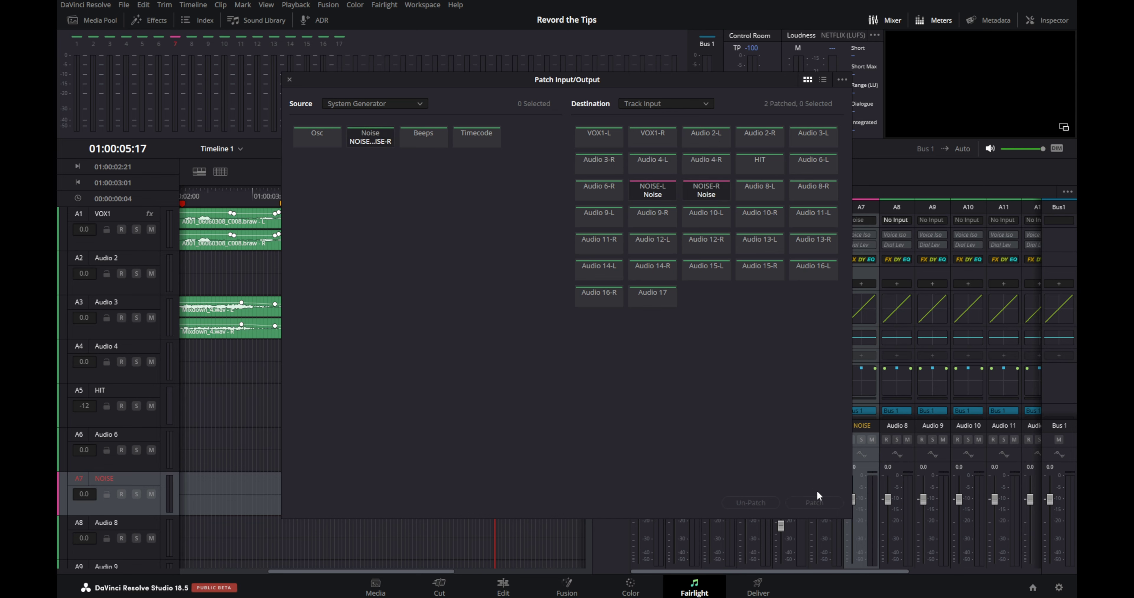
{"action": "left_click", "coordinate": [291, 79]}
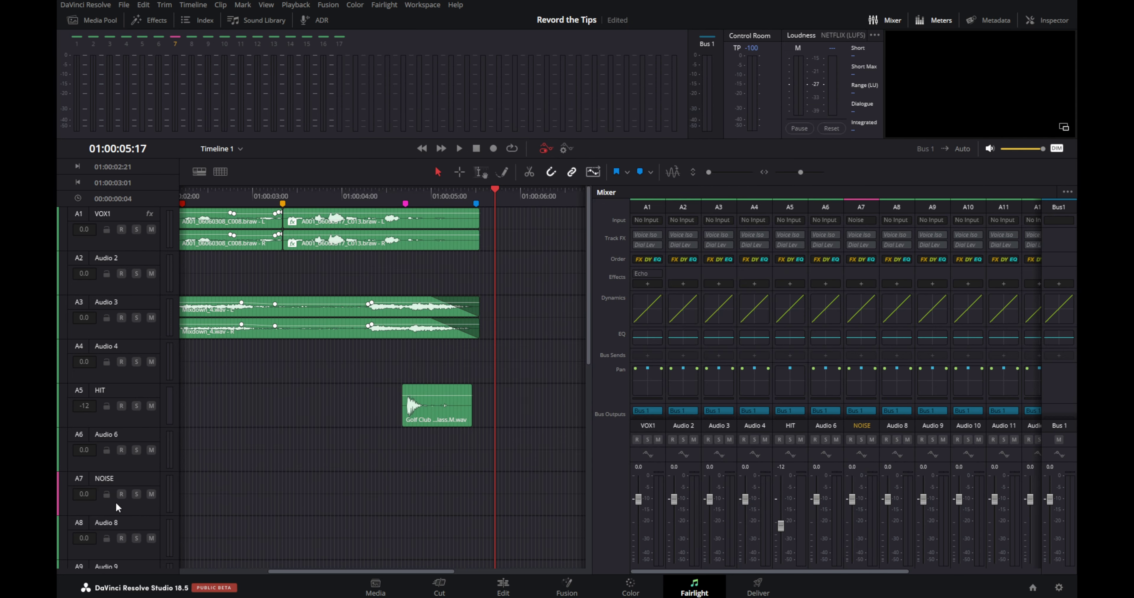
Turn on the test tones and arm the NOISE track for recording
{"action": "left_click", "coordinate": [120, 495]}
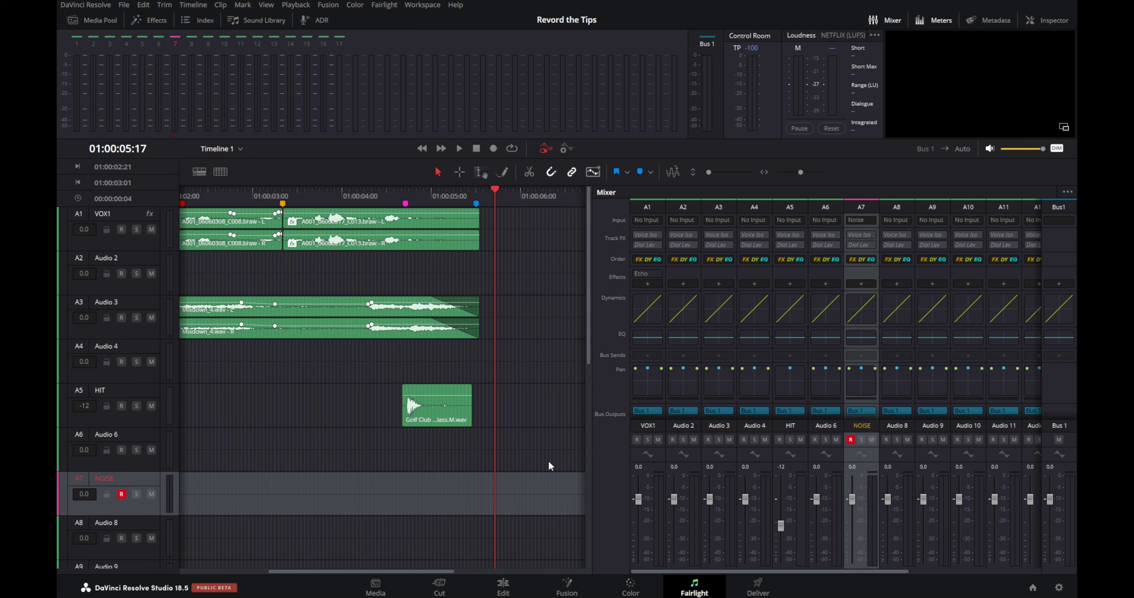
{"action": "left_click", "coordinate": [121, 494]}
{"action": "left_click", "coordinate": [384, 5]}
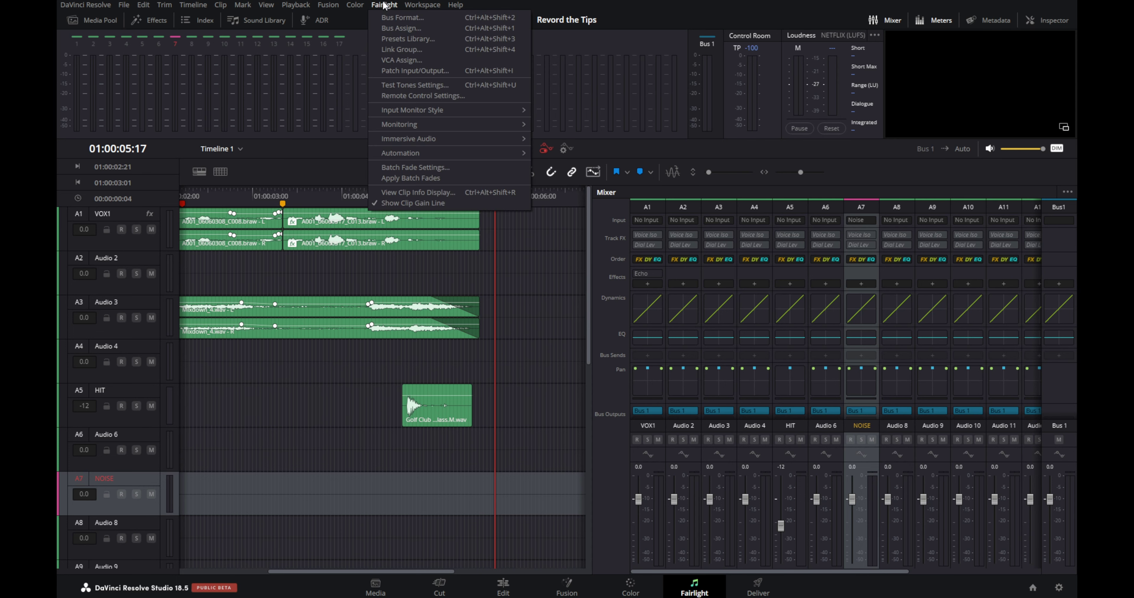
{"action": "left_click", "coordinate": [413, 87]}
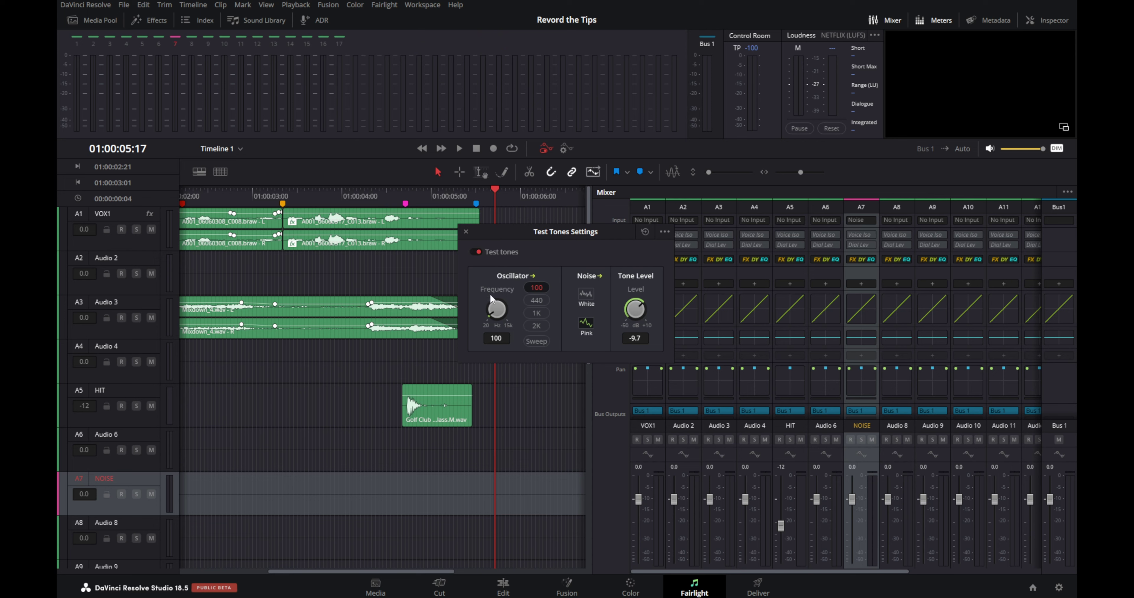
{"action": "left_click", "coordinate": [475, 252]}
{"action": "left_click", "coordinate": [466, 232]}
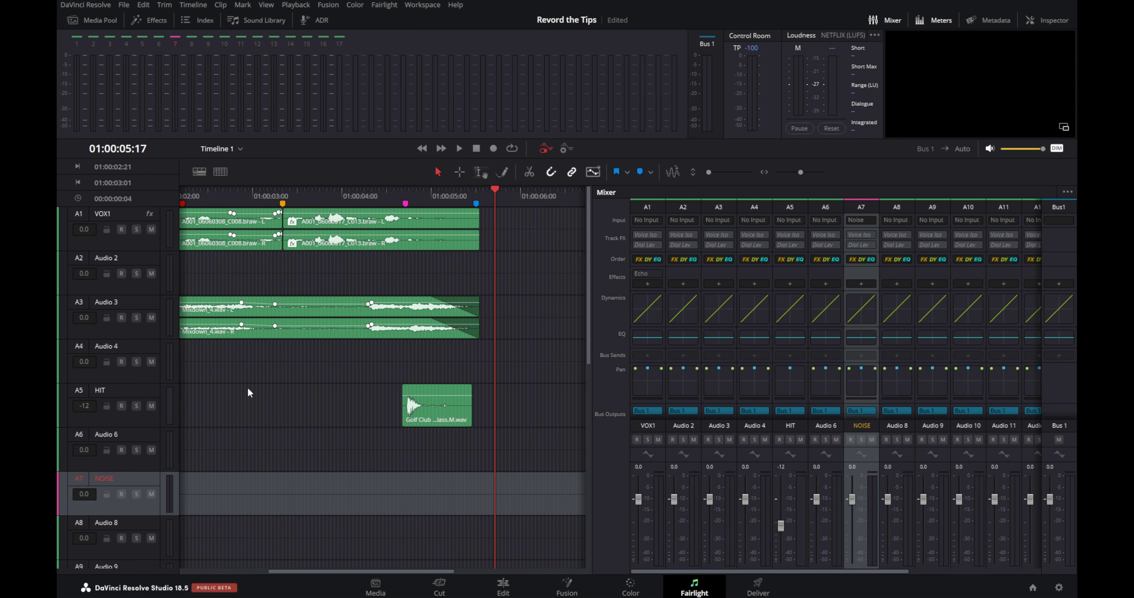
{"action": "left_click", "coordinate": [122, 495]}
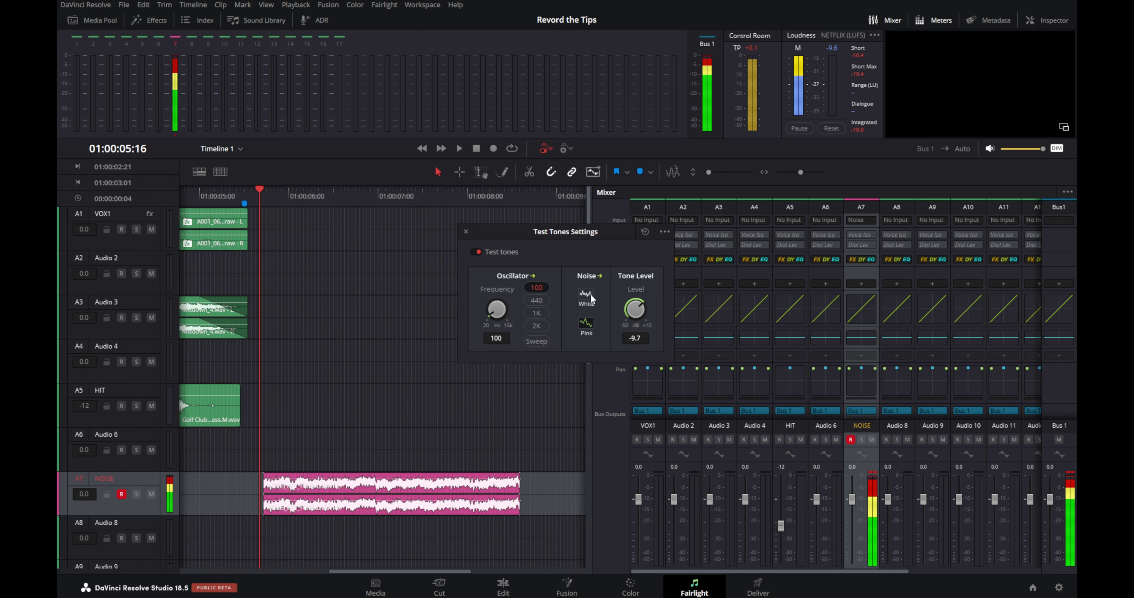
Try the White noise type and adjust the test tone level, ending at -11 dB
{"action": "left_click", "coordinate": [591, 298]}
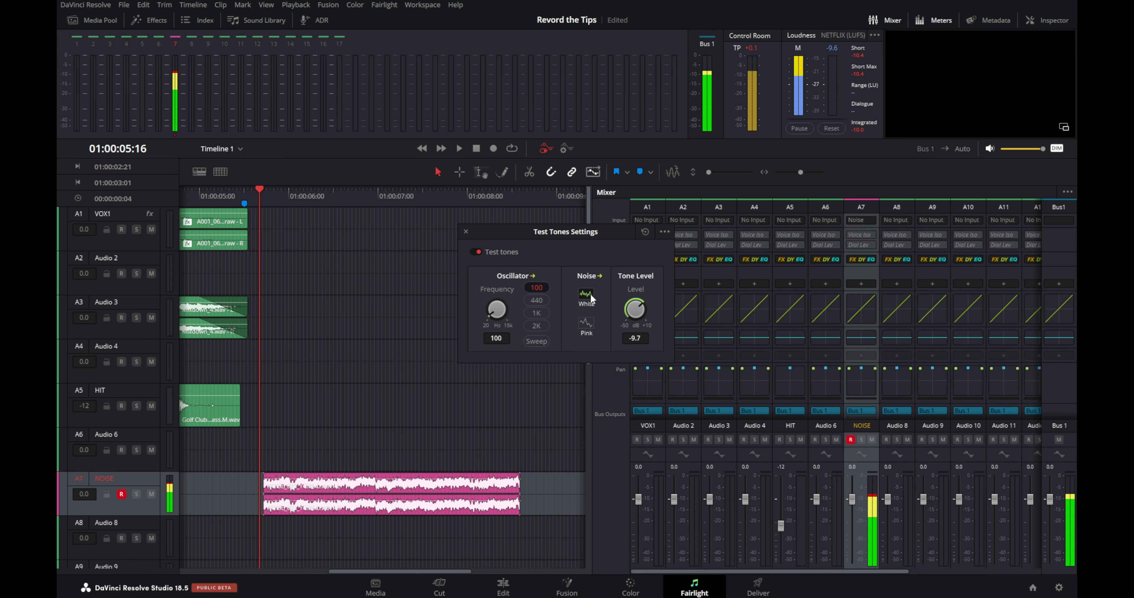
{"action": "left_click_drag", "start_coordinate": [636, 309], "coordinate": [557, 329]}
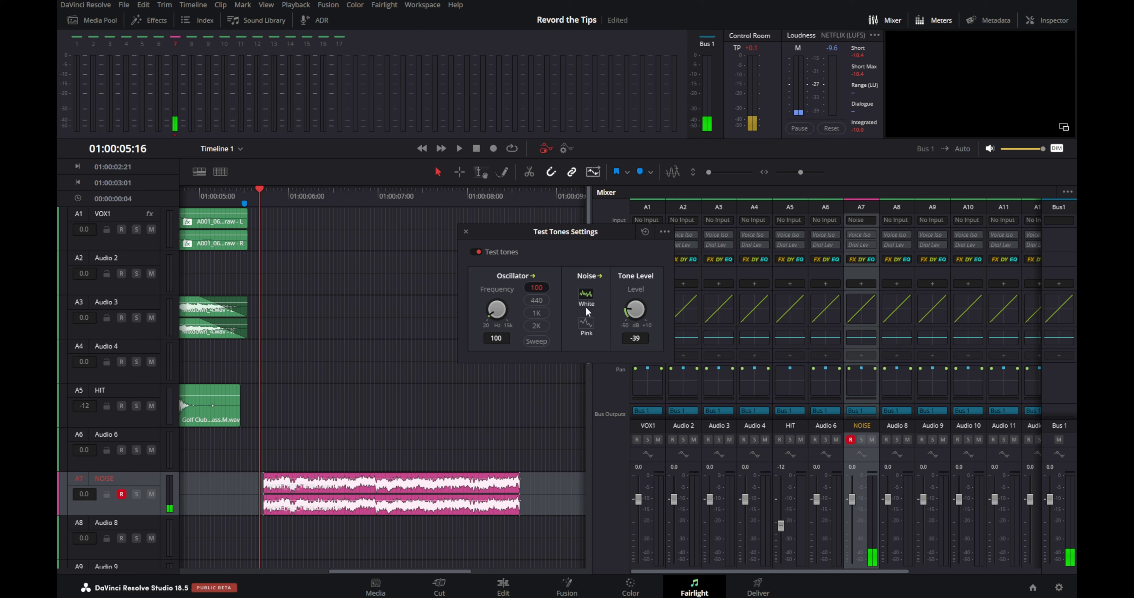
{"action": "left_click_drag", "start_coordinate": [632, 313], "coordinate": [653, 301]}
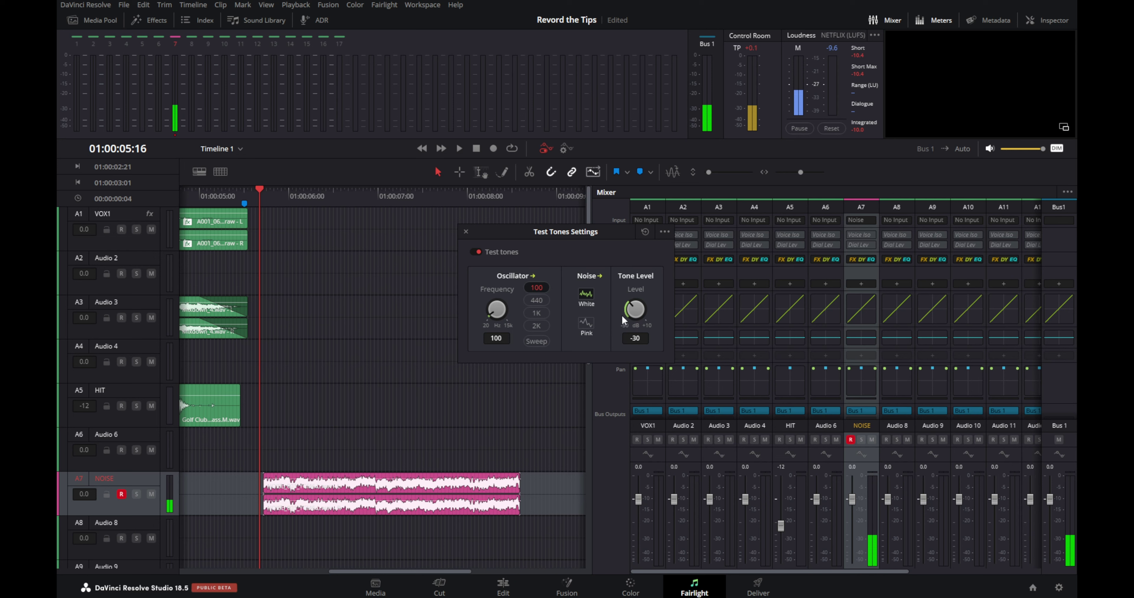
{"action": "left_click_drag", "start_coordinate": [639, 315], "coordinate": [625, 312]}
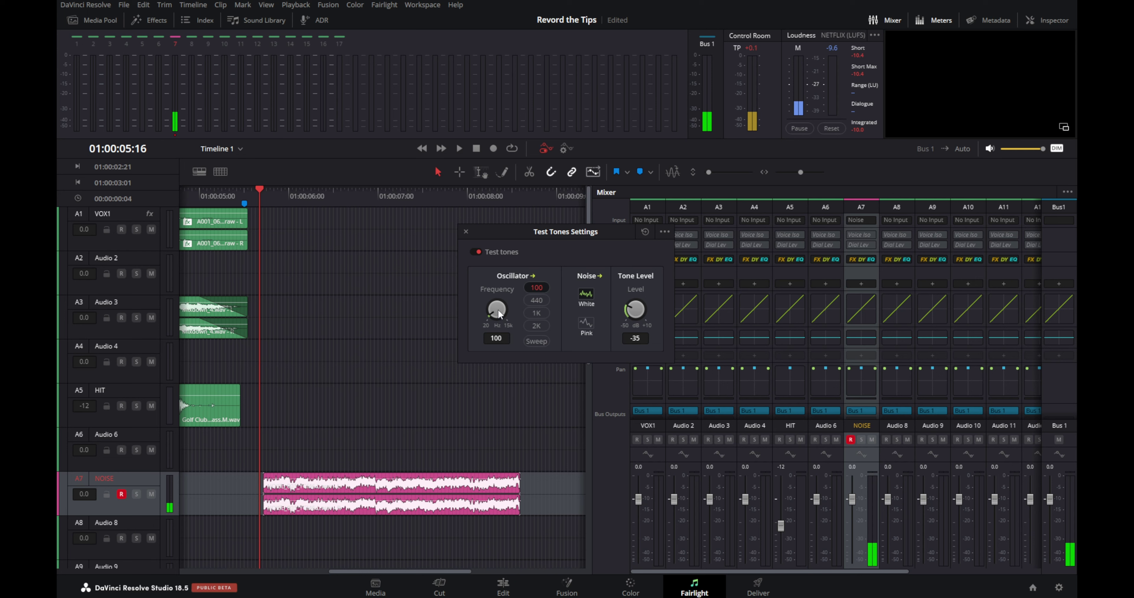
{"action": "left_click_drag", "start_coordinate": [529, 304], "coordinate": [639, 311]}
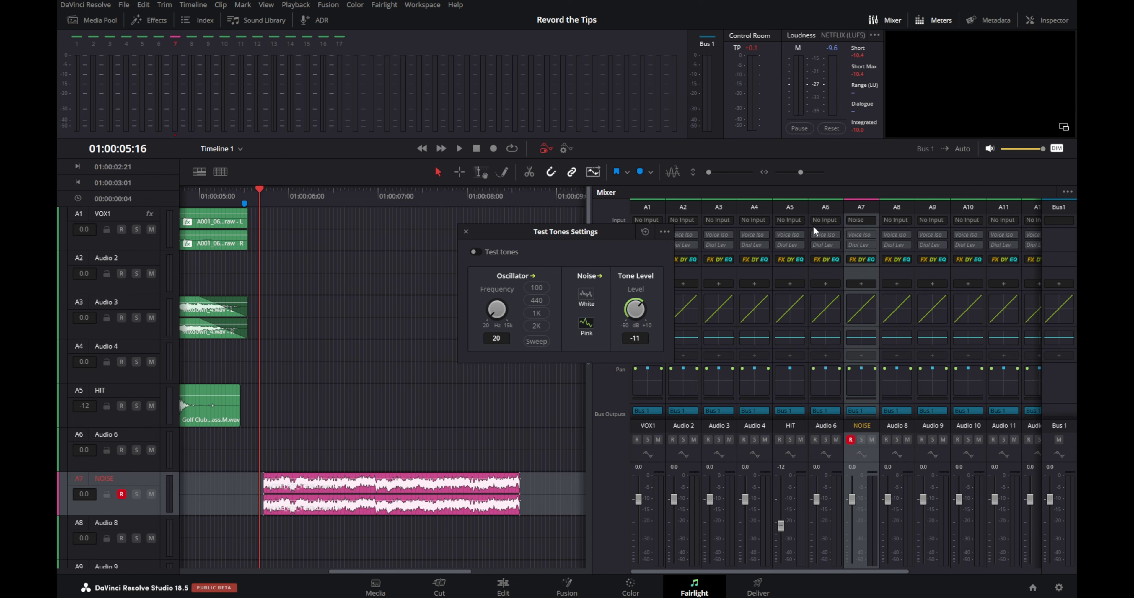
Repatch the NOISE track's left and right inputs from Noise to the Osc generator and turn on the test tones
{"action": "left_click", "coordinate": [866, 221]}
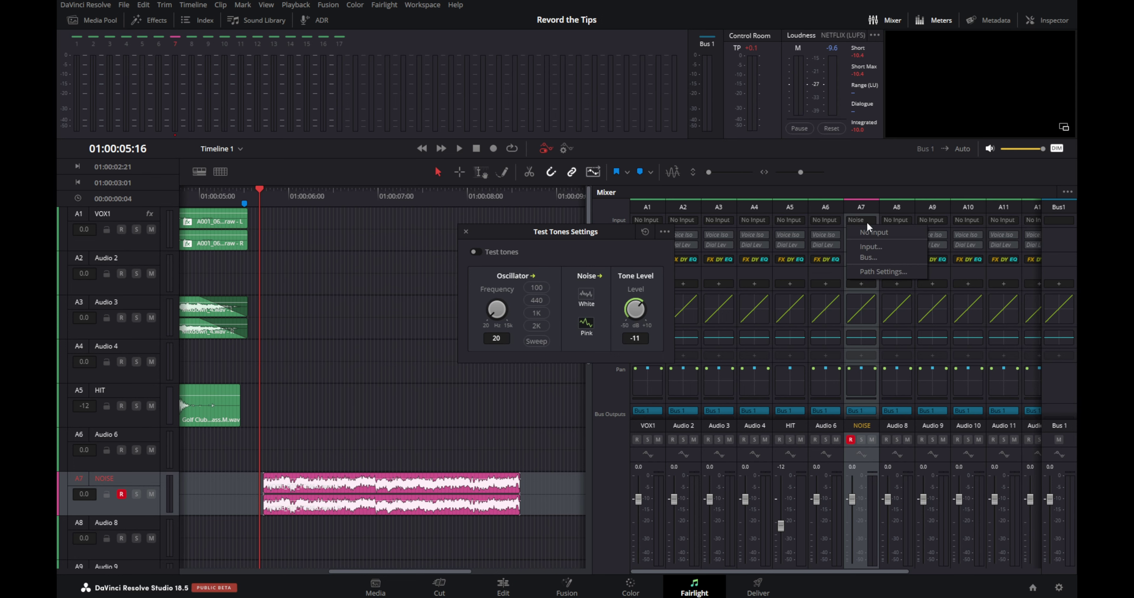
{"action": "left_click", "coordinate": [876, 245]}
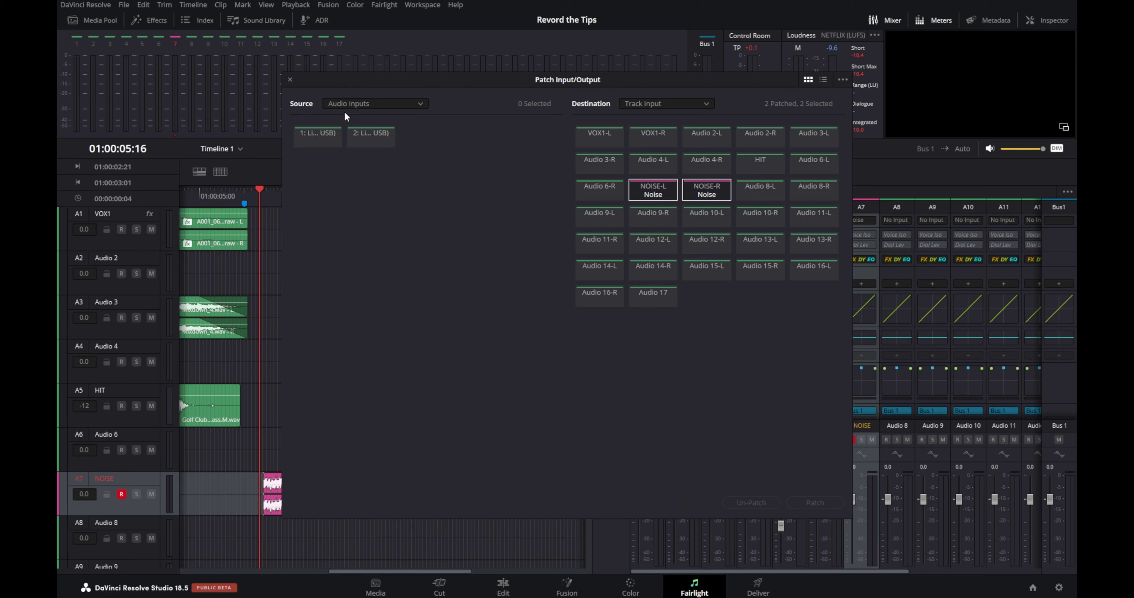
{"action": "left_click", "coordinate": [359, 105]}
{"action": "left_click", "coordinate": [357, 166]}
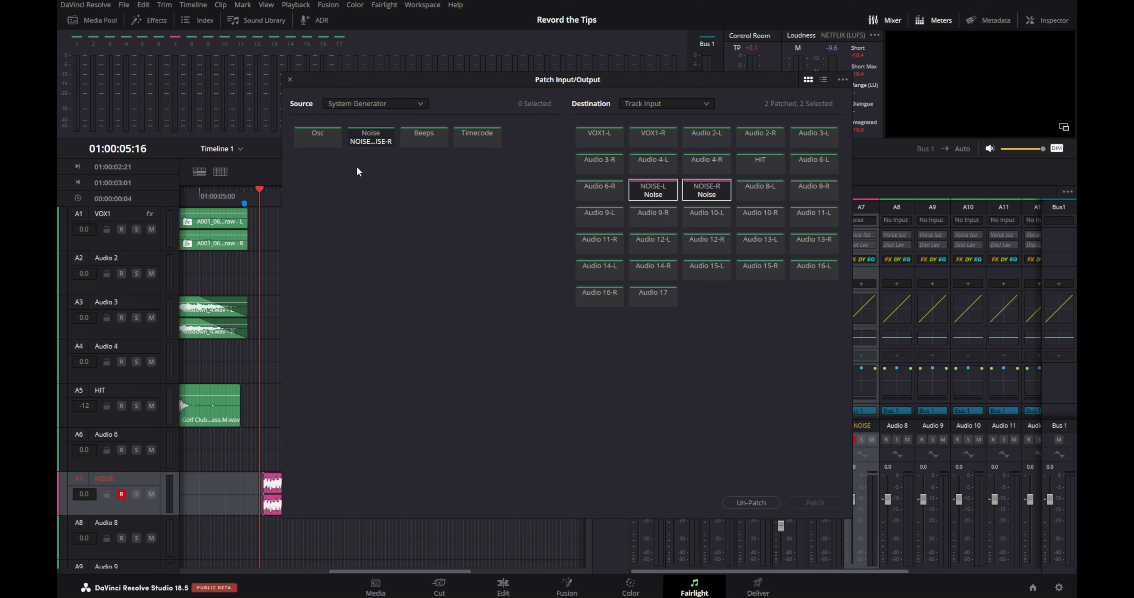
{"action": "left_click", "coordinate": [354, 140]}
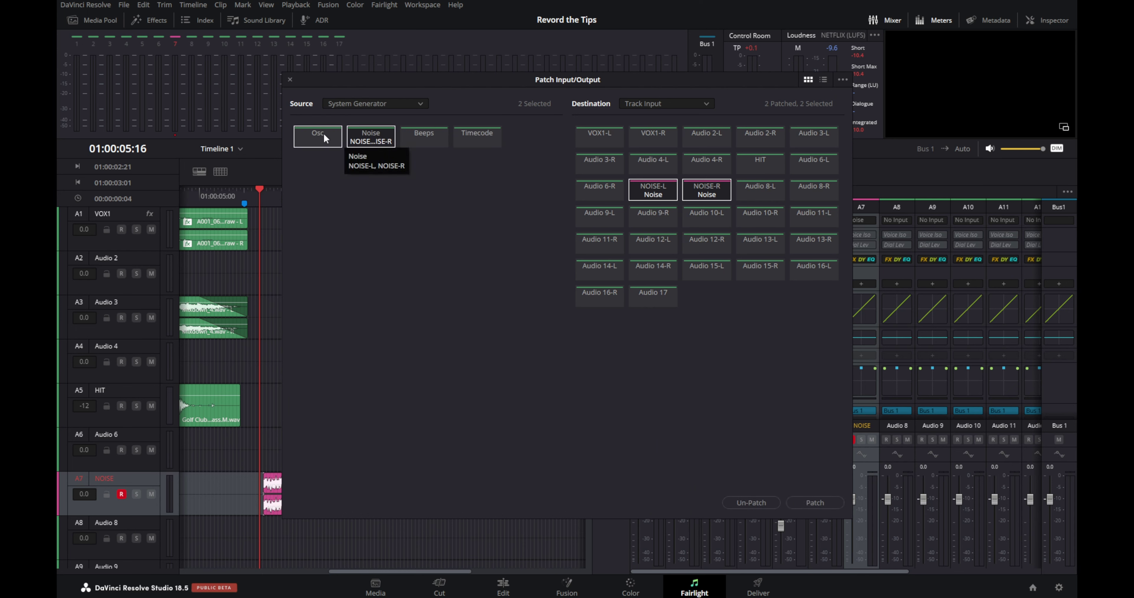
{"action": "left_click", "coordinate": [381, 140]}
{"action": "left_click", "coordinate": [815, 502]}
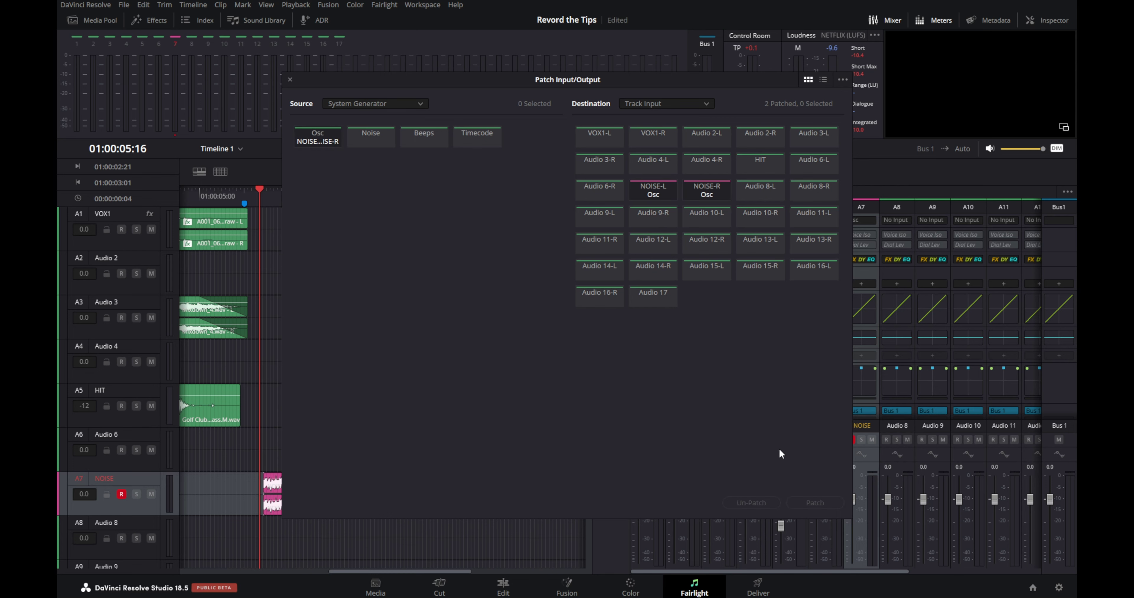
{"action": "left_click", "coordinate": [290, 80]}
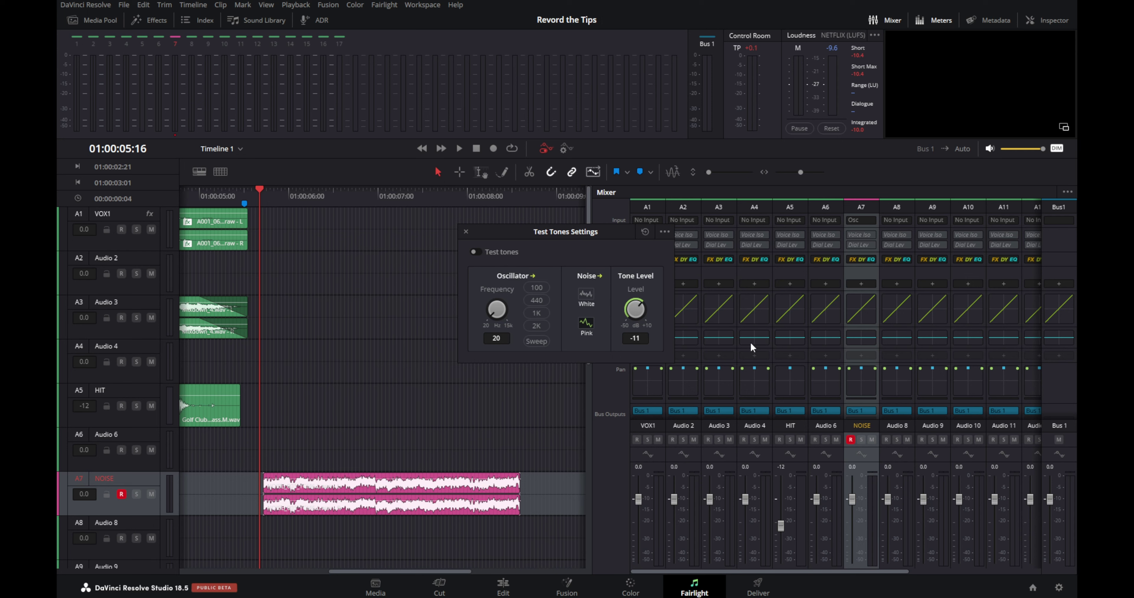
{"action": "left_click", "coordinate": [483, 252]}
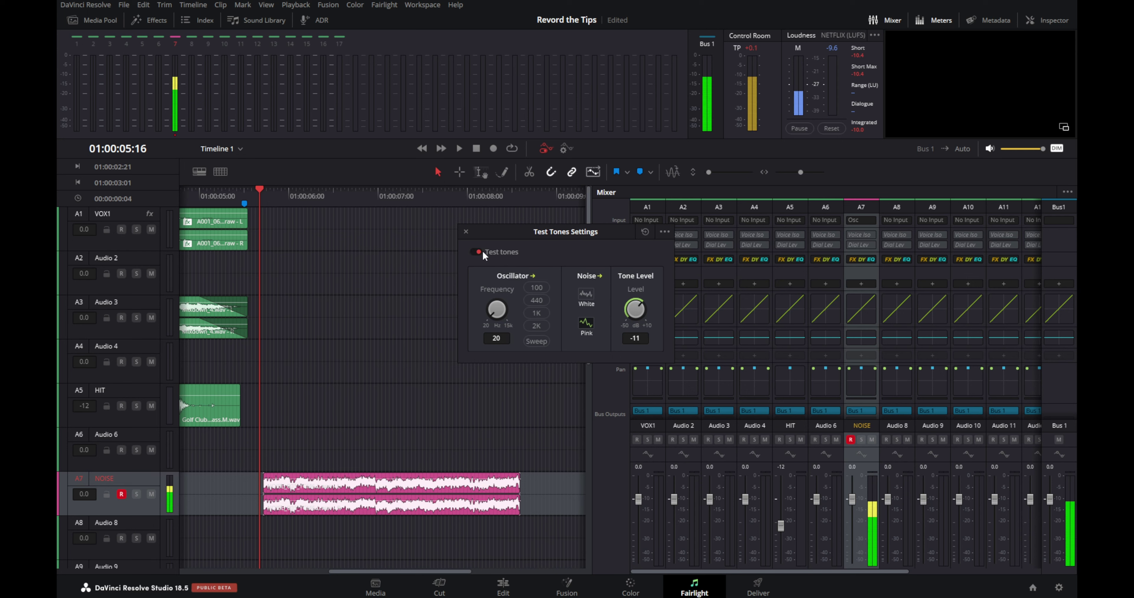